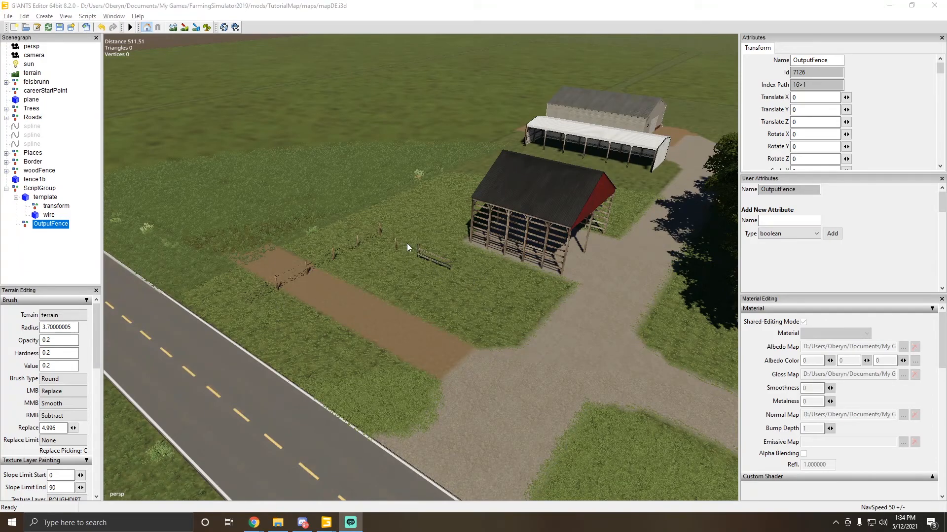
# Step: Narrow the attribute area to enlarge the 3D viewport around the fence samples beside the dirt track
pyautogui.moveTo(436, 248); pyautogui.dragTo(316, 256, button='right')
pyautogui.scroll(-5, 314, 261)
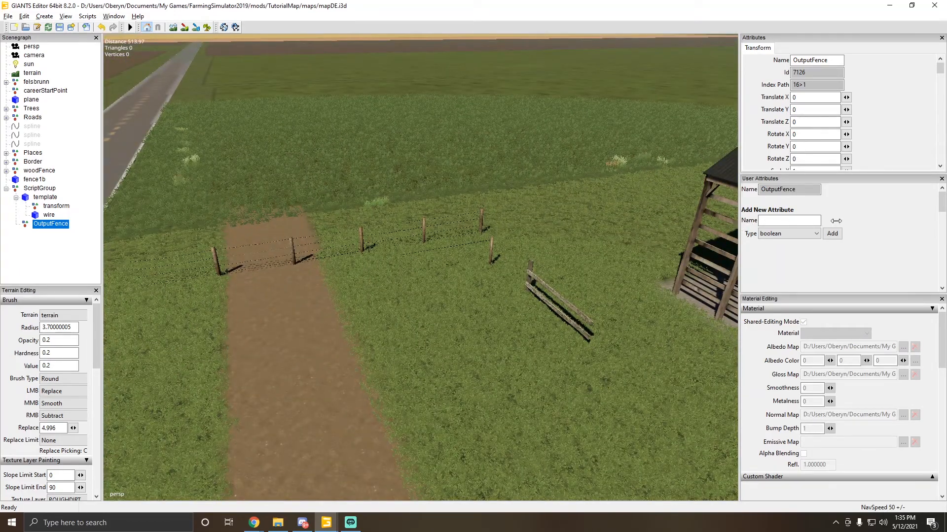
pyautogui.moveTo(835, 221); pyautogui.dragTo(837, 221)
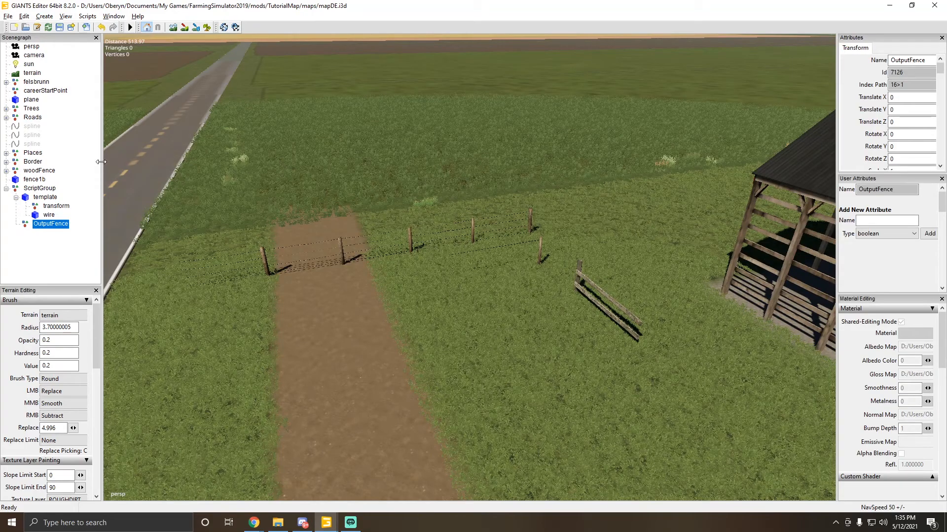
pyautogui.moveTo(397, 220); pyautogui.dragTo(378, 202, button='right')
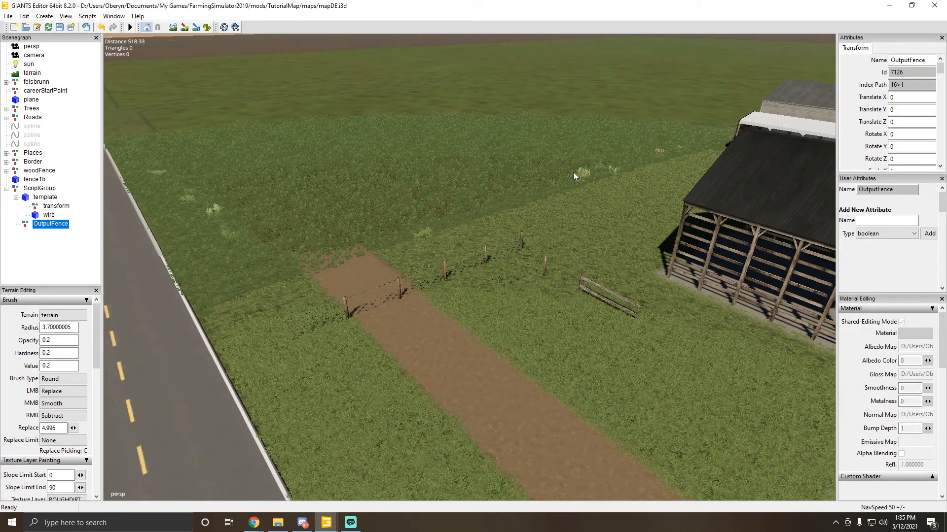
# Step: Select the woodFenceMade mesh and its parent woodFence group to examine the full wire fence sample
pyautogui.moveTo(458, 179); pyautogui.dragTo(303, 146, button='right')
pyautogui.click(499, 145)
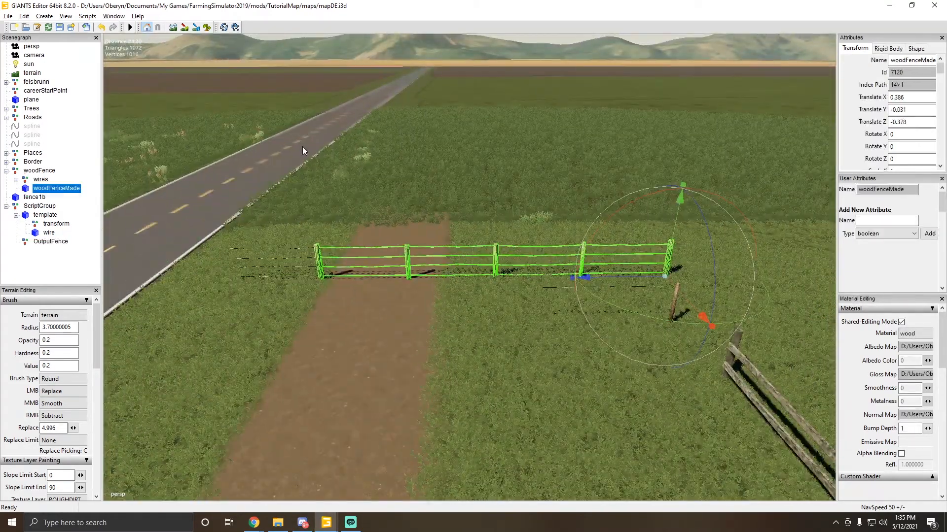
pyautogui.click(42, 170)
pyautogui.moveTo(436, 247)
pyautogui.mouseDown(button='right')
pyautogui.moveTo(370, 225)
pyautogui.moveTo(500, 226)
pyautogui.moveTo(442, 233)
pyautogui.mouseUp(button='right')
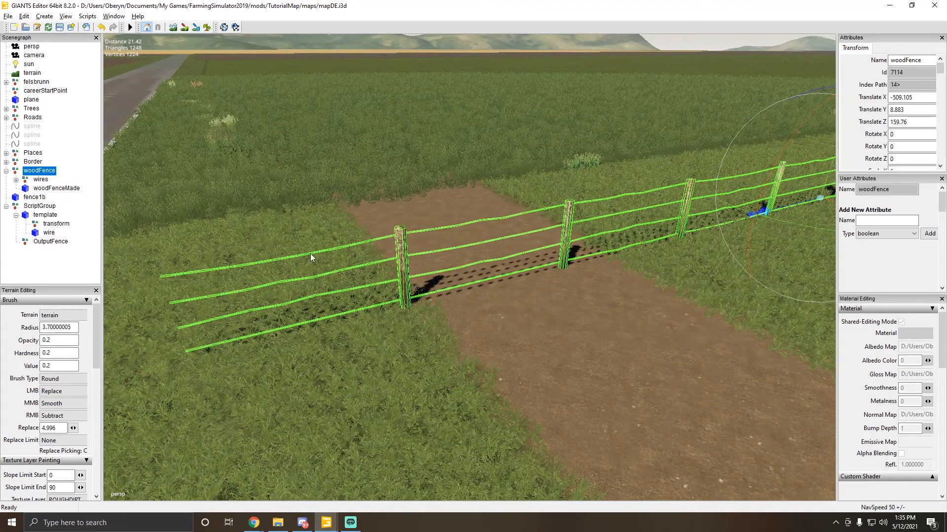
# Step: Examine the wood fence's wire strands by selecting woodWire3 and the wires group containing it
pyautogui.click(308, 277)
pyautogui.scroll(3, 360, 280)
pyautogui.keyDown('alt'); pyautogui.moveTo(355, 279); pyautogui.dragTo(443, 241); pyautogui.keyUp('alt')
pyautogui.scroll(-2, 404, 229)
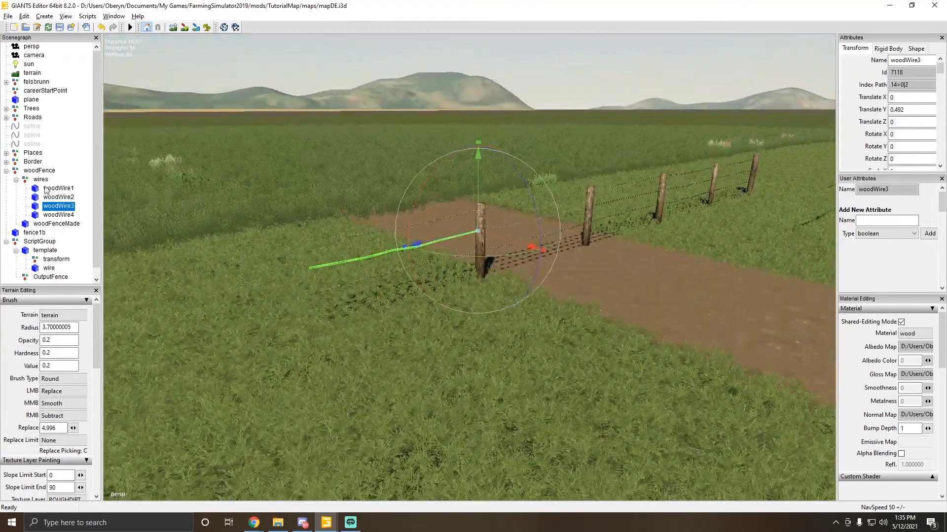
pyautogui.click(42, 181)
pyautogui.keyDown('alt'); pyautogui.moveTo(459, 311); pyautogui.dragTo(356, 279); pyautogui.keyUp('alt')
pyautogui.scroll(3, 492, 288)
pyautogui.scroll(-4, 497, 271)
pyautogui.scroll(4, 439, 282)
pyautogui.scroll(-3, 356, 280)
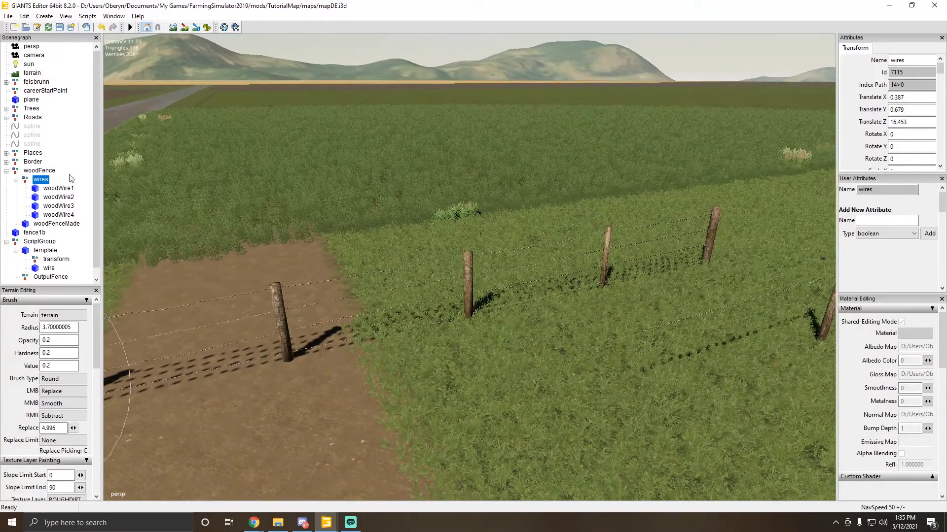
# Step: Place the woodFence group on the grass between the river and road, at about X 536.487, Y 8.131, Z 194.534
pyautogui.click(36, 171)
pyautogui.scroll(-3, 397, 223)
pyautogui.keyDown('alt'); pyautogui.moveTo(190, 320); pyautogui.dragTo(389, 184); pyautogui.keyUp('alt')
pyautogui.scroll(-5, 291, 258)
pyautogui.scroll(5, 430, 210)
pyautogui.scroll(6, 440, 210)
pyautogui.scroll(4, 471, 277)
pyautogui.scroll(4, 434, 161)
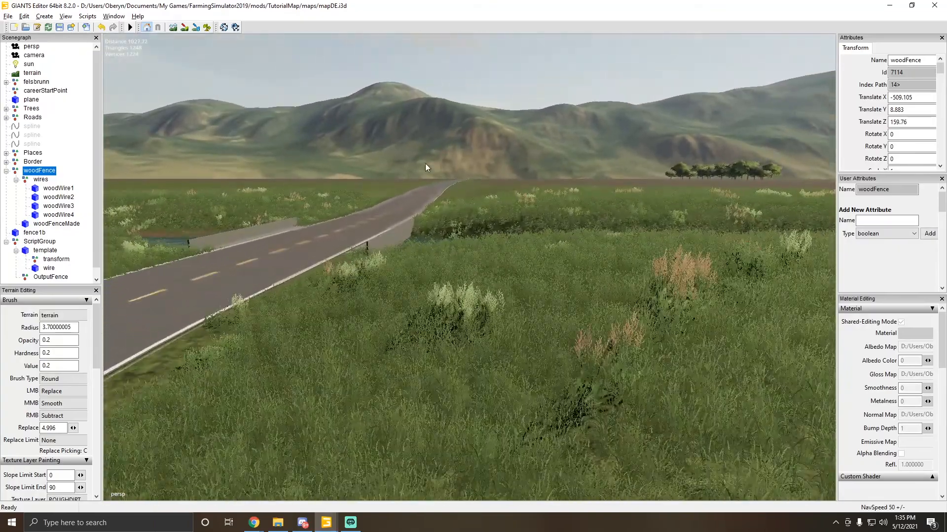
pyautogui.keyDown('alt'); pyautogui.moveTo(434, 162); pyautogui.dragTo(554, 205); pyautogui.keyUp('alt')
pyautogui.scroll(-4, 554, 205)
pyautogui.keyDown('alt'); pyautogui.moveTo(446, 223); pyautogui.dragTo(486, 214); pyautogui.keyUp('alt')
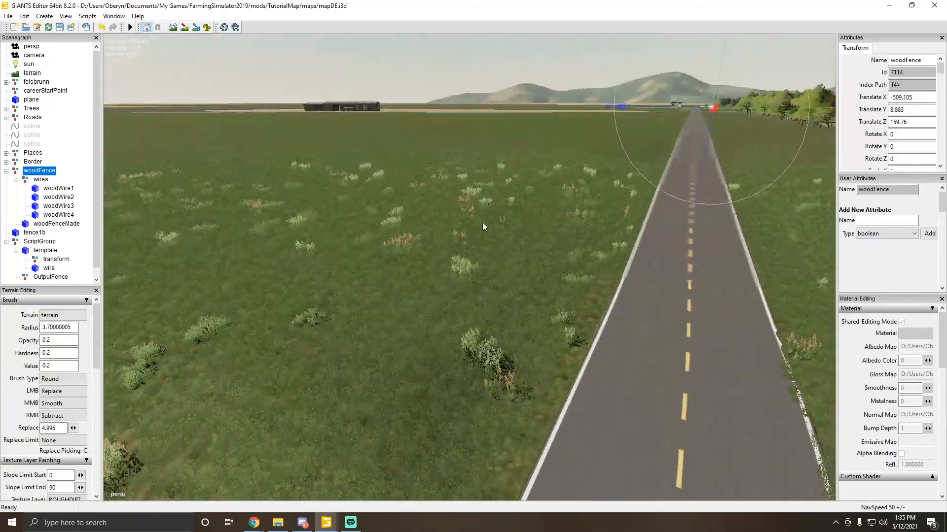
pyautogui.hotkey('ctrl', 'b')
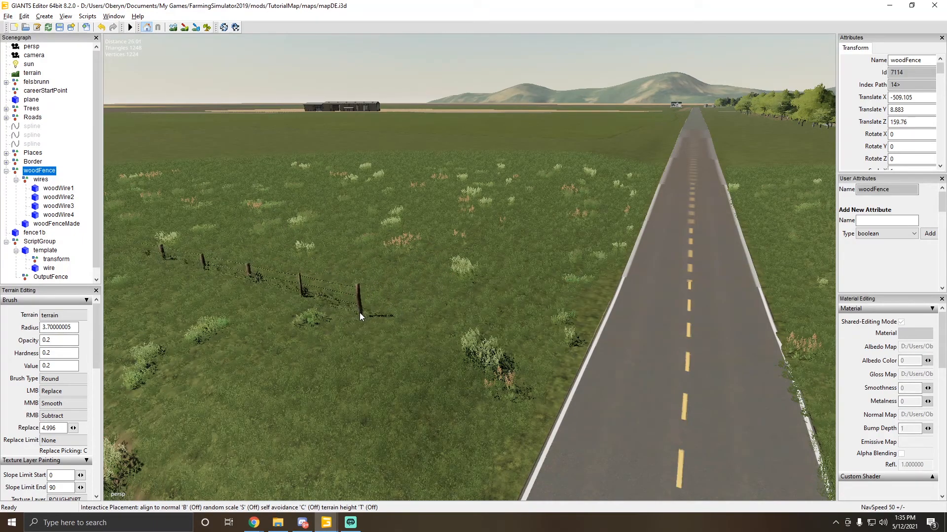
pyautogui.click(374, 309)
pyautogui.keyDown('alt'); pyautogui.moveTo(373, 309); pyautogui.dragTo(461, 211); pyautogui.keyUp('alt')
pyautogui.scroll(3, 316, 320)
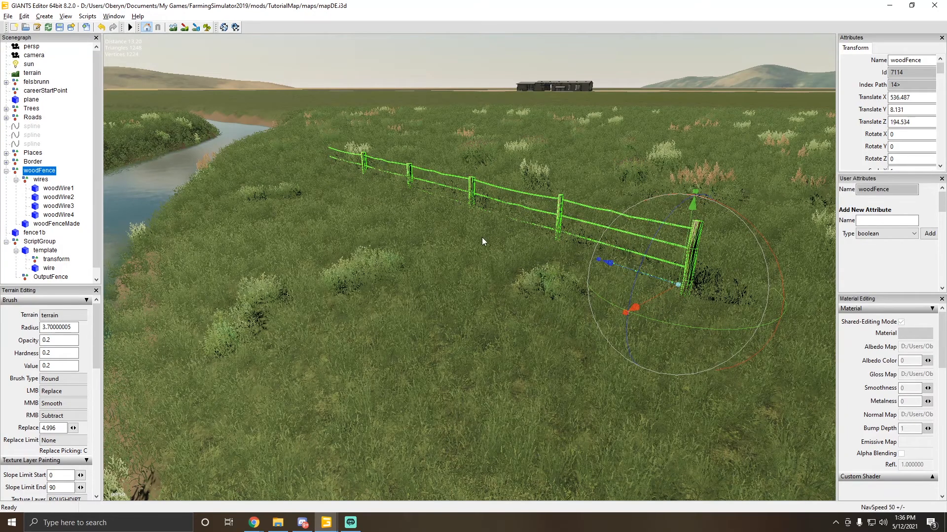
# Step: Rotate the woodFence group about X to -2.856 so it follows the slope of the ground
pyautogui.keyDown('alt'); pyautogui.moveTo(704, 252); pyautogui.dragTo(537, 227); pyautogui.keyUp('alt')
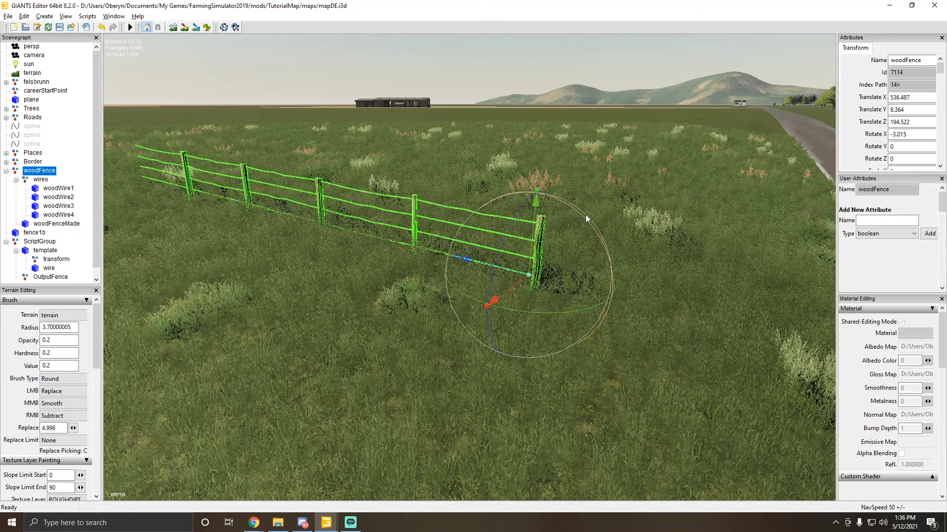
pyautogui.moveTo(589, 220)
pyautogui.mouseDown()
pyautogui.moveTo(463, 224)
pyautogui.moveTo(601, 219)
pyautogui.mouseUp()
pyautogui.scroll(-4, 550, 229)
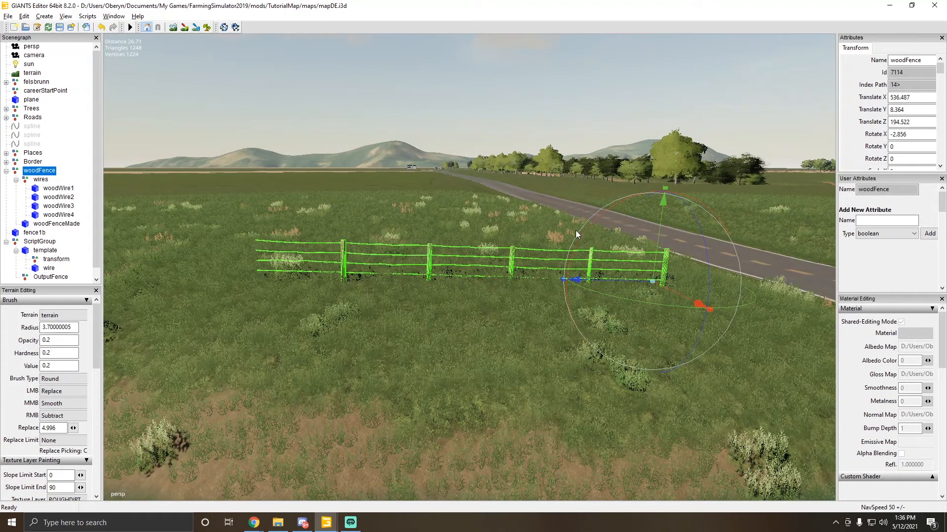
# Step: Try extending the fence row by duplicating woodFence and sliding the copy along Z to 215.199, and delete the copy
pyautogui.hotkey('ctrl', 'd')
pyautogui.moveTo(591, 281); pyautogui.dragTo(282, 291)
pyautogui.scroll(2, 258, 255)
pyautogui.scroll(-5, 276, 253)
pyautogui.scroll(-1, 338, 244)
pyautogui.scroll(3, 282, 291)
pyautogui.keyDown('alt'); pyautogui.moveTo(597, 300); pyautogui.dragTo(430, 266); pyautogui.keyUp('alt')
pyautogui.scroll(-3, 475, 294)
pyautogui.scroll(2, 431, 267)
pyautogui.keyDown('alt'); pyautogui.moveTo(348, 265); pyautogui.dragTo(329, 254); pyautogui.keyUp('alt')
pyautogui.scroll(3, 445, 259)
pyautogui.scroll(-4, 377, 244)
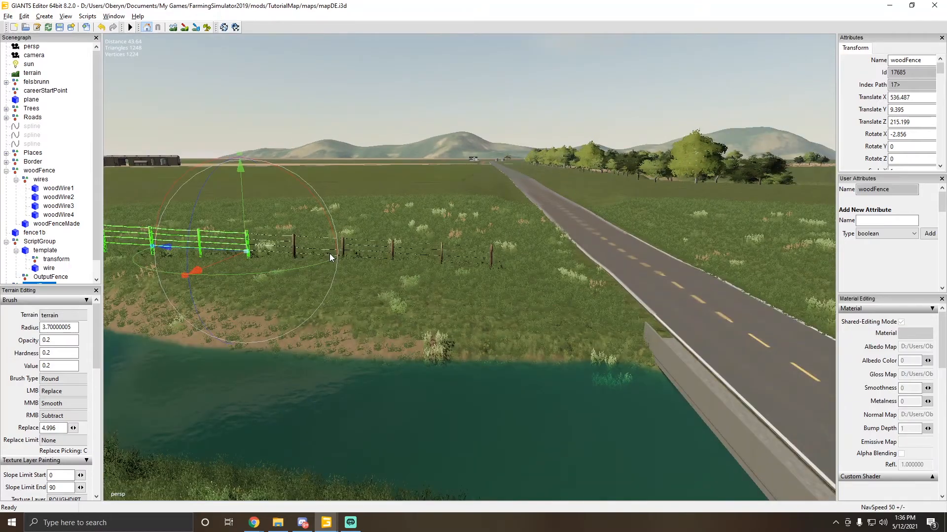
pyautogui.press('Delete')
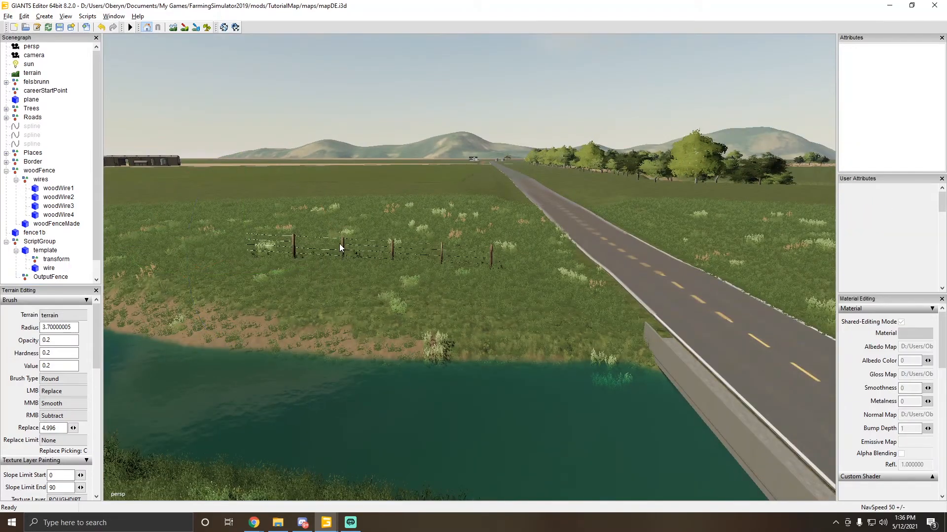
# Step: Collapse the original woodFence group and place it back near the farm at X -513.291, Y 8.883, Z 217.062
pyautogui.click(46, 172)
pyautogui.click(6, 171)
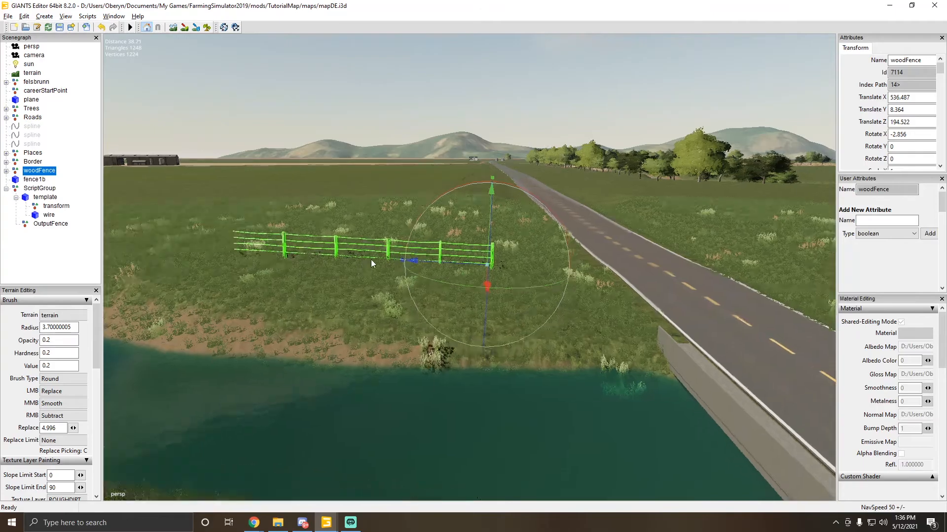
pyautogui.scroll(5, 516, 217)
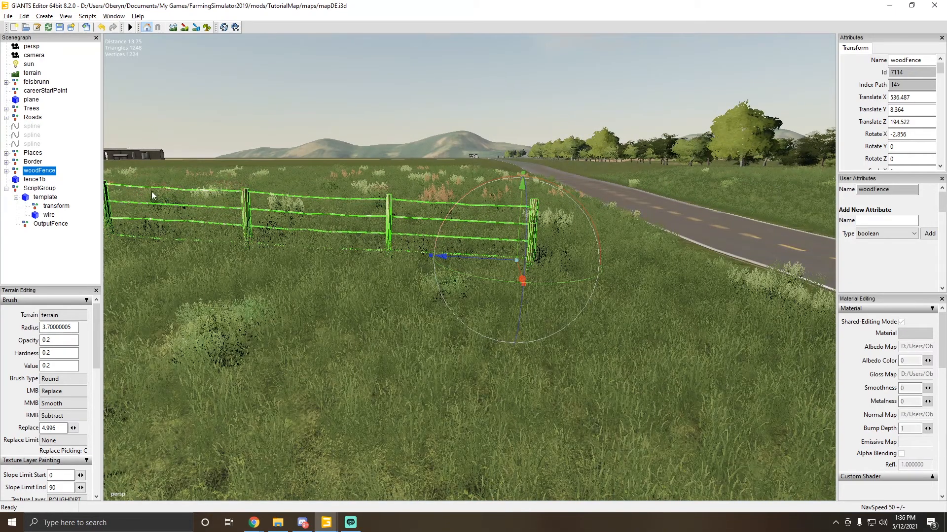
pyautogui.scroll(-15, 395, 158)
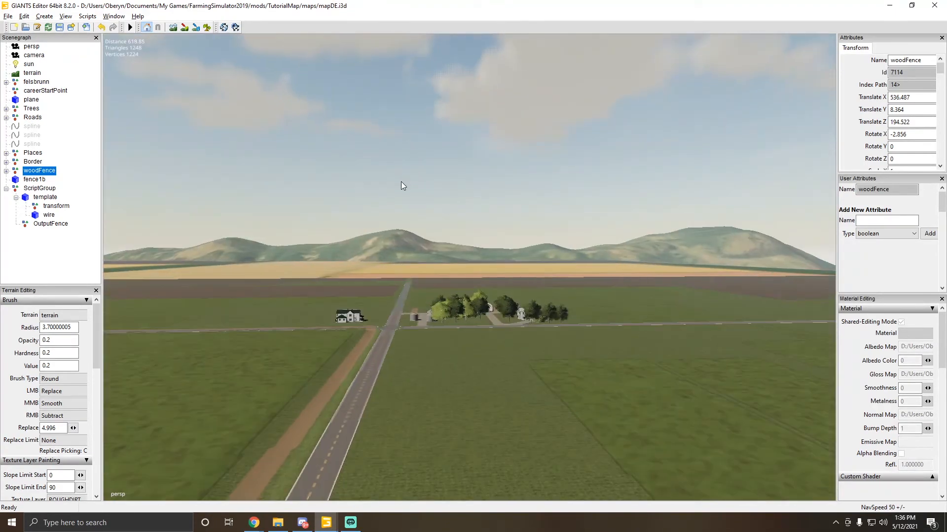
pyautogui.keyDown('alt'); pyautogui.moveTo(401, 182); pyautogui.dragTo(82, 173); pyautogui.keyUp('alt')
pyautogui.hotkey('ctrl', 'b')
# Step: Examine the template fence post under ScriptGroup and how its child wire attaches near the post's top
pyautogui.scroll(3, 374, 234)
pyautogui.click(42, 195)
pyautogui.keyDown('alt'); pyautogui.moveTo(377, 268); pyautogui.dragTo(430, 248); pyautogui.keyUp('alt')
pyautogui.scroll(2, 430, 248)
pyautogui.scroll(-2, 420, 229)
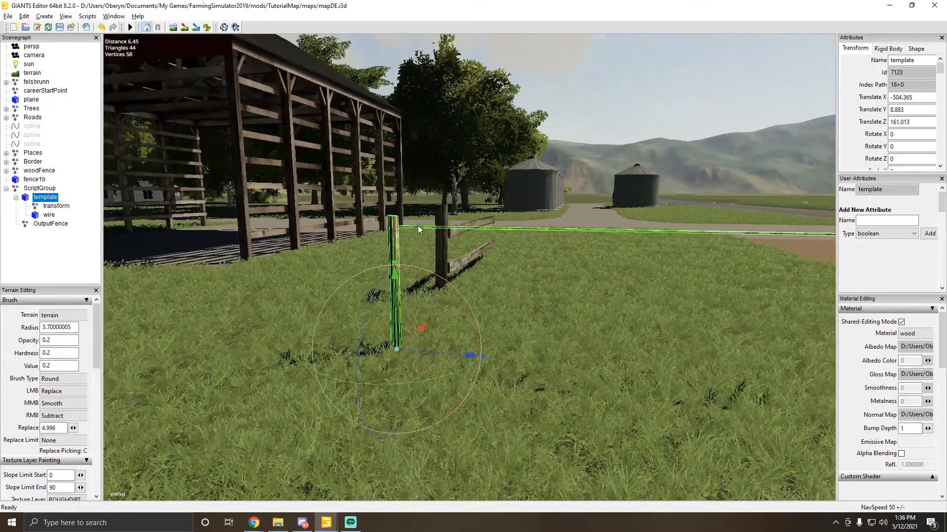
pyautogui.click(409, 228)
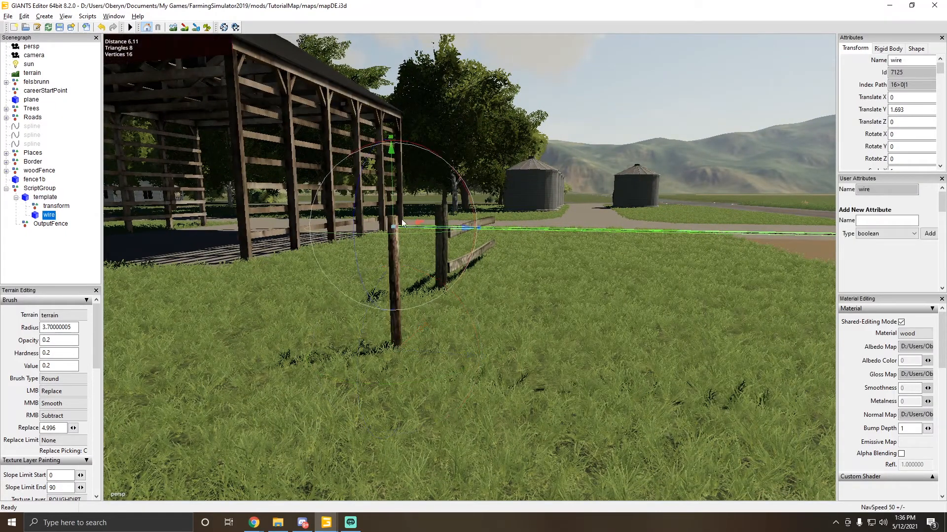
pyautogui.keyDown('alt'); pyautogui.moveTo(387, 232); pyautogui.dragTo(384, 211); pyautogui.keyUp('alt')
pyautogui.scroll(2, 433, 267)
pyautogui.keyDown('alt'); pyautogui.moveTo(380, 264); pyautogui.dragTo(401, 259); pyautogui.keyUp('alt')
pyautogui.scroll(-2, 433, 267)
pyautogui.scroll(2, 401, 259)
pyautogui.press('f')
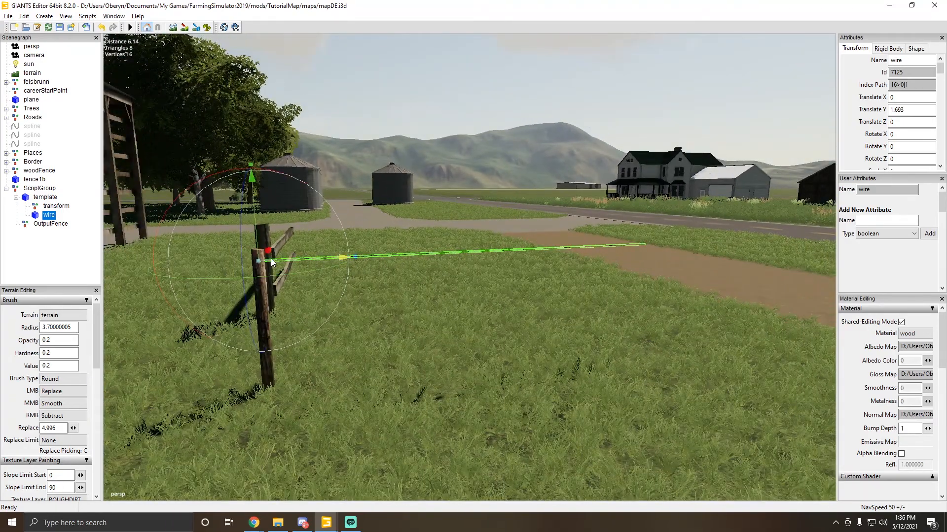
pyautogui.keyDown('alt'); pyautogui.moveTo(266, 254); pyautogui.dragTo(470, 271); pyautogui.keyUp('alt')
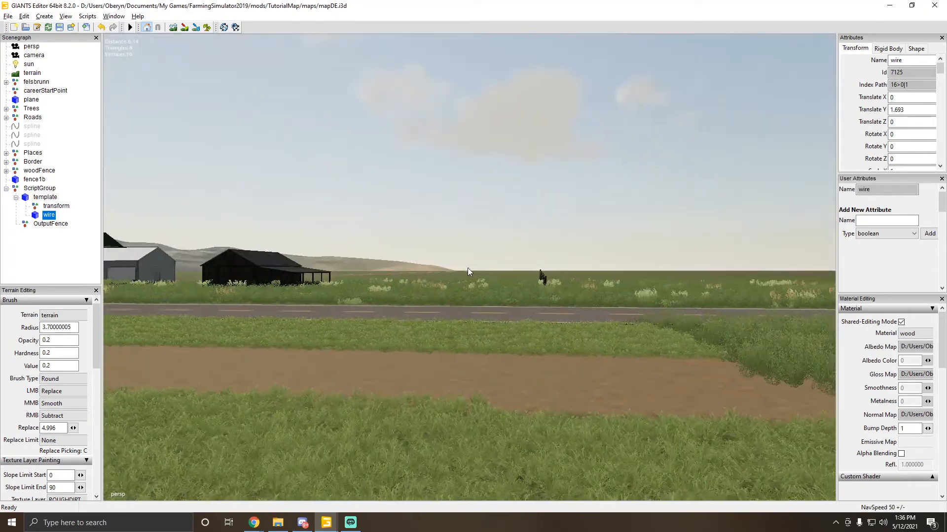
# Step: Examine the relocated woodFence, focusing on its end post, the woodWire2 strand and the wires group
pyautogui.click(39, 170)
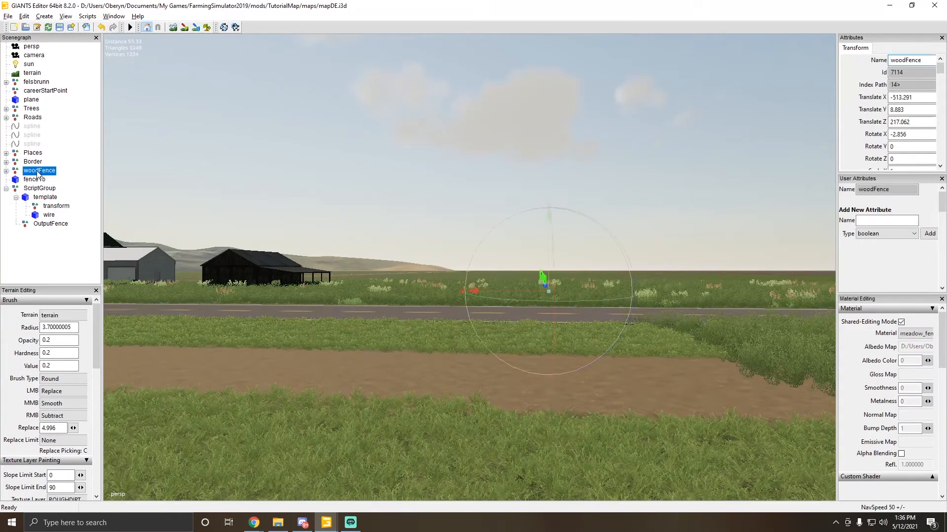
pyautogui.press('f')
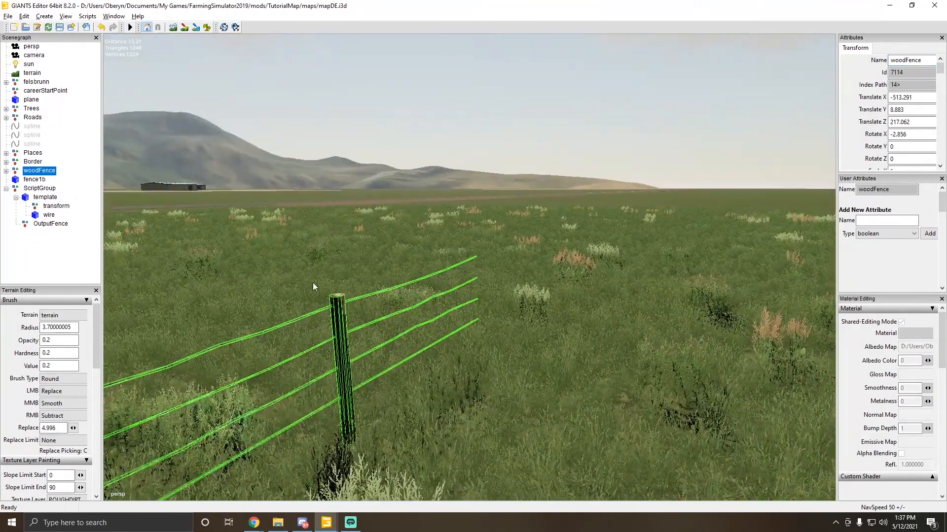
pyautogui.click(366, 296)
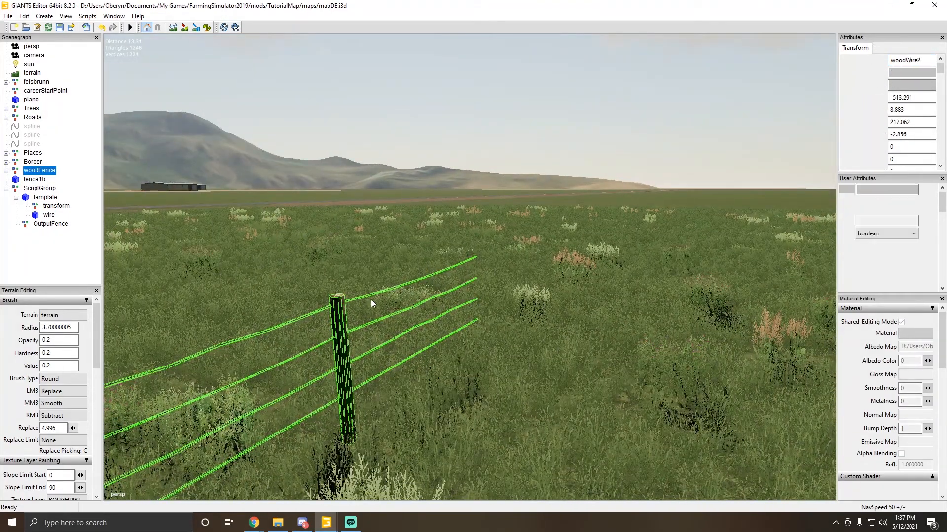
pyautogui.press('f')
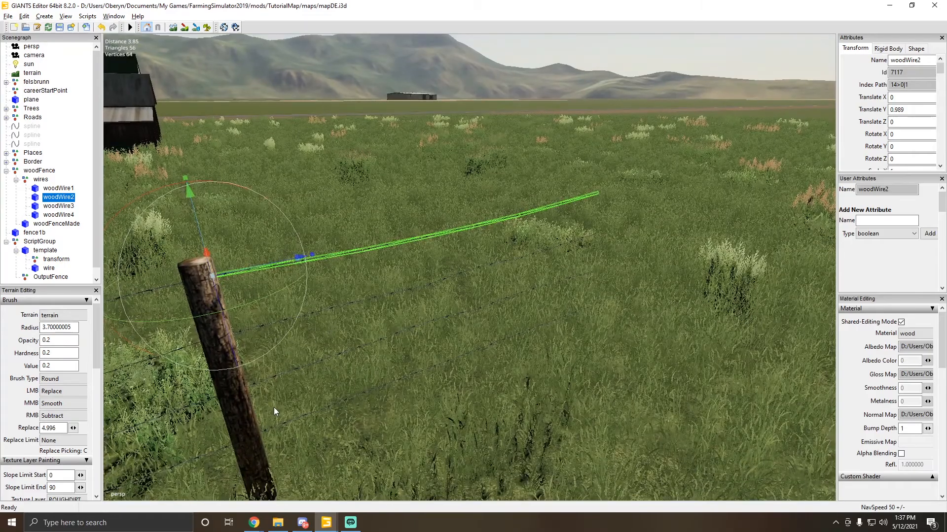
pyautogui.scroll(-3, 269, 409)
pyautogui.click(39, 179)
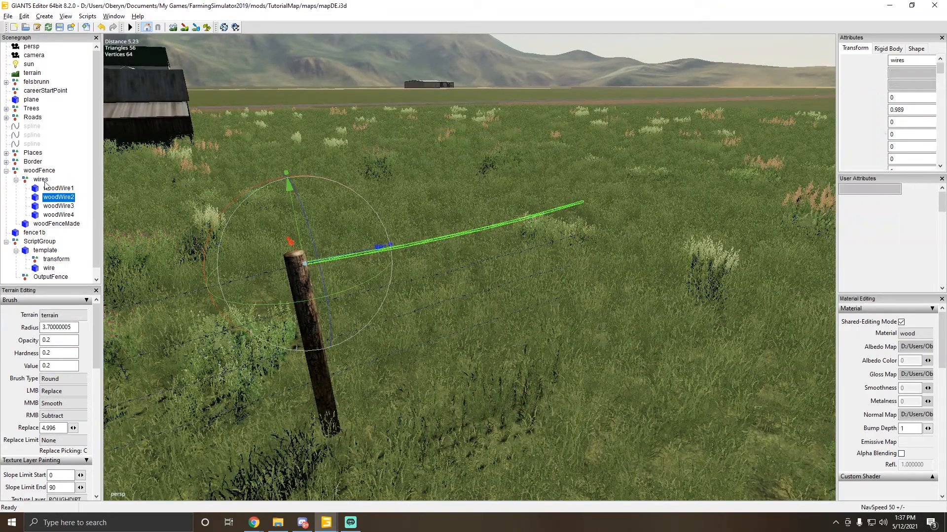
pyautogui.press('f')
pyautogui.moveTo(312, 258); pyautogui.dragTo(198, 153)
pyautogui.scroll(-5, 247, 138)
pyautogui.click(359, 128)
pyautogui.keyDown('alt'); pyautogui.moveTo(359, 128); pyautogui.dragTo(297, 138); pyautogui.keyUp('alt')
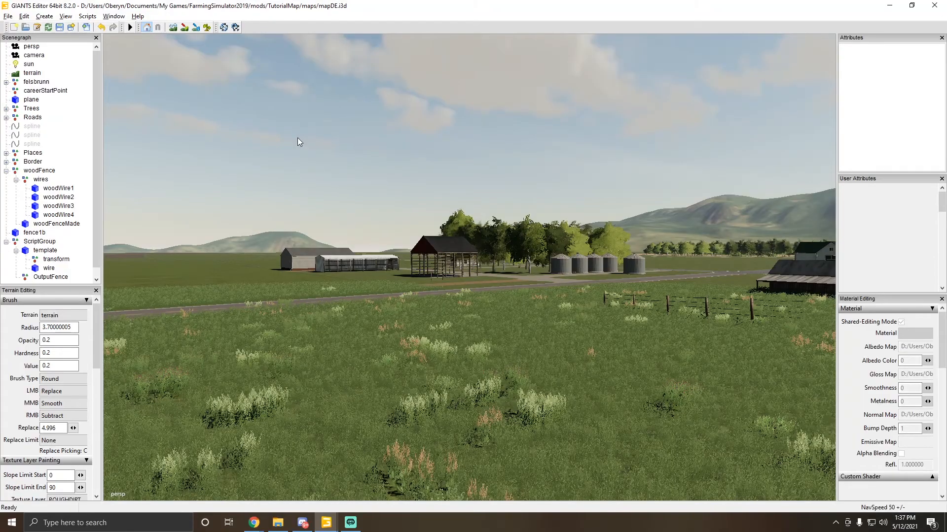
# Step: Return to the farm and select the template post with its single wire for inspection
pyautogui.scroll(8, 427, 166)
pyautogui.keyDown('alt'); pyautogui.moveTo(427, 166); pyautogui.dragTo(397, 215); pyautogui.keyUp('alt')
pyautogui.scroll(3, 382, 182)
pyautogui.scroll(5, 383, 181)
pyautogui.scroll(-5, 381, 217)
pyautogui.scroll(2, 401, 199)
pyautogui.scroll(3, 400, 199)
pyautogui.scroll(-1, 384, 208)
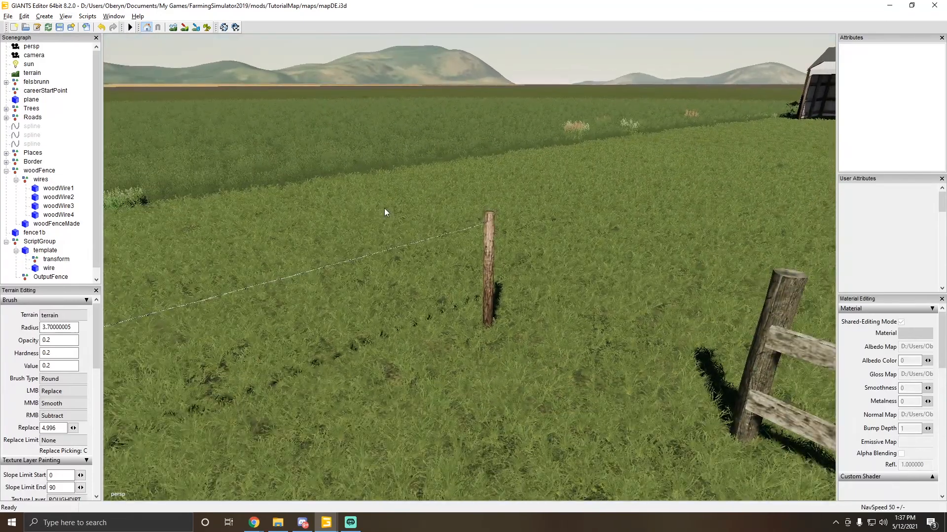
pyautogui.click(490, 214)
pyautogui.scroll(5, 392, 194)
pyautogui.moveTo(391, 194)
pyautogui.keyDown('alt'); pyautogui.mouseDown()
pyautogui.moveTo(422, 200)
pyautogui.moveTo(412, 181)
pyautogui.moveTo(386, 179)
pyautogui.mouseUp(); pyautogui.keyUp('alt')
pyautogui.scroll(-3, 410, 180)
pyautogui.scroll(-2, 386, 181)
pyautogui.scroll(-2, 386, 181)
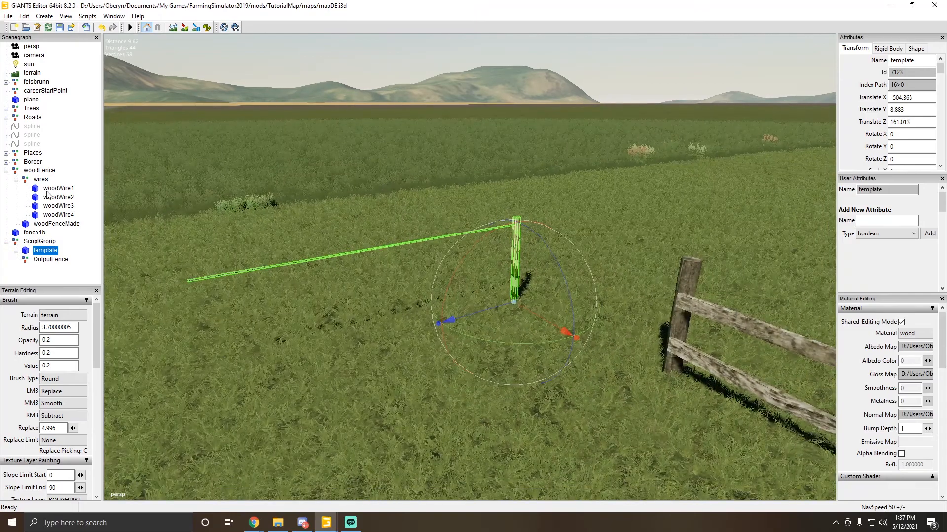
# Step: Expand the template object's children and collapse the wires and woodFence groups in the scene hierarchy
pyautogui.click(16, 252)
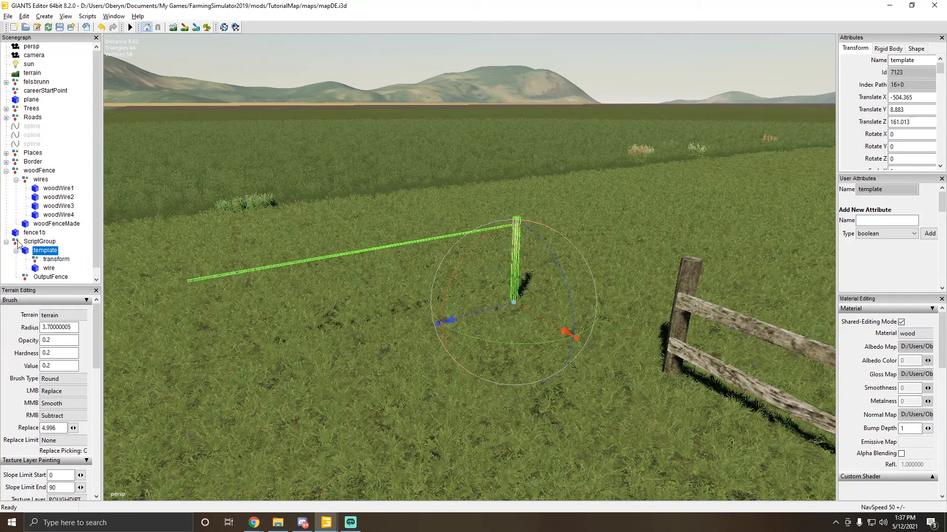
pyautogui.click(16, 180)
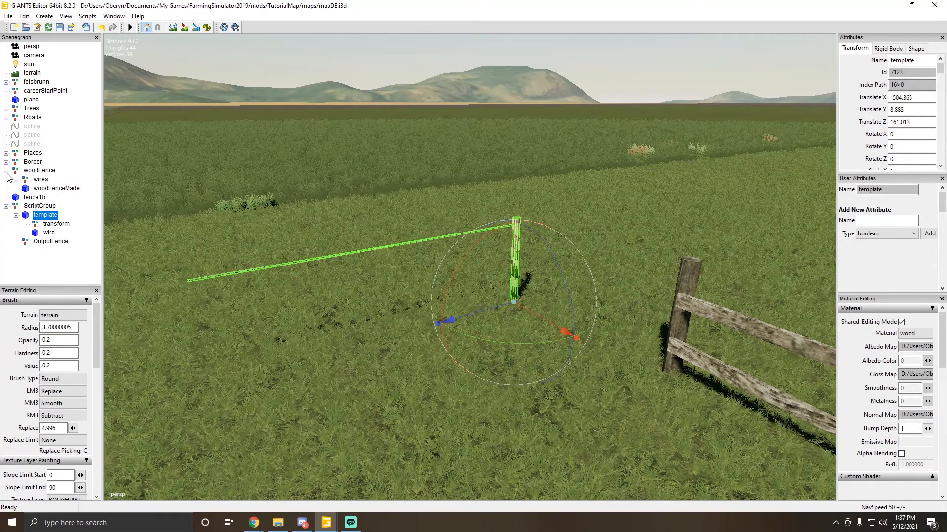
pyautogui.click(7, 171)
# Step: Select the fence1b plank fence beside the template post and inspect its post and two rails
pyautogui.moveTo(456, 247)
pyautogui.keyDown('alt'); pyautogui.mouseDown()
pyautogui.moveTo(426, 244)
pyautogui.moveTo(456, 250)
pyautogui.mouseUp(); pyautogui.keyUp('alt')
pyautogui.click(490, 207)
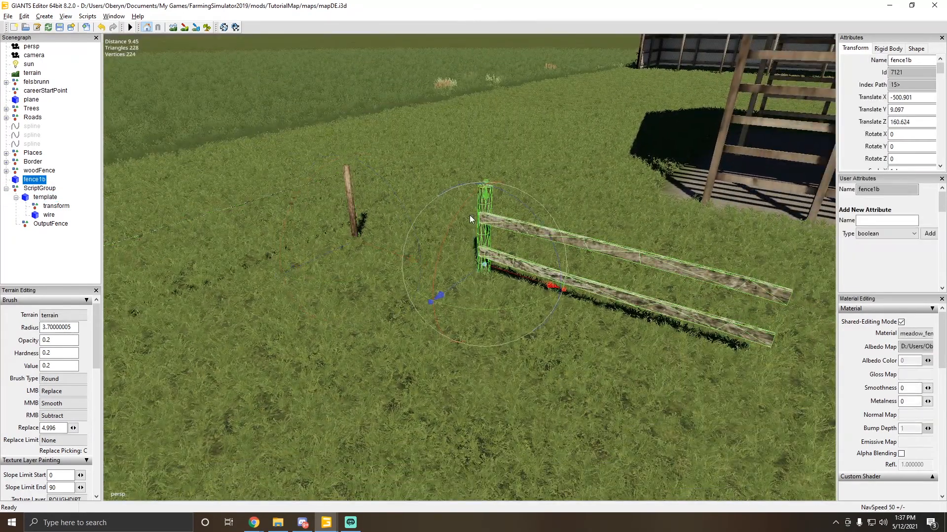
pyautogui.keyDown('alt'); pyautogui.moveTo(408, 250); pyautogui.dragTo(477, 213); pyautogui.keyUp('alt')
pyautogui.scroll(5, 477, 213)
pyautogui.scroll(-2, 465, 221)
pyautogui.scroll(-4, 465, 221)
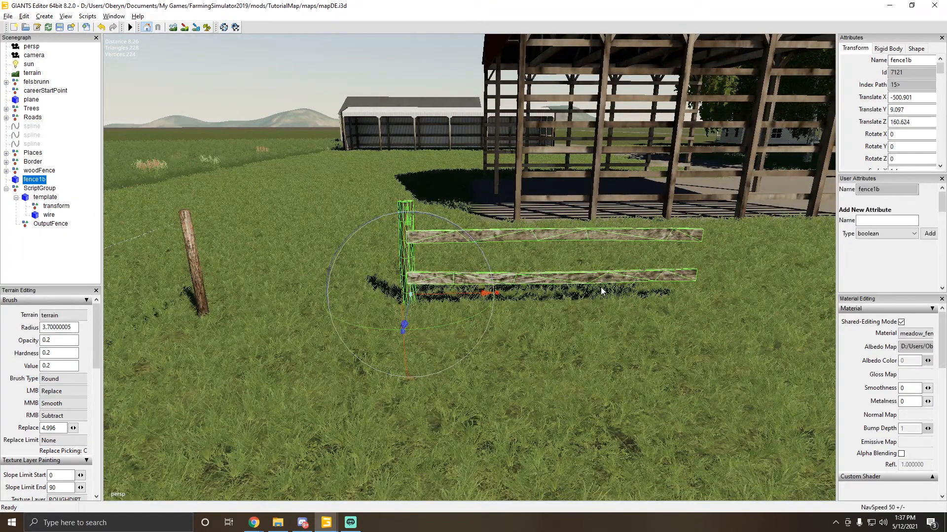
pyautogui.scroll(6, 375, 219)
pyautogui.scroll(-4, 387, 212)
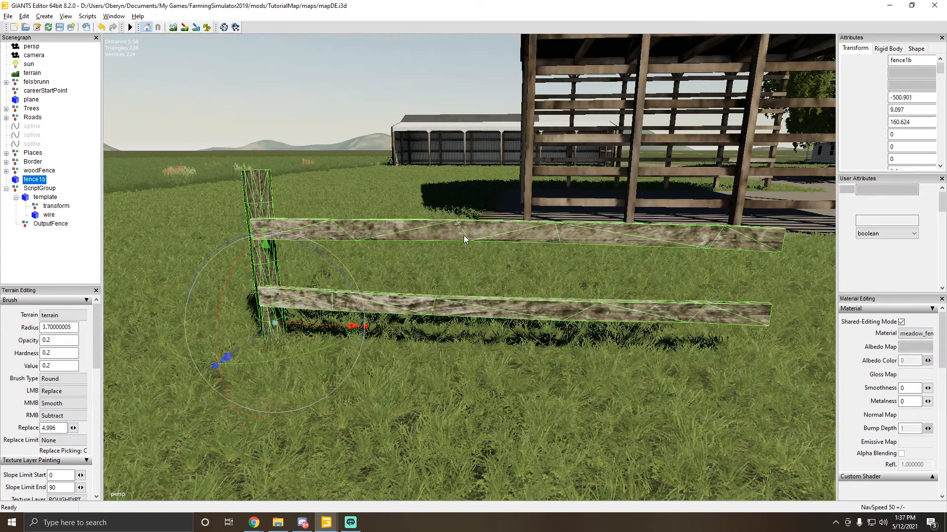
# Step: Compare the template post's single wire with the neighbouring plank fence, focusing on the full length of the wire
pyautogui.moveTo(462, 236); pyautogui.dragTo(338, 227, button='right')
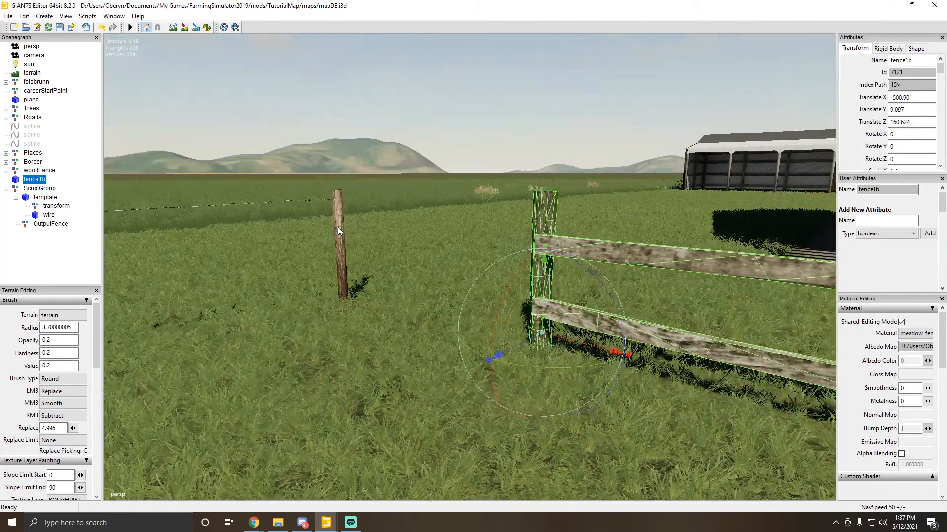
pyautogui.click(308, 199)
pyautogui.click(557, 261)
pyautogui.click(293, 201)
pyautogui.press('f')
pyautogui.keyDown('alt'); pyautogui.moveTo(305, 263); pyautogui.dragTo(341, 285); pyautogui.keyUp('alt')
pyautogui.scroll(3, 289, 259)
pyautogui.scroll(-4, 350, 264)
pyautogui.keyDown('alt'); pyautogui.moveTo(269, 233); pyautogui.dragTo(590, 200); pyautogui.keyUp('alt')
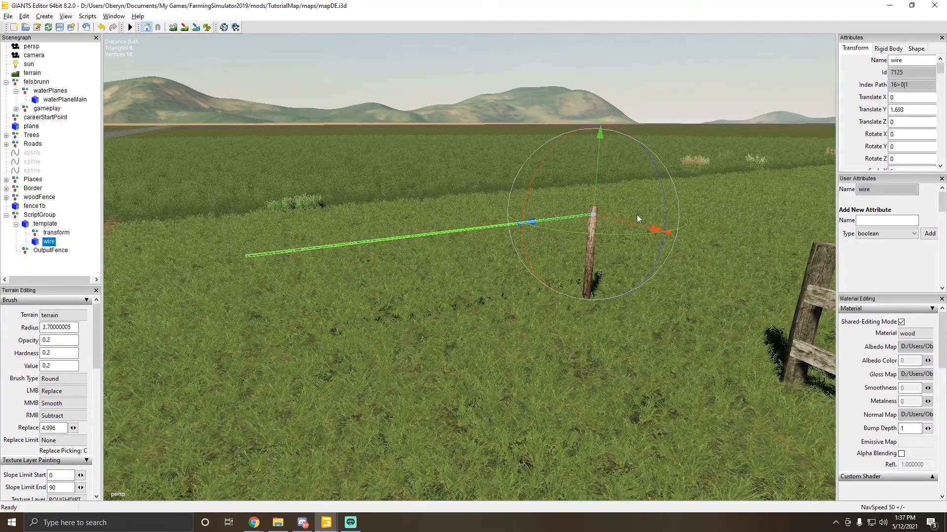
pyautogui.keyDown('alt'); pyautogui.moveTo(220, 266); pyautogui.dragTo(531, 261); pyautogui.keyUp('alt')
# Step: Inspect the fence1b plank fence beside the template post, and select the ScriptGroup in the scene hierarchy
pyautogui.click(531, 261)
pyautogui.press('f')
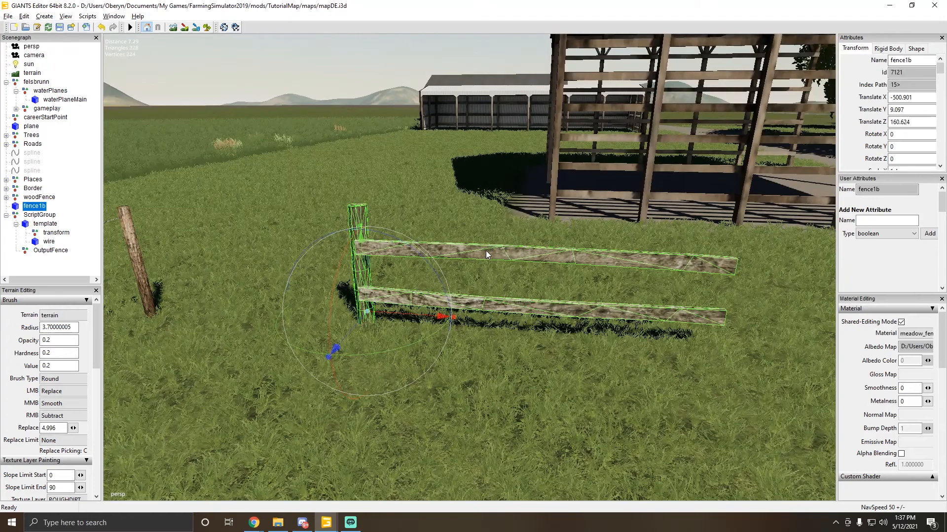
pyautogui.keyDown('alt'); pyautogui.moveTo(546, 389); pyautogui.dragTo(392, 323); pyautogui.keyUp('alt')
pyautogui.scroll(3, 396, 359)
pyautogui.scroll(-2, 325, 318)
pyautogui.scroll(2, 358, 277)
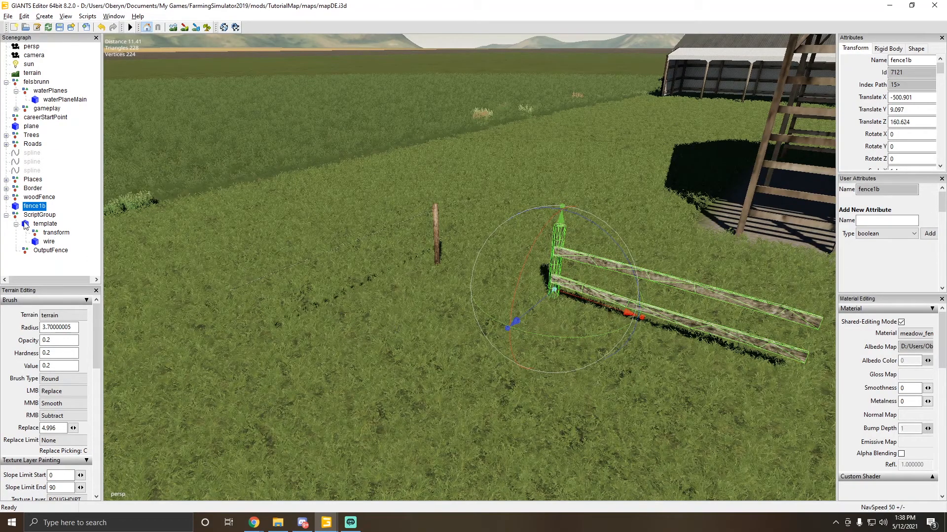
pyautogui.click(39, 215)
pyautogui.moveTo(321, 269); pyautogui.dragTo(407, 292, button='right')
# Step: Switch to File Explorer to view the EasyFenceRelease script in the EZFence folder, close the folder and return to GIANTS Editor
pyautogui.click(889, 6)
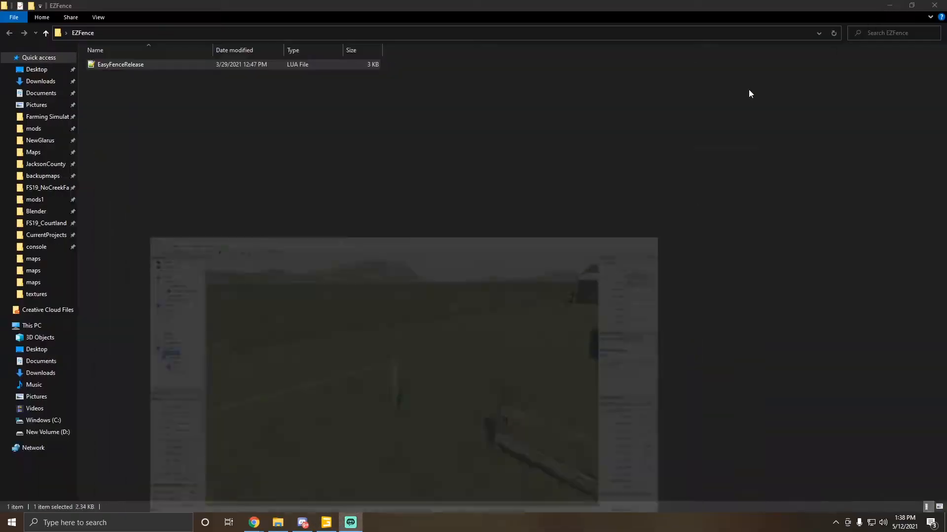
pyautogui.click(121, 68)
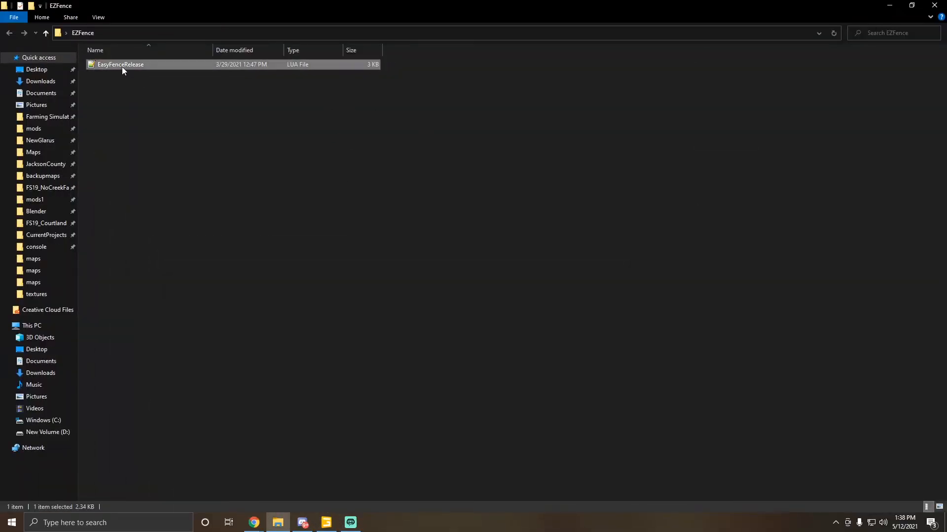
pyautogui.click(331, 188)
pyautogui.click(934, 6)
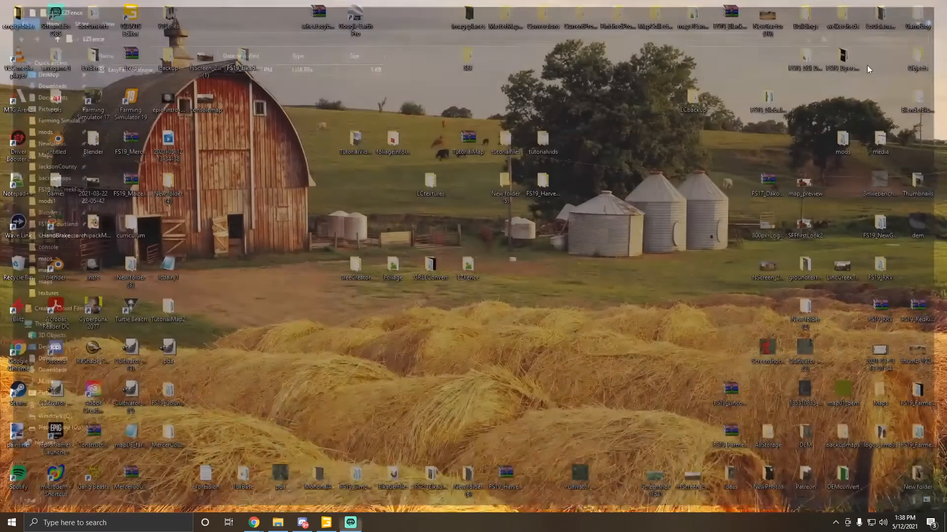
pyautogui.click(326, 523)
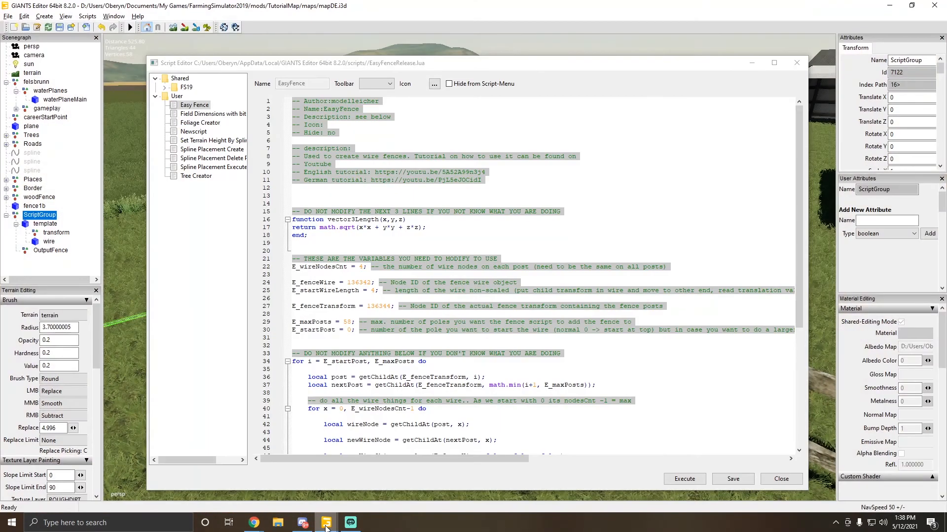
# Step: Search for %appdata%, view the GIANTS Editor 64bit 8.2.2 folder under AppData\Local that holds scripts, and close it
pyautogui.click(99, 522)
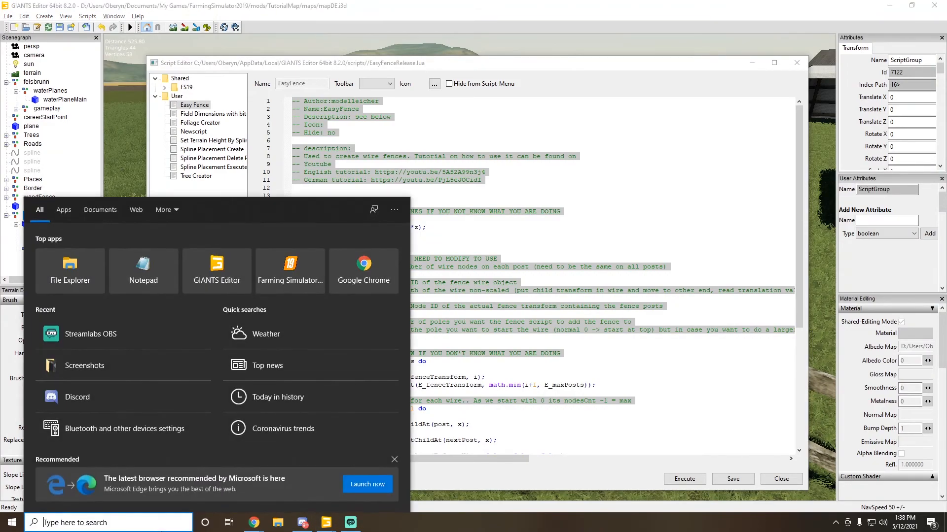
pyautogui.write('%appdata%')
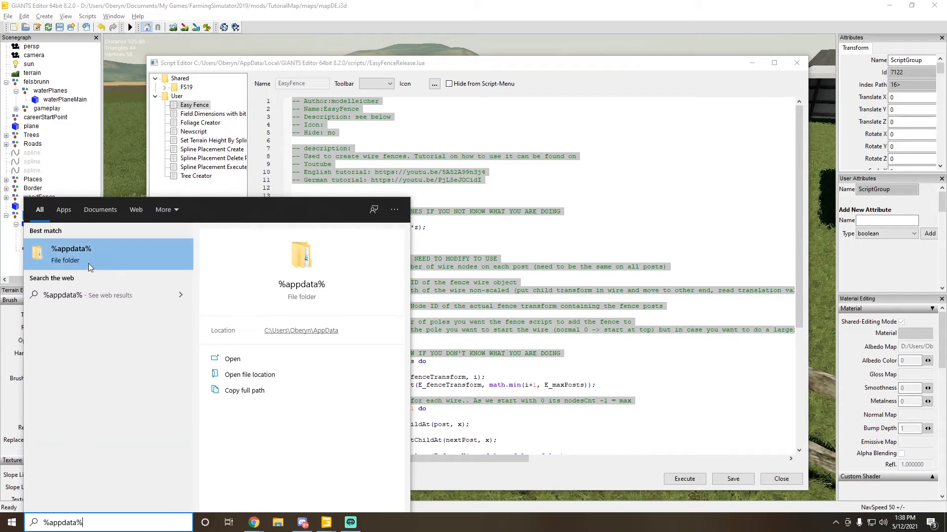
pyautogui.click(318, 333)
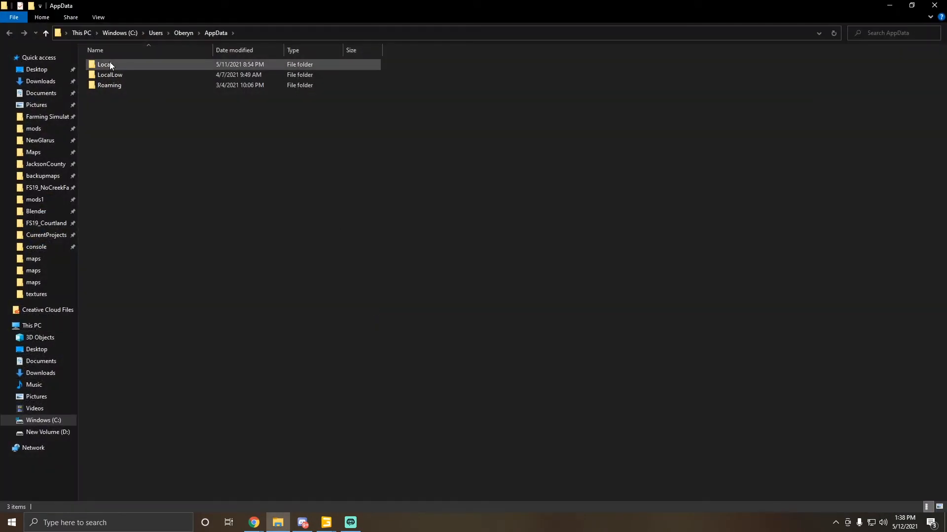
pyautogui.doubleClick(109, 61)
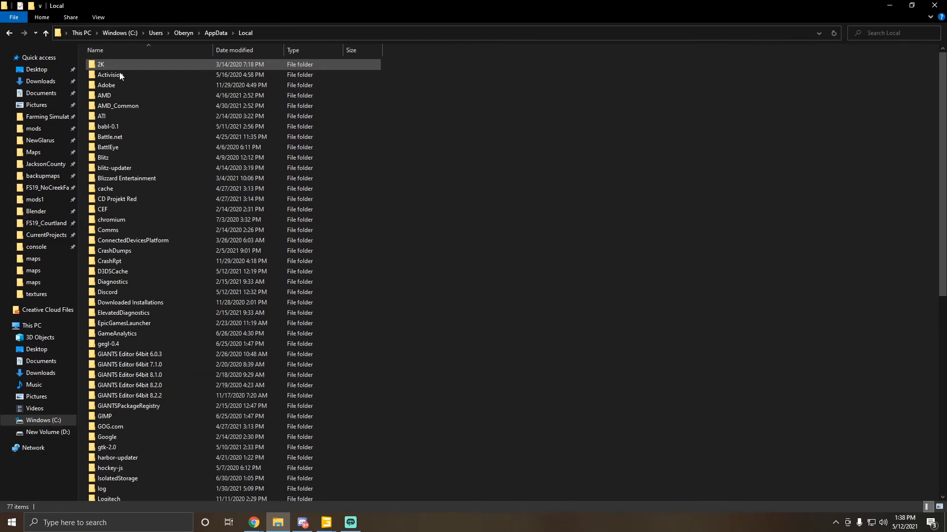
pyautogui.doubleClick(161, 395)
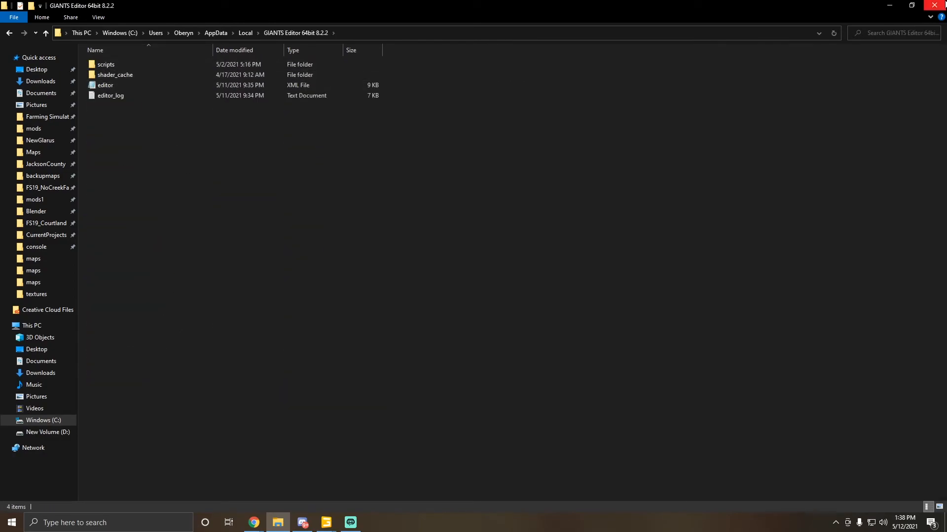
pyautogui.click(935, 5)
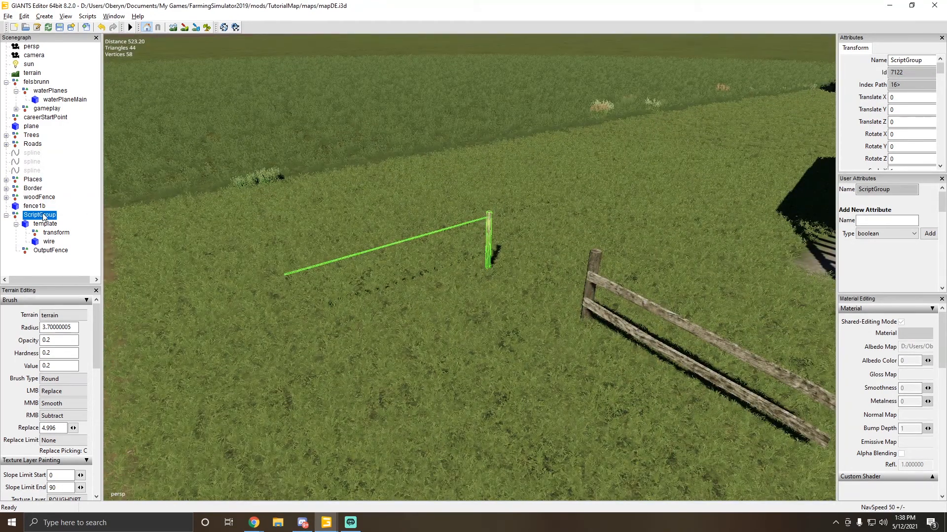
# Step: Review the fence1b, ScriptGroup and OutputFence entries in the scene hierarchy and focus on the template post
pyautogui.click(35, 207)
pyautogui.click(33, 216)
pyautogui.click(40, 251)
pyautogui.click(41, 218)
pyautogui.click(44, 226)
pyautogui.press('f')
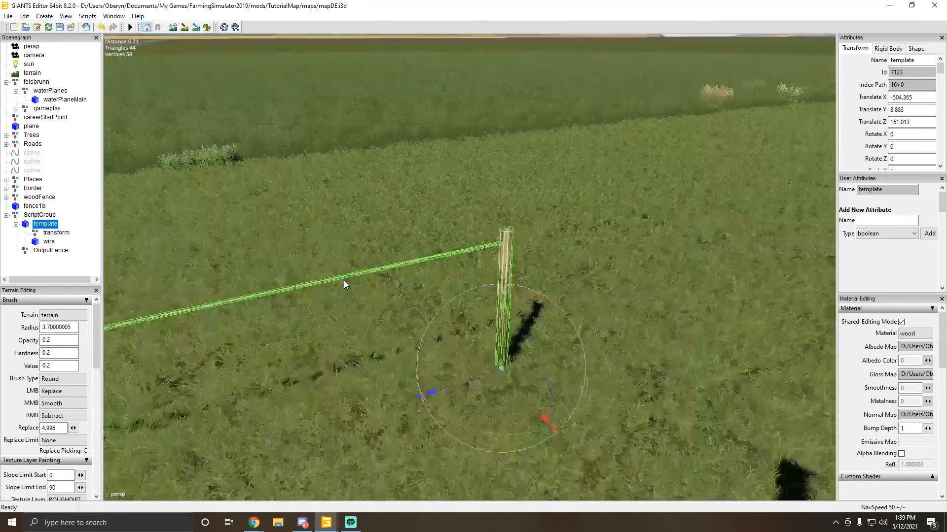
# Step: Examine the template's child objects, focusing on the wire and selecting the transform attached to the post
pyautogui.scroll(-3, 344, 281)
pyautogui.keyDown('alt'); pyautogui.moveTo(344, 281); pyautogui.dragTo(328, 293); pyautogui.keyUp('alt')
pyautogui.scroll(-4, 327, 293)
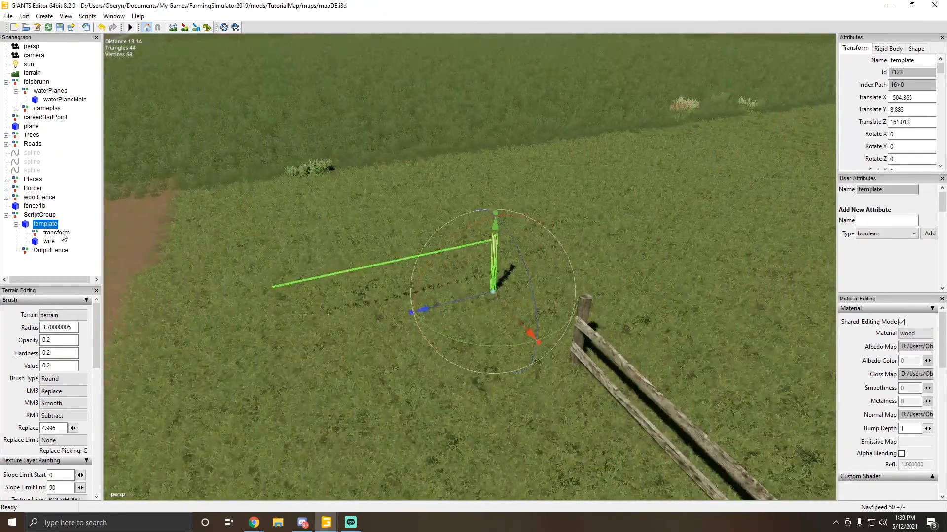
pyautogui.click(48, 242)
pyautogui.press('f')
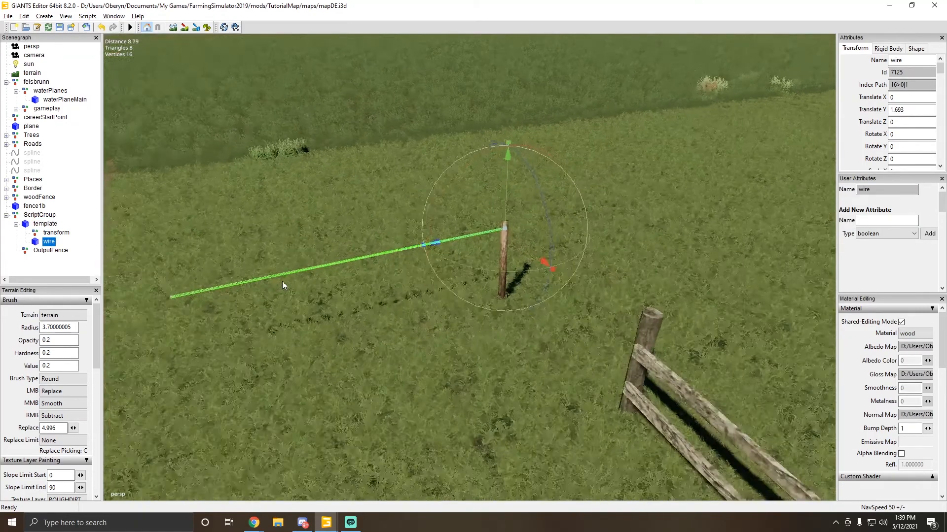
pyautogui.scroll(-3, 268, 251)
pyautogui.click(48, 232)
# Step: Move the wire out of the template so it sits directly under ScriptGroup, above OutputFence
pyautogui.click(47, 244)
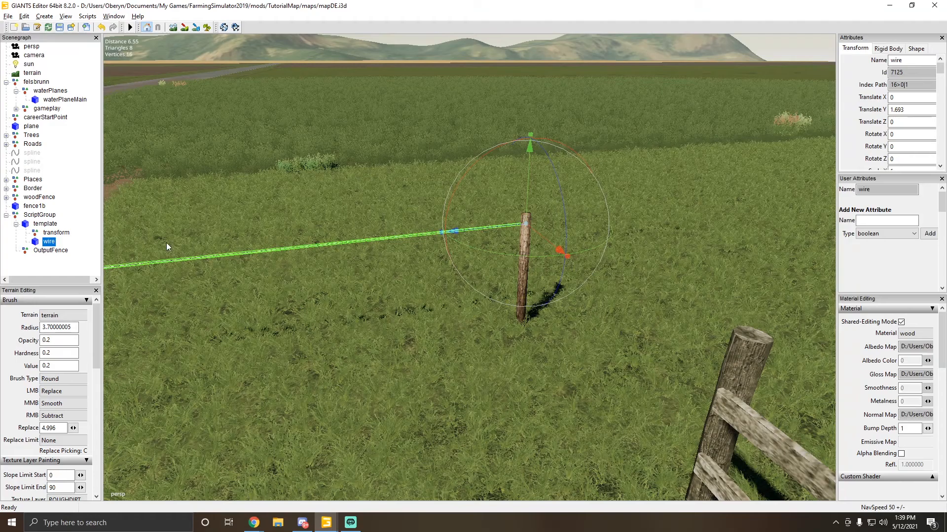
pyautogui.press('Delete')
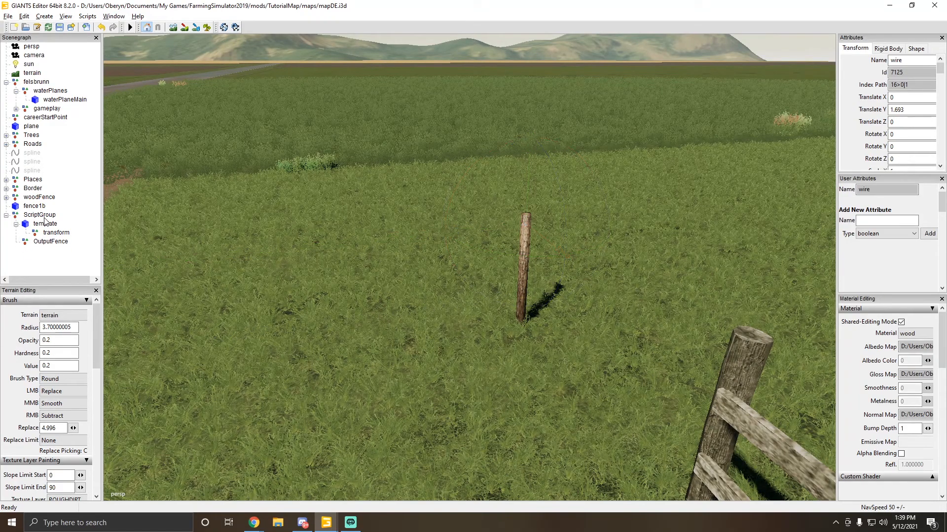
pyautogui.click(44, 217)
pyautogui.hotkey('ctrl', 'z')
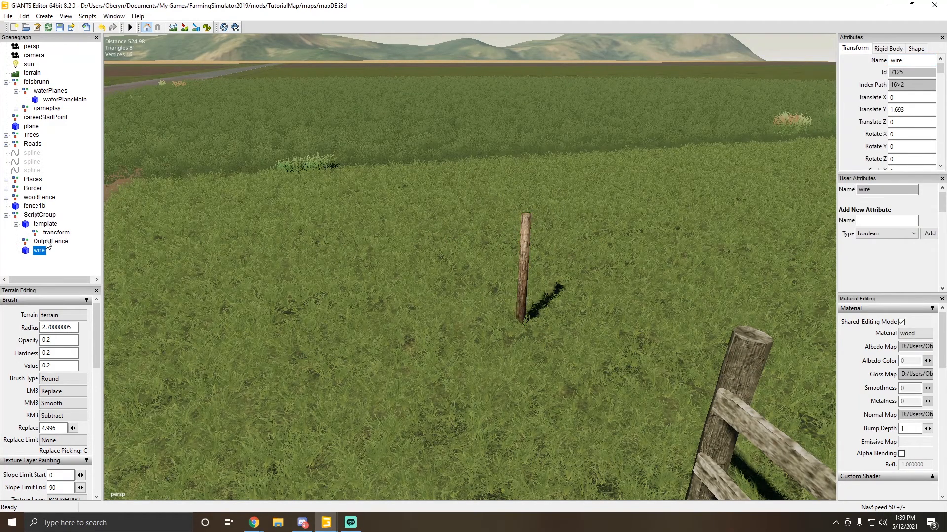
pyautogui.rightClick(39, 251)
pyautogui.click(65, 282)
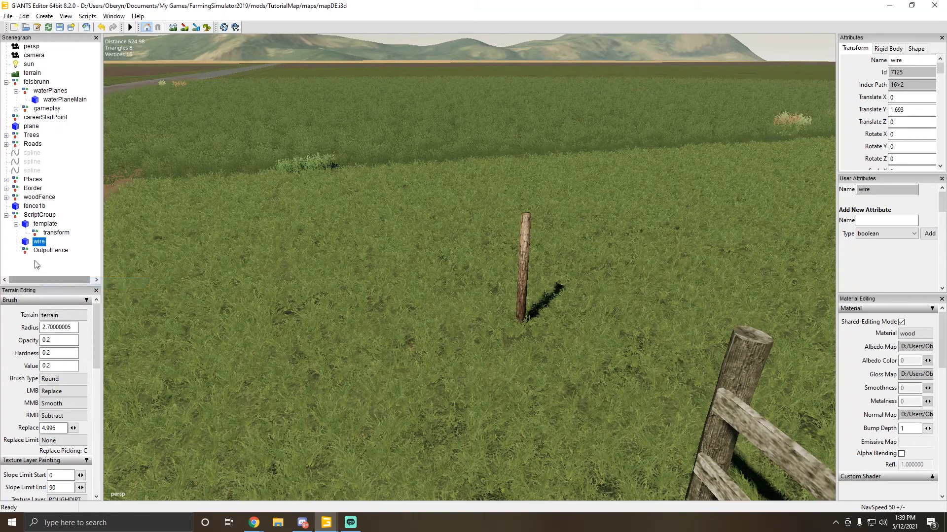
# Step: Select the template post without its wire and inspect it up close
pyautogui.click(28, 224)
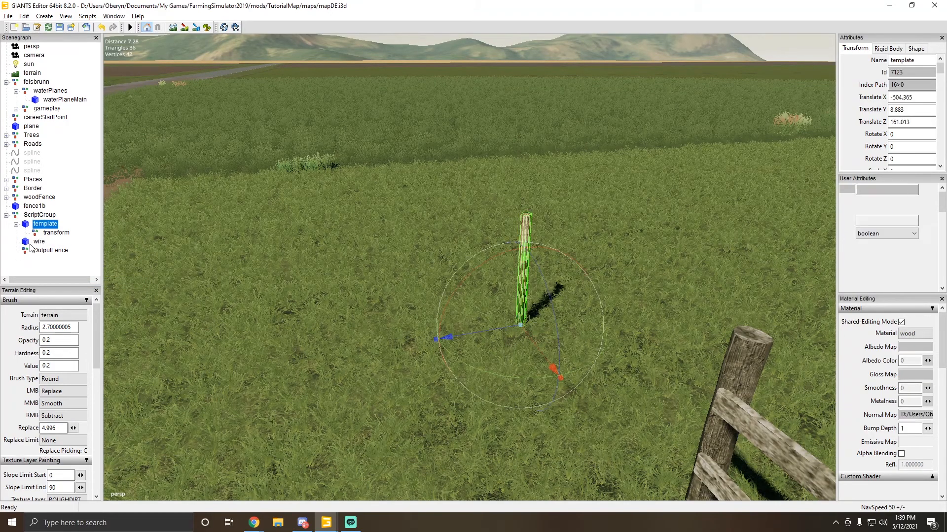
pyautogui.click(43, 233)
pyautogui.click(43, 226)
pyautogui.keyDown('alt'); pyautogui.moveTo(438, 315); pyautogui.dragTo(453, 293); pyautogui.keyUp('alt')
pyautogui.scroll(5, 452, 293)
pyautogui.scroll(-5, 452, 296)
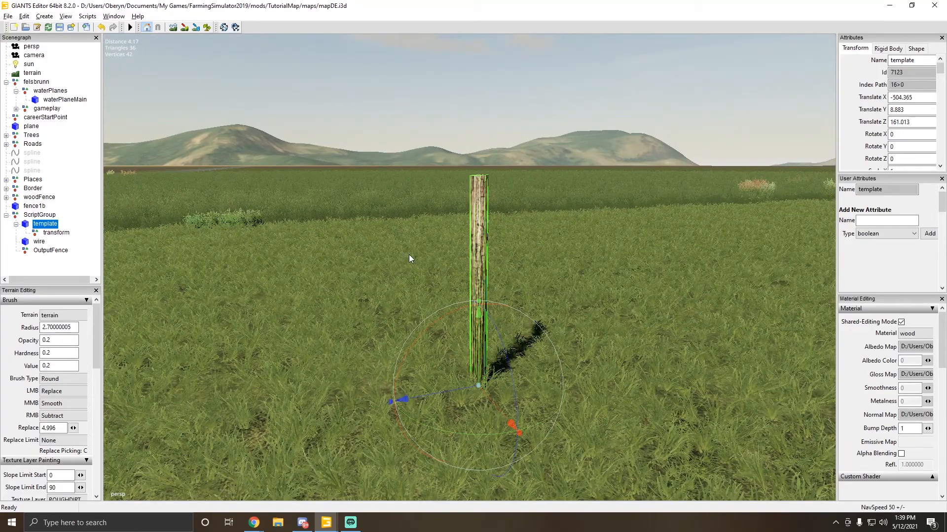
# Step: Check the template, transform and wire objects in turn to compare their places in the ScriptGroup hierarchy
pyautogui.click(55, 234)
pyautogui.click(37, 242)
pyautogui.click(39, 224)
pyautogui.click(42, 242)
pyautogui.click(54, 234)
pyautogui.click(50, 225)
pyautogui.click(54, 233)
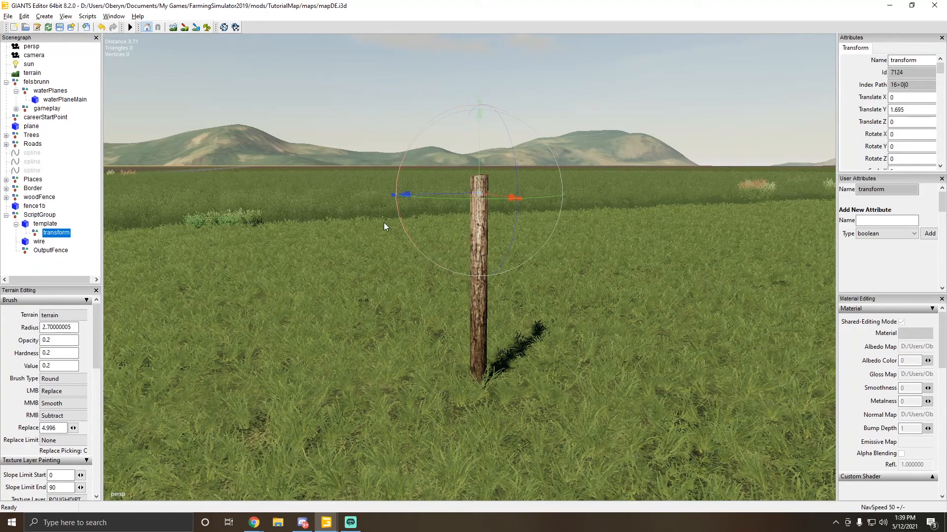
# Step: Lower the transform near the top of the template post to a Translate Y of about 1.557
pyautogui.keyDown('alt'); pyautogui.moveTo(422, 250); pyautogui.dragTo(415, 250); pyautogui.keyUp('alt')
pyautogui.keyDown('alt'); pyautogui.moveTo(415, 250); pyautogui.dragTo(430, 256, button='middle'); pyautogui.keyUp('alt')
pyautogui.keyDown('alt'); pyautogui.moveTo(430, 256); pyautogui.dragTo(366, 212); pyautogui.keyUp('alt')
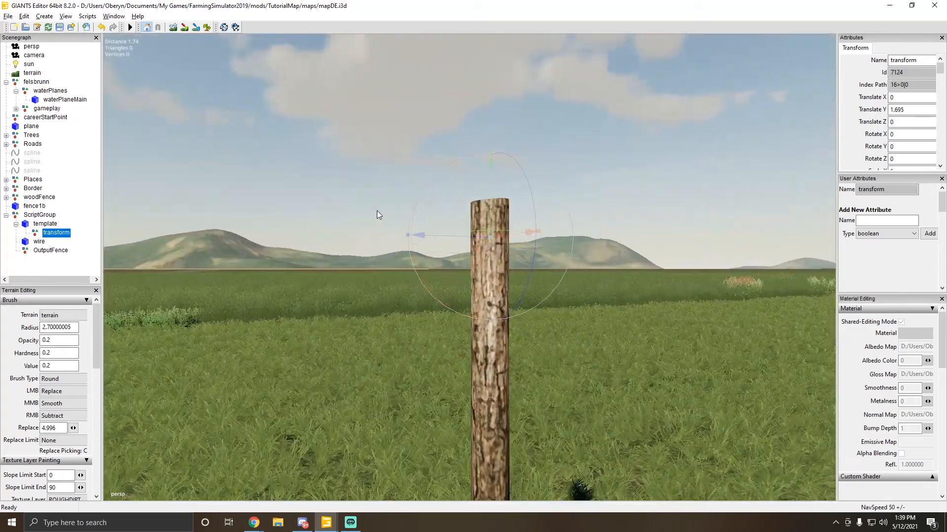
pyautogui.moveTo(489, 195); pyautogui.dragTo(448, 246)
pyautogui.scroll(-2, 441, 253)
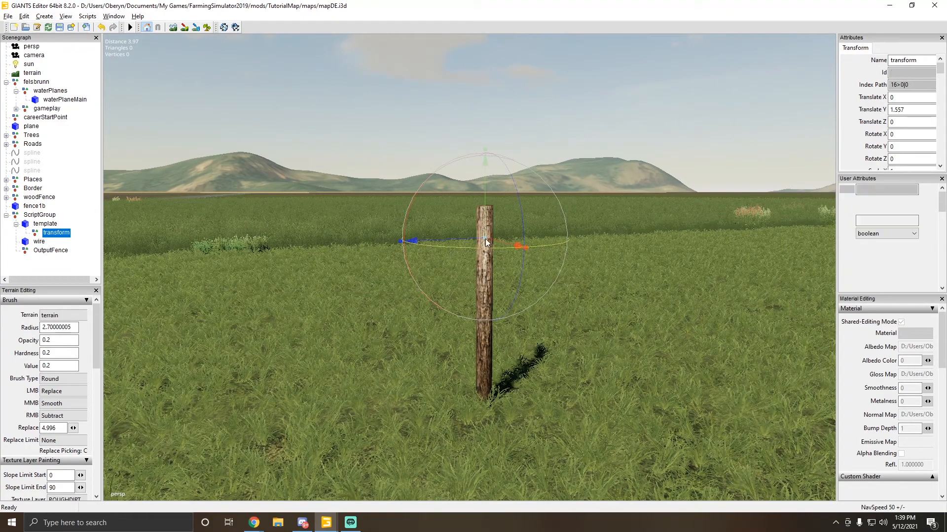
# Step: Duplicate the transform down the template post as additional wire nodes, with the lowest at a Translate Y of about 0.615
pyautogui.hotkey('ctrl', 'd')
pyautogui.moveTo(487, 217); pyautogui.dragTo(482, 323)
pyautogui.hotkey('ctrl', 'd')
pyautogui.hotkey('ctrl', 'd')
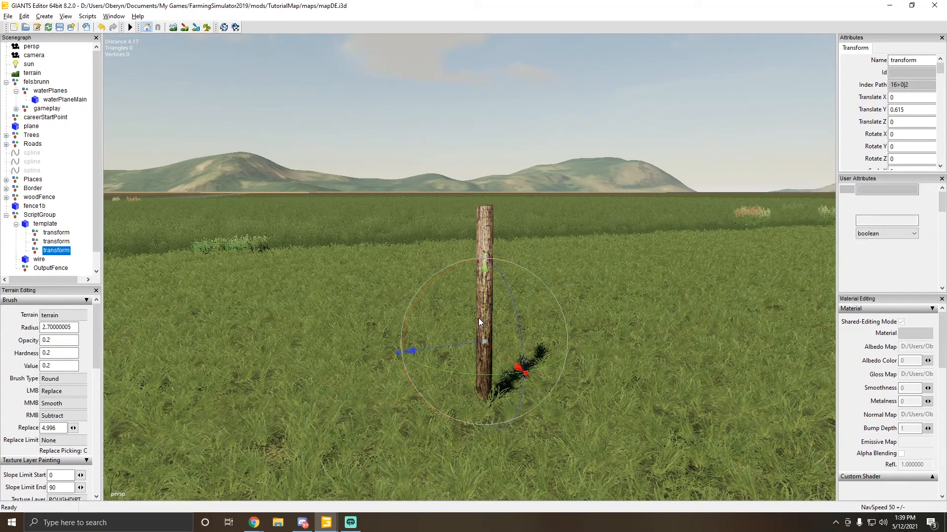
# Step: Check the transforms under the template and delete the surplus fourth one
pyautogui.scroll(3, 366, 309)
pyautogui.scroll(-1, 365, 310)
pyautogui.keyDown('alt'); pyautogui.moveTo(366, 310); pyautogui.dragTo(347, 277); pyautogui.keyUp('alt')
pyautogui.scroll(-3, 383, 328)
pyautogui.click(38, 223)
pyautogui.scroll(3, 416, 305)
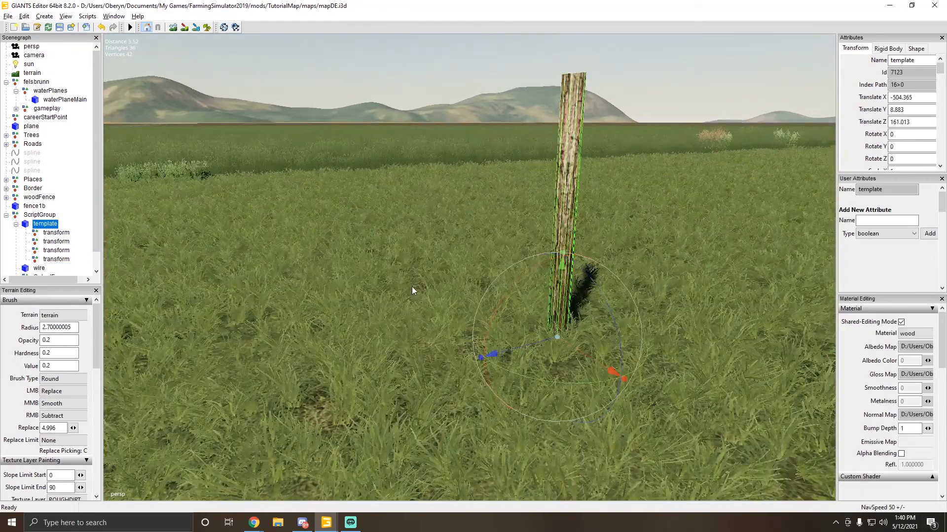
pyautogui.scroll(1, 431, 277)
pyautogui.scroll(-4, 431, 277)
pyautogui.click(63, 233)
pyautogui.click(62, 242)
pyautogui.click(61, 259)
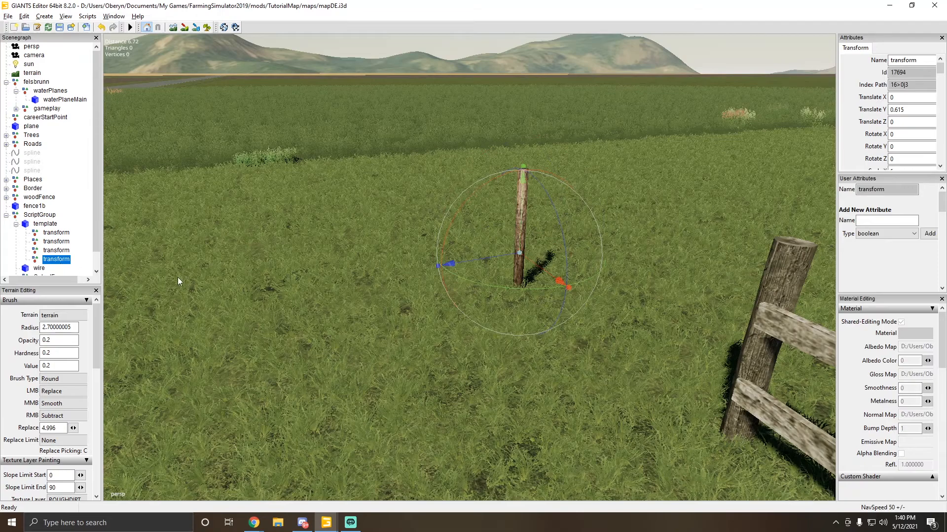
pyautogui.press('Delete')
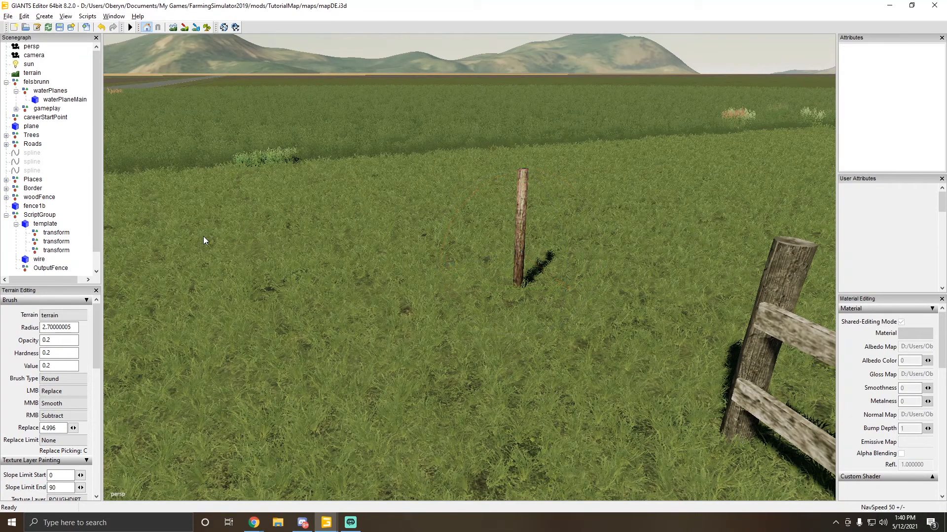
pyautogui.moveTo(95, 238); pyautogui.dragTo(96, 250)
# Step: Select the wire under ScriptGroup and place it beside the template post at about -503.561, 10.42, 161.142
pyautogui.keyDown('alt'); pyautogui.moveTo(422, 282); pyautogui.dragTo(394, 237); pyautogui.keyUp('alt')
pyautogui.scroll(5, 394, 237)
pyautogui.scroll(-5, 394, 241)
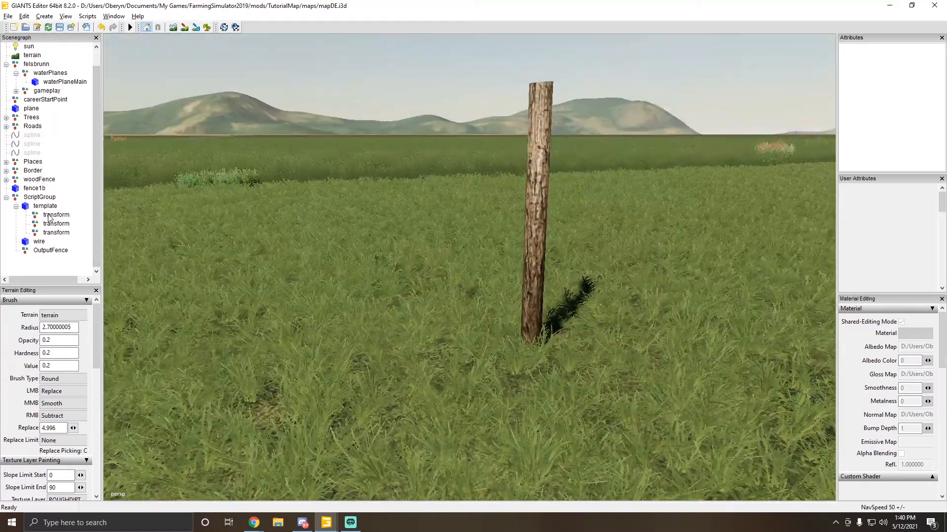
pyautogui.click(38, 241)
pyautogui.press('f')
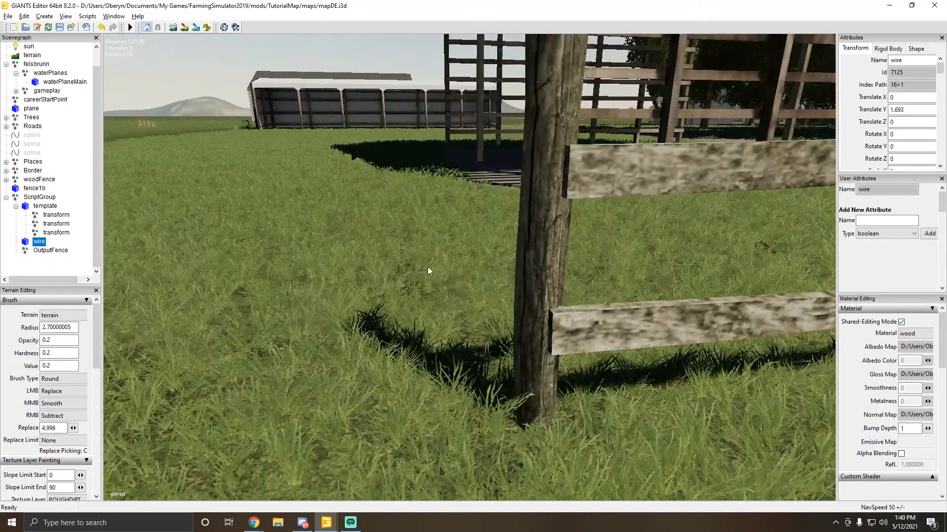
pyautogui.scroll(-3, 426, 267)
pyautogui.keyDown('alt'); pyautogui.moveTo(454, 273); pyautogui.dragTo(403, 267); pyautogui.keyUp('alt')
pyautogui.scroll(3, 404, 267)
pyautogui.moveTo(909, 110); pyautogui.dragTo(869, 111)
pyautogui.write('0')
pyautogui.hotkey('ctrl', 'b')
pyautogui.moveTo(336, 323); pyautogui.dragTo(295, 257)
# Step: Create a new transform group and nest it under the wire in ScriptGroup
pyautogui.scroll(3, 324, 290)
pyautogui.keyDown('alt'); pyautogui.moveTo(323, 290); pyautogui.dragTo(288, 275); pyautogui.keyUp('alt')
pyautogui.scroll(3, 360, 291)
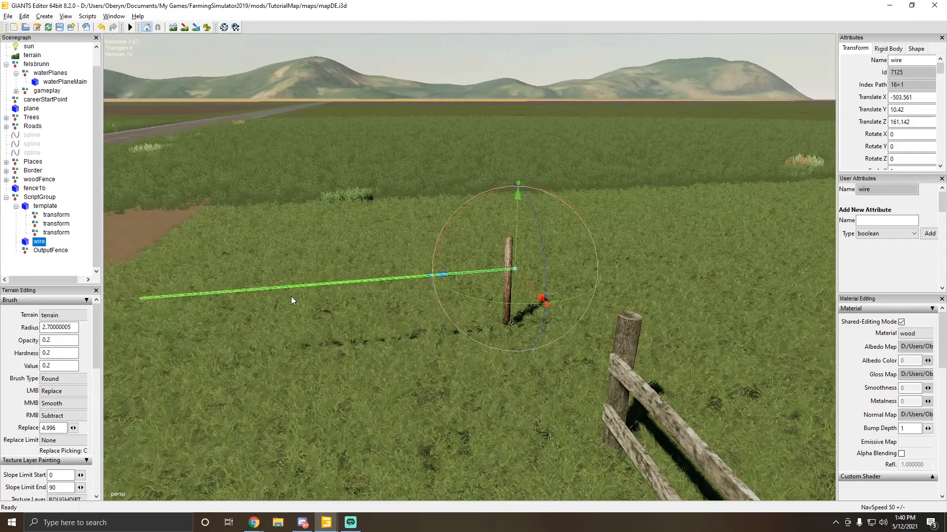
pyautogui.scroll(3, 291, 291)
pyautogui.scroll(3, 334, 251)
pyautogui.scroll(-3, 334, 251)
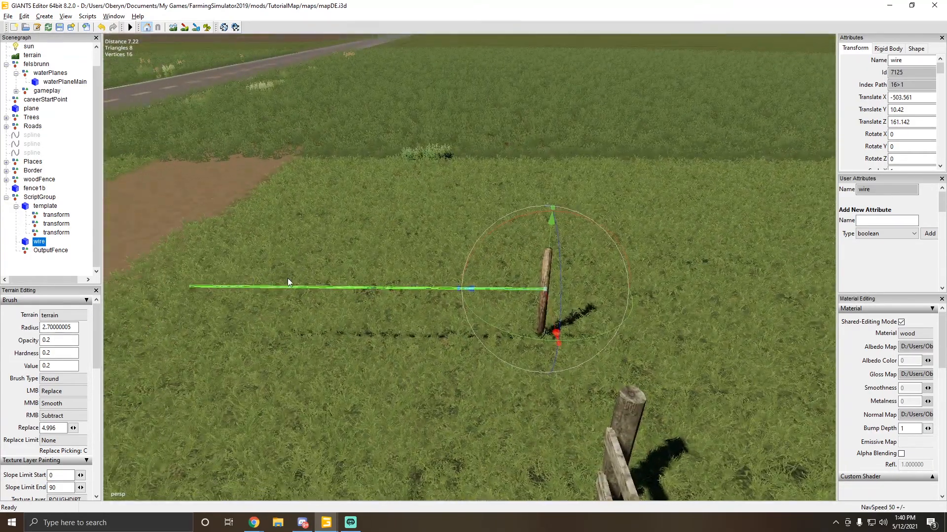
pyautogui.click(44, 16)
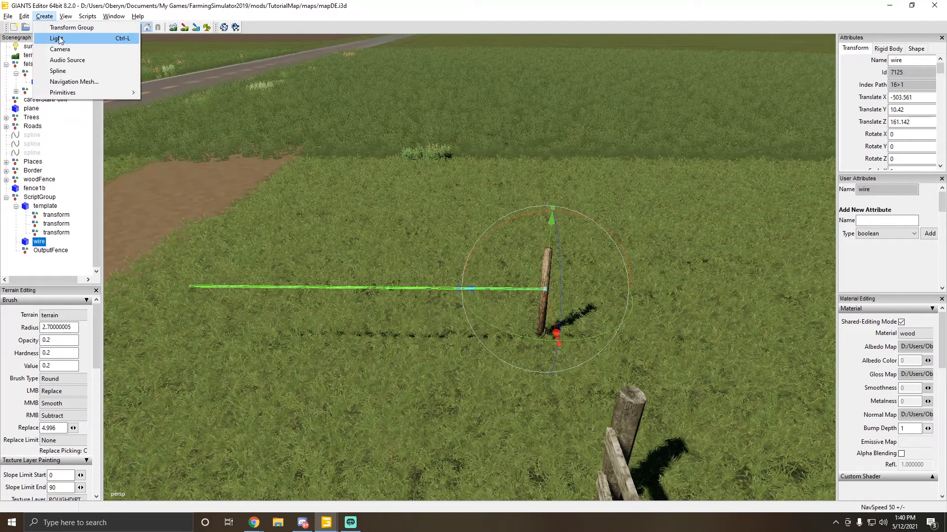
pyautogui.click(58, 31)
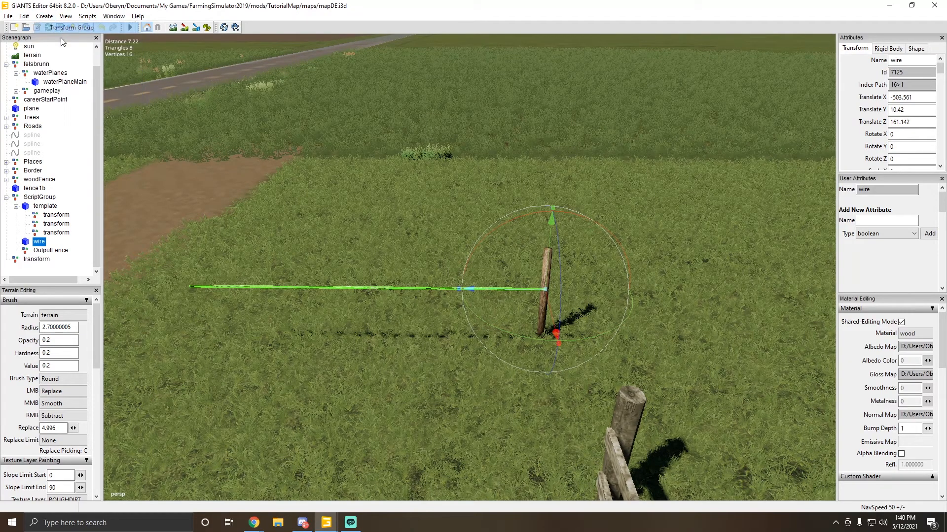
pyautogui.click(35, 260)
pyautogui.press('Delete')
pyautogui.click(39, 242)
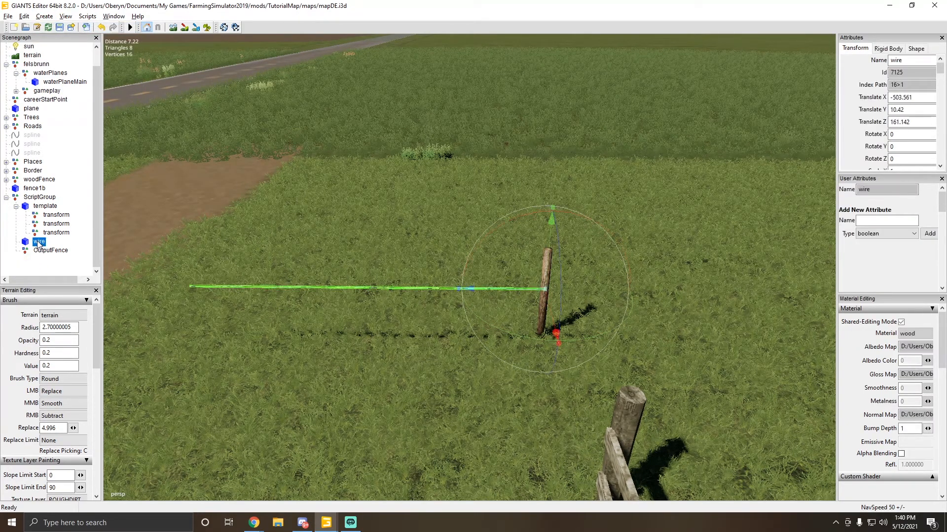
pyautogui.hotkey('ctrl', 'alt', 't')
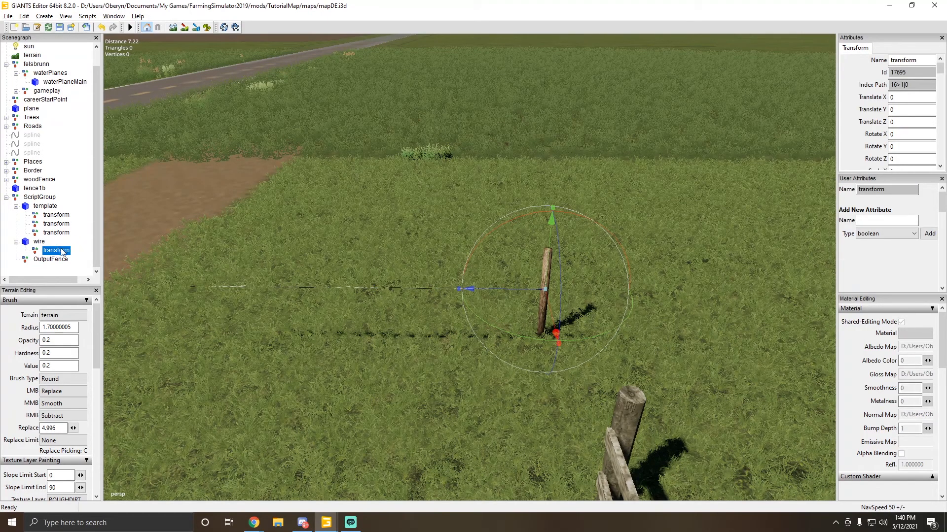
# Step: Compare the pivot of the wire with that of its child transform beside the template post
pyautogui.keyDown('alt'); pyautogui.moveTo(512, 227); pyautogui.dragTo(380, 237); pyautogui.keyUp('alt')
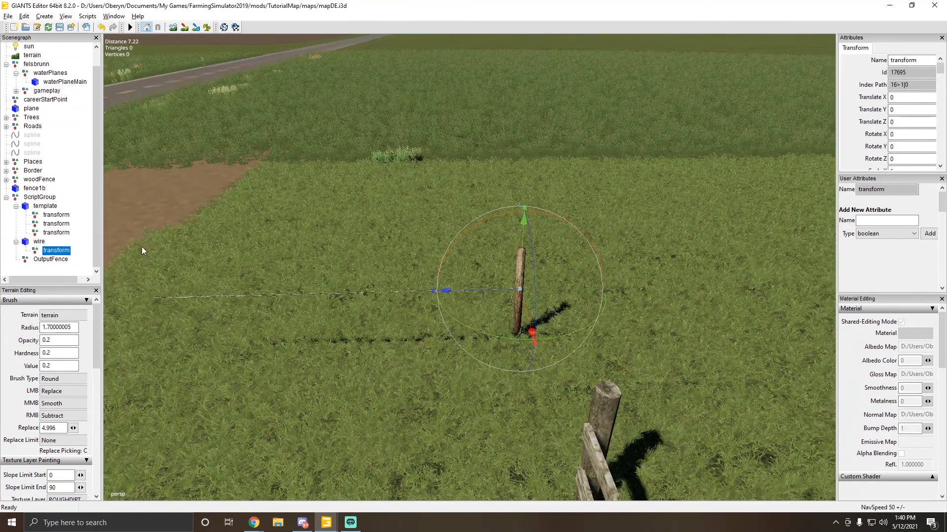
pyautogui.click(39, 241)
pyautogui.scroll(5, 377, 295)
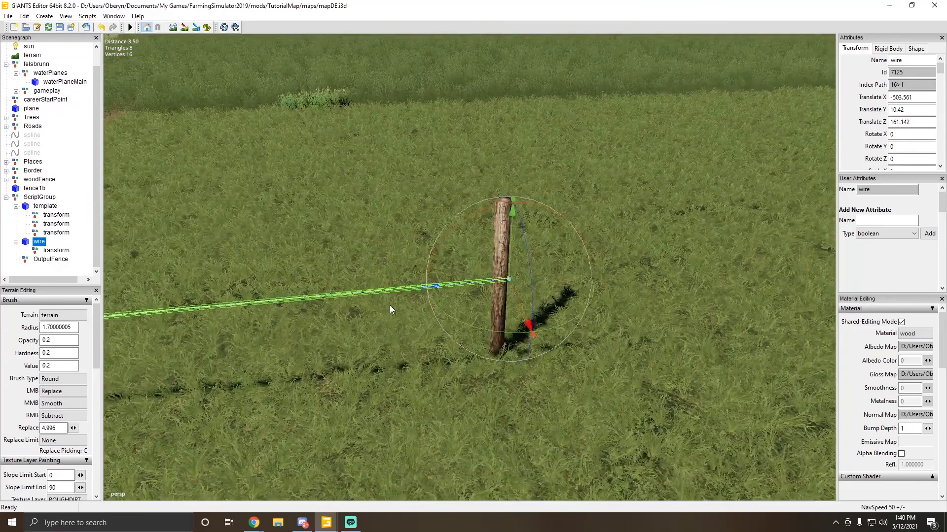
pyautogui.keyDown('alt'); pyautogui.moveTo(405, 306); pyautogui.dragTo(296, 289); pyautogui.keyUp('alt')
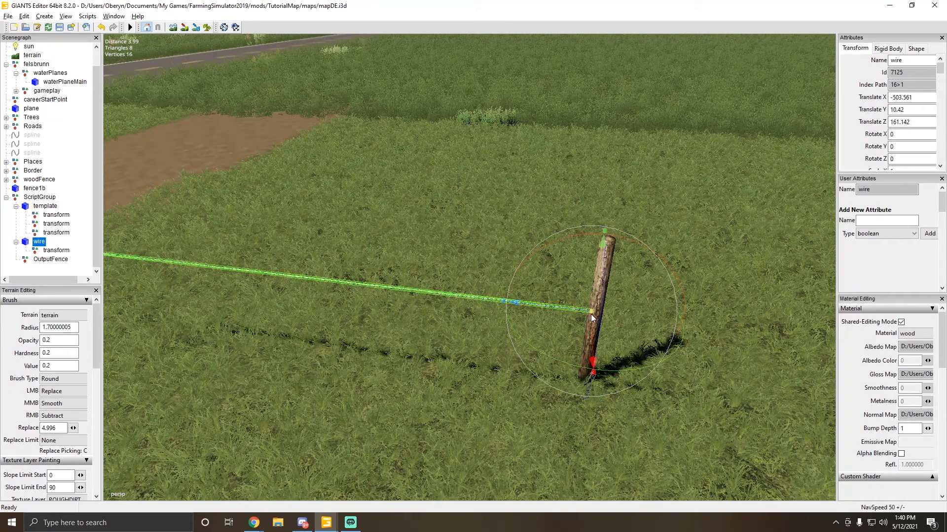
pyautogui.keyDown('alt'); pyautogui.moveTo(420, 304); pyautogui.dragTo(401, 282); pyautogui.keyUp('alt')
pyautogui.scroll(3, 400, 290)
pyautogui.scroll(2, 400, 283)
pyautogui.scroll(-4, 376, 282)
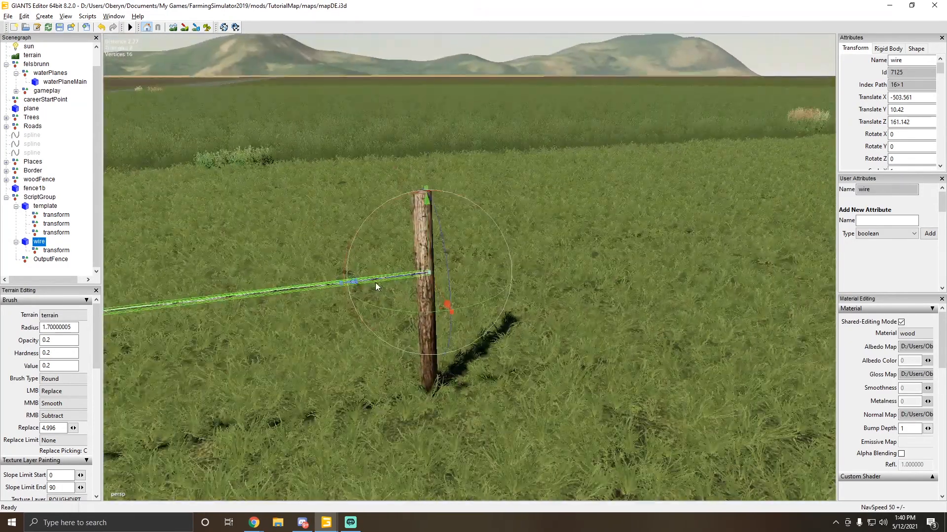
pyautogui.keyDown('ctrl'); pyautogui.click(36, 242); pyautogui.keyUp('ctrl')
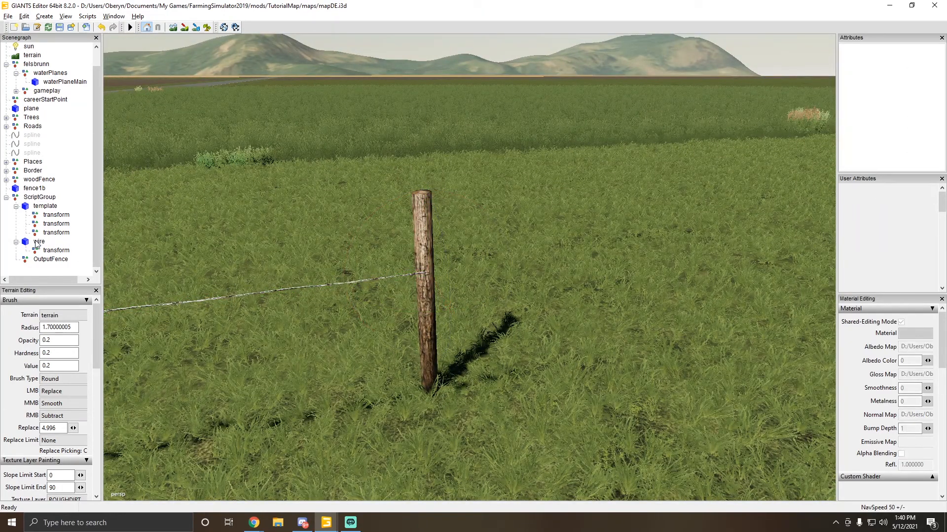
pyautogui.click(56, 251)
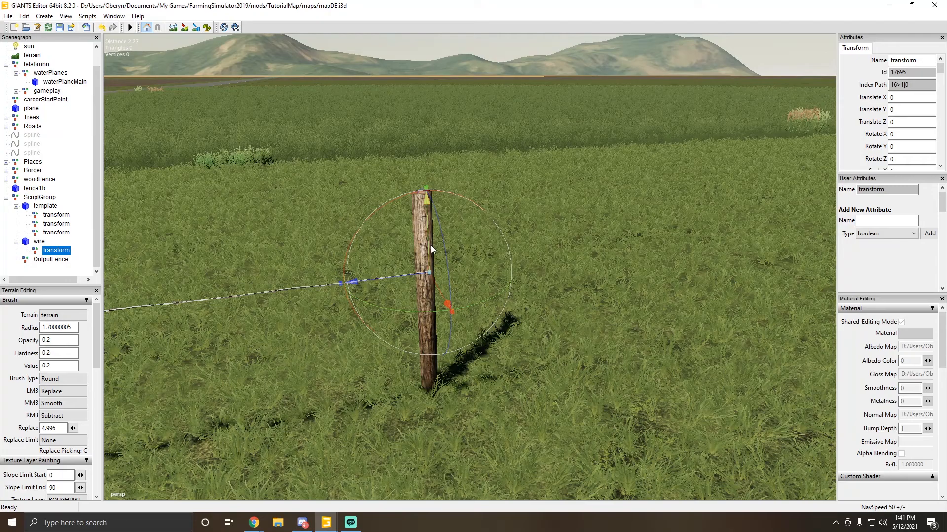
pyautogui.click(24, 17)
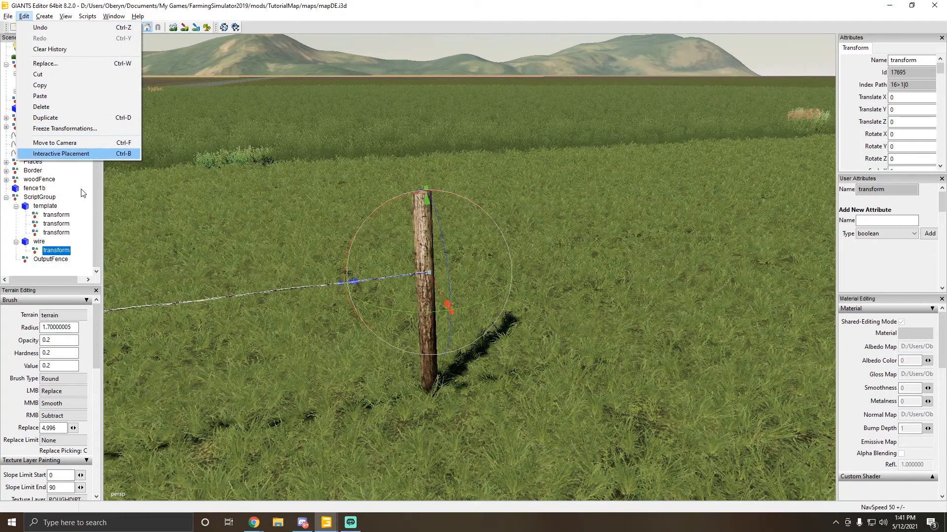
pyautogui.click(66, 252)
pyautogui.click(39, 241)
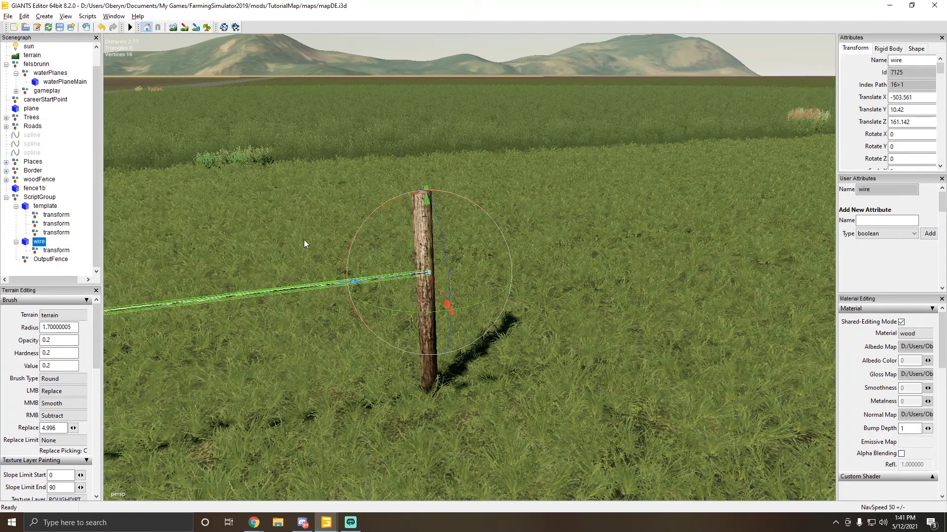
# Step: Examine up close where the wire's end and pivot meet the template post
pyautogui.scroll(3, 341, 237)
pyautogui.scroll(2, 354, 235)
pyautogui.scroll(-3, 362, 236)
pyautogui.keyDown('alt'); pyautogui.moveTo(362, 235); pyautogui.dragTo(385, 239); pyautogui.keyUp('alt')
pyautogui.scroll(1, 378, 244)
pyautogui.scroll(1, 379, 244)
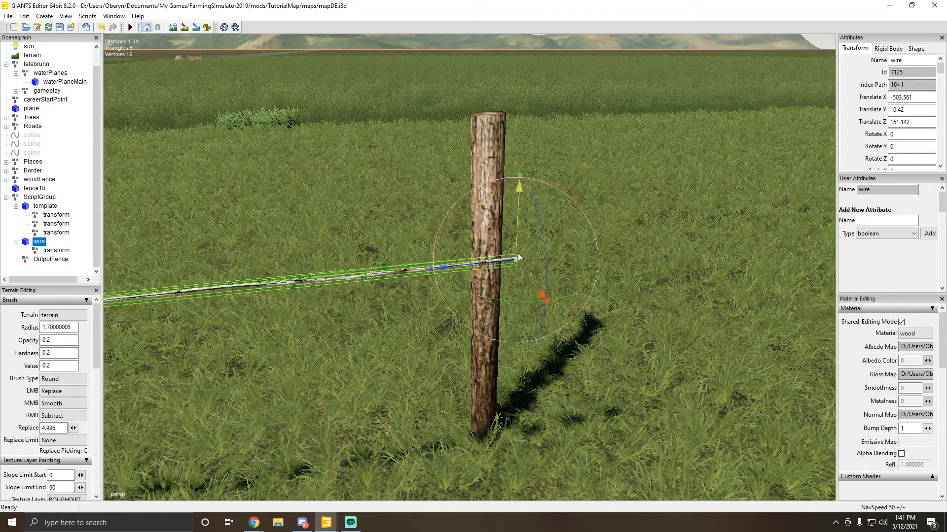
pyautogui.moveTo(373, 248)
pyautogui.keyDown('alt'); pyautogui.mouseDown()
pyautogui.moveTo(332, 243)
pyautogui.moveTo(371, 254)
pyautogui.mouseUp(); pyautogui.keyUp('alt')
pyautogui.scroll(2, 378, 253)
pyautogui.scroll(-3, 378, 252)
pyautogui.scroll(-2, 368, 252)
pyautogui.scroll(1, 359, 256)
pyautogui.scroll(1, 372, 254)
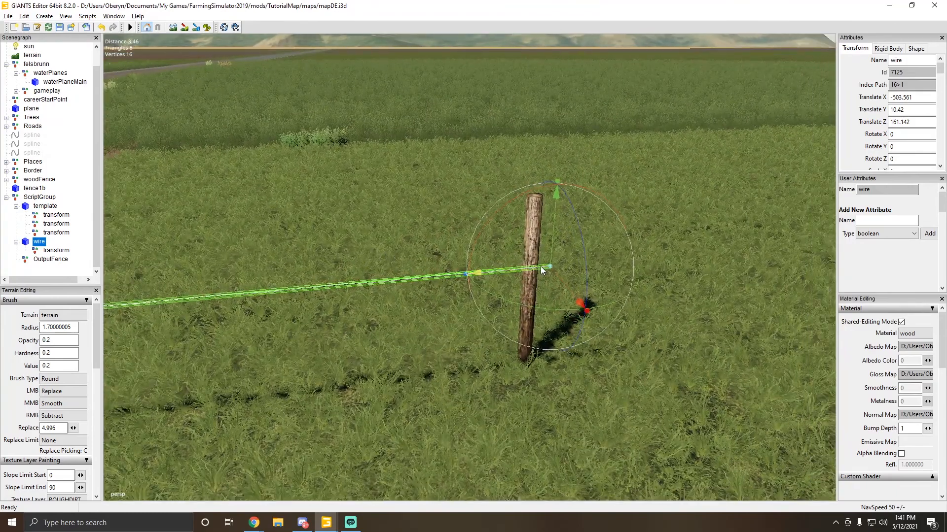
pyautogui.keyDown('alt'); pyautogui.moveTo(546, 268); pyautogui.dragTo(352, 238); pyautogui.keyUp('alt')
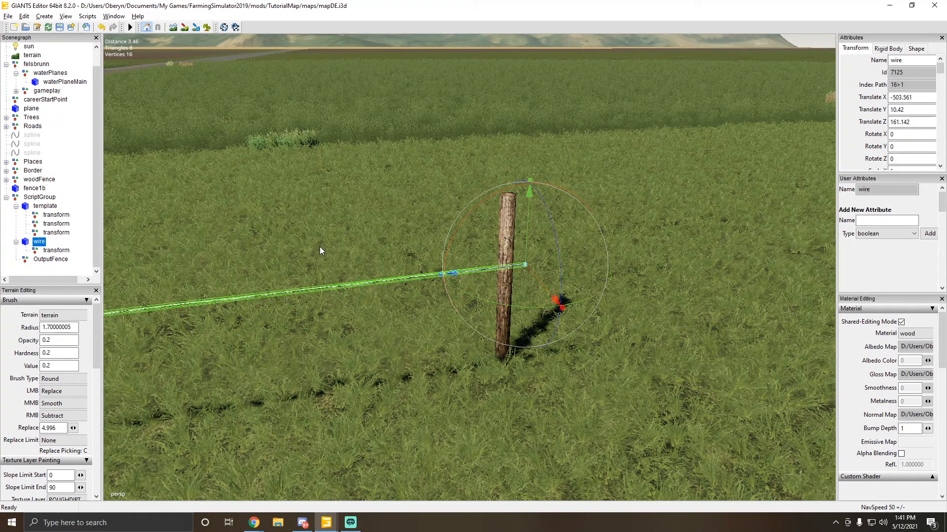
# Step: Move the wire's child transform along the wire to a Translate Z of about 1.914
pyautogui.click(53, 251)
pyautogui.moveTo(469, 276); pyautogui.dragTo(268, 289)
pyautogui.press('f')
pyautogui.scroll(-5, 296, 283)
pyautogui.moveTo(395, 258); pyautogui.dragTo(385, 270)
pyautogui.scroll(3, 384, 270)
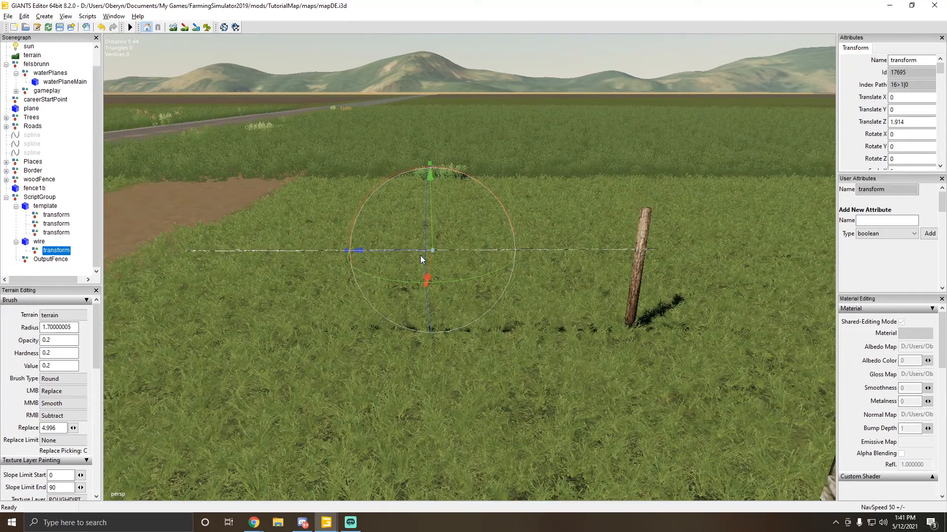
# Step: Move the wire's child transform back to the wire's end at the post, at a Translate Z of about 0.001
pyautogui.click(43, 17)
pyautogui.click(281, 206)
pyautogui.moveTo(391, 250); pyautogui.dragTo(519, 295)
pyautogui.scroll(5, 520, 294)
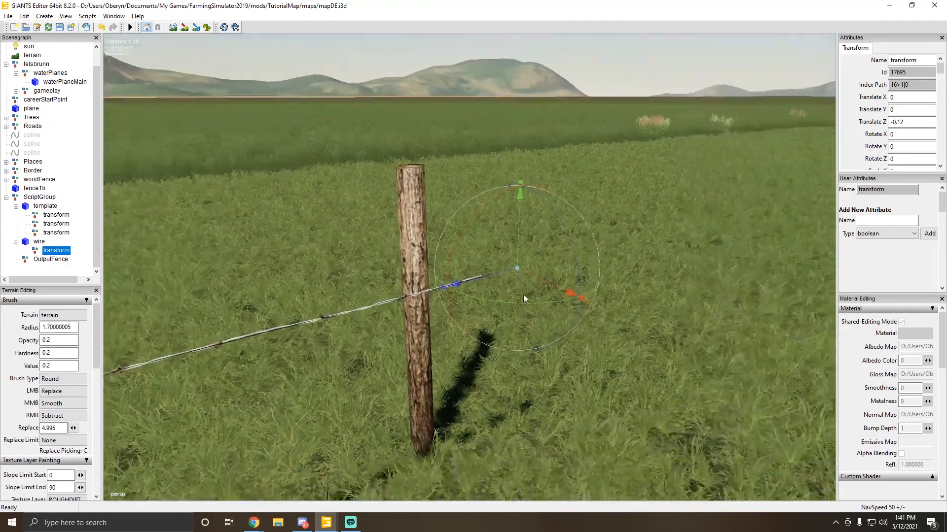
pyautogui.scroll(-2, 498, 288)
pyautogui.moveTo(447, 291); pyautogui.dragTo(416, 297)
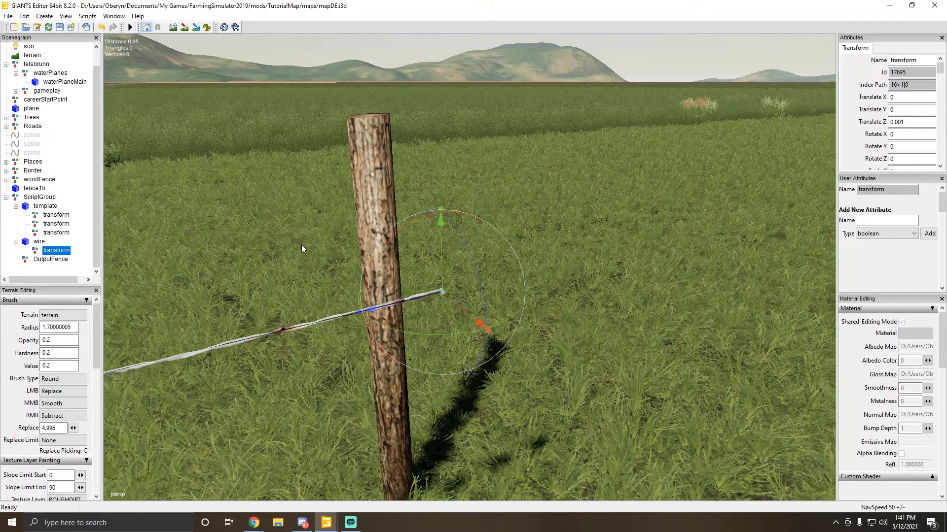
pyautogui.scroll(3, 298, 247)
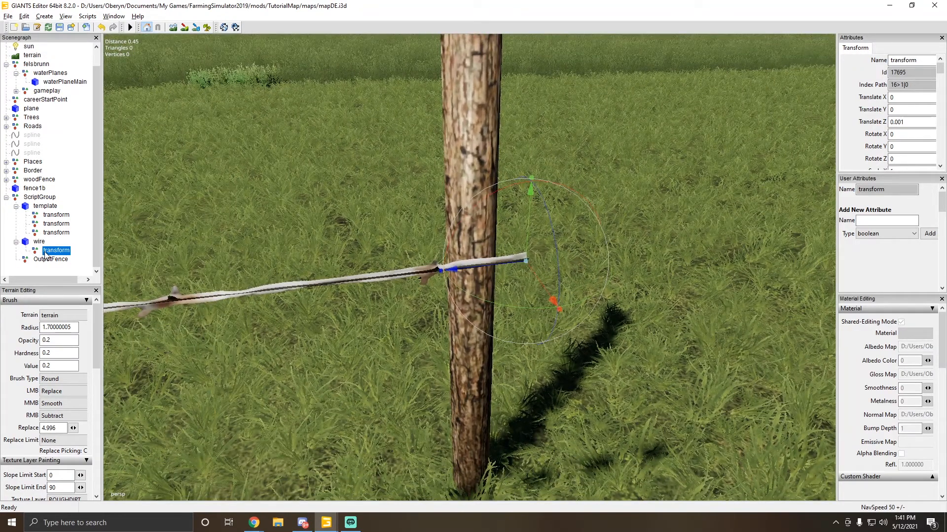
# Step: Replace the transform under the wire with a newly created transform group
pyautogui.press('Delete')
pyautogui.click(39, 242)
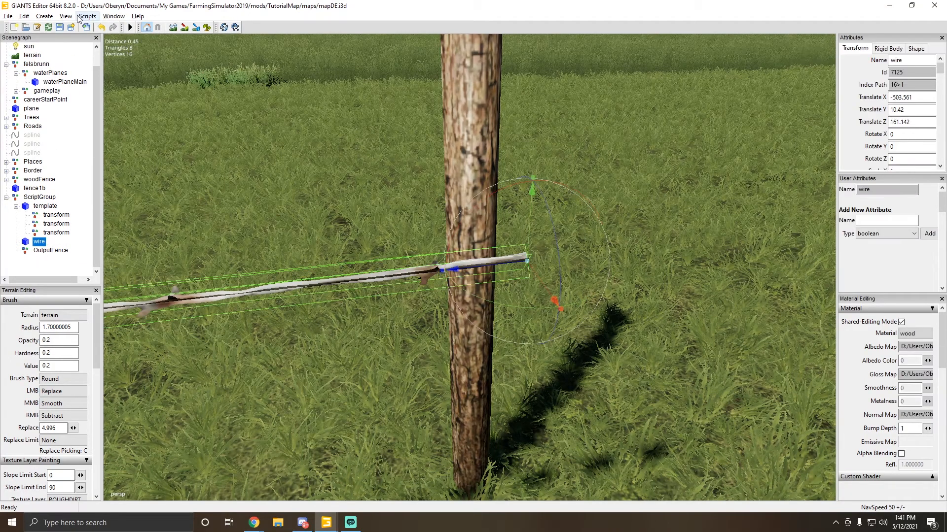
pyautogui.hotkey('alt', 'c')
pyautogui.press('Return')
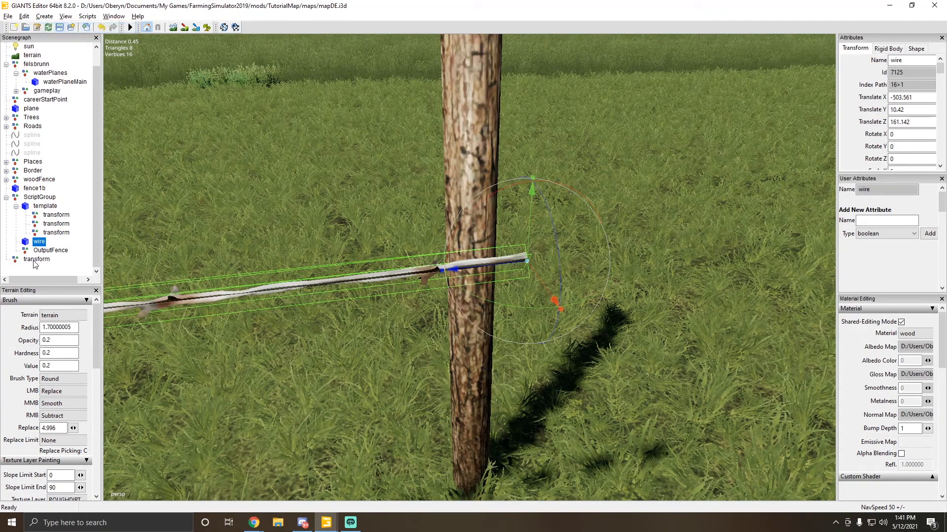
pyautogui.click(36, 259)
pyautogui.press('Delete')
pyautogui.click(38, 244)
pyautogui.hotkey('alt', 'c')
pyautogui.press('Return')
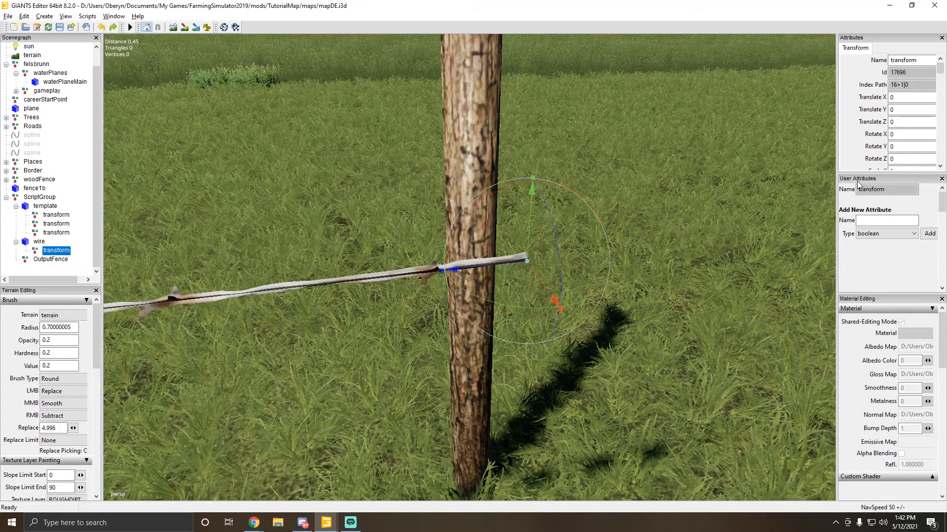
# Step: Show more of the new transform's attributes and place it beyond the wire's middle at a Translate Z of 4
pyautogui.moveTo(869, 176); pyautogui.dragTo(868, 237)
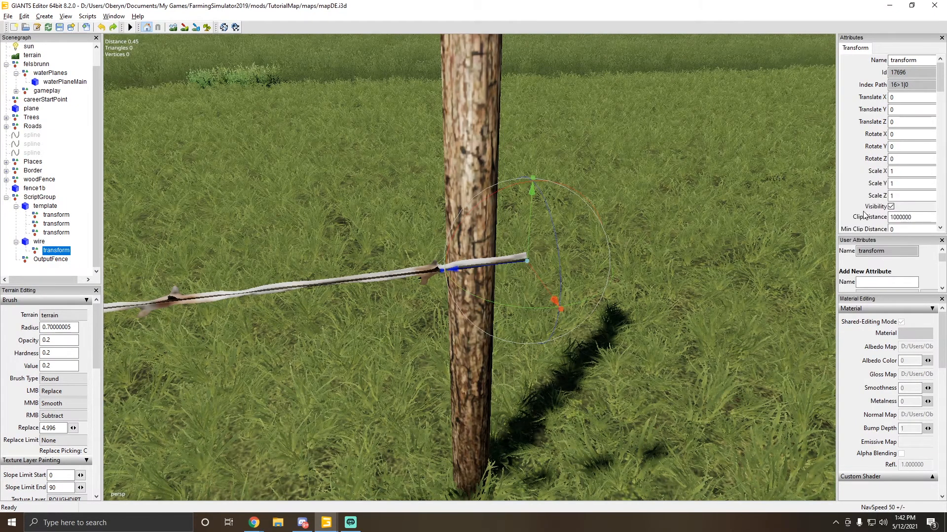
pyautogui.press('alt')
pyautogui.keyDown('alt'); pyautogui.moveTo(691, 205); pyautogui.dragTo(460, 251); pyautogui.keyUp('alt')
pyautogui.scroll(-1, 660, 216)
pyautogui.scroll(1, 344, 248)
pyautogui.scroll(-6, 467, 250)
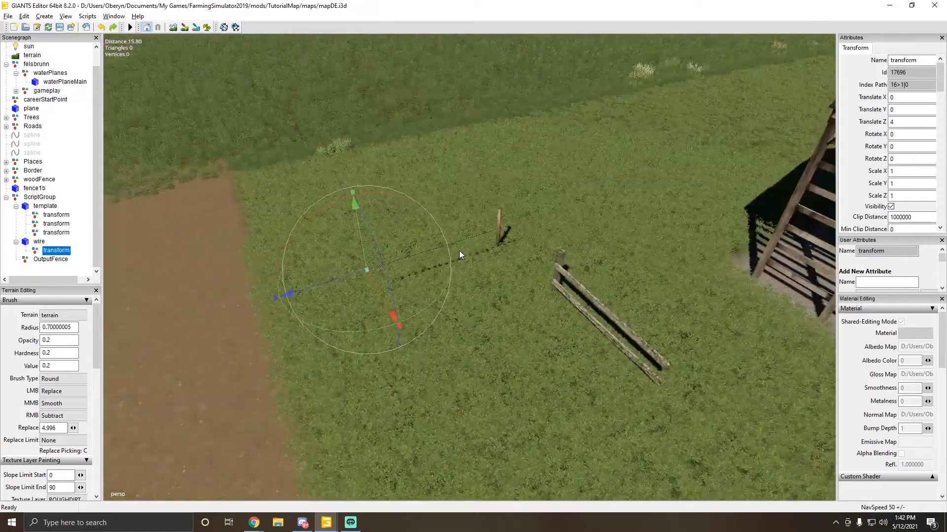
pyautogui.scroll(1, 460, 250)
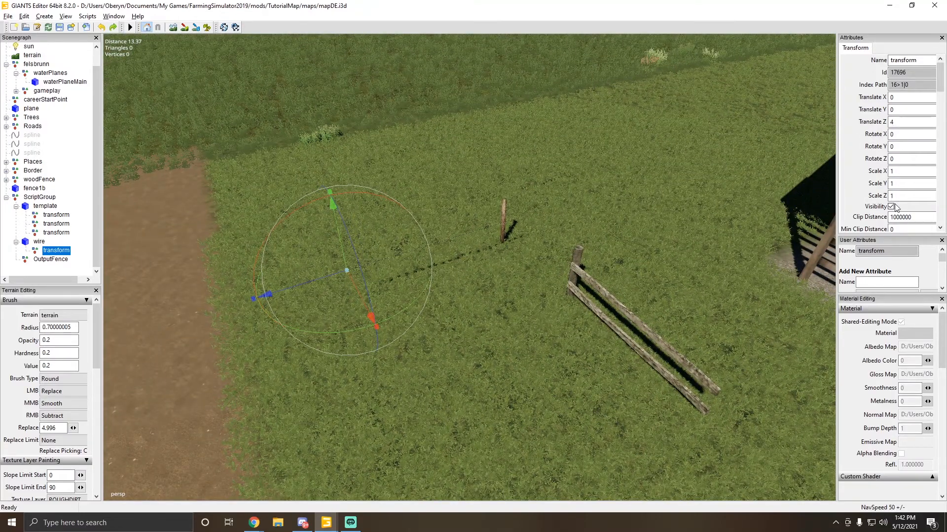
# Step: Move the wire's new transform back beside the template post, to a Translate Z of about 0.027
pyautogui.click(899, 184)
pyautogui.hotkey('shift', 'Tab')
pyautogui.moveTo(897, 185); pyautogui.dragTo(868, 201)
pyautogui.keyDown('alt'); pyautogui.moveTo(486, 277); pyautogui.dragTo(508, 256); pyautogui.keyUp('alt')
pyautogui.scroll(5, 510, 236)
pyautogui.scroll(2, 507, 230)
pyautogui.scroll(-5, 503, 223)
pyautogui.keyDown('alt'); pyautogui.moveTo(503, 223); pyautogui.dragTo(404, 227); pyautogui.keyUp('alt')
pyautogui.moveTo(232, 197); pyautogui.dragTo(490, 275)
pyautogui.scroll(5, 440, 279)
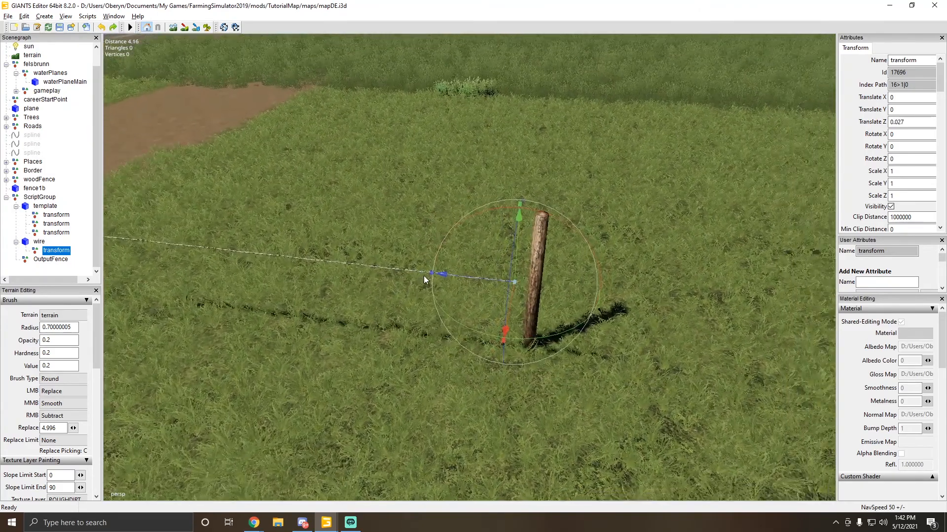
pyautogui.scroll(6, 426, 276)
pyautogui.keyDown('alt'); pyautogui.moveTo(394, 279); pyautogui.dragTo(461, 241); pyautogui.keyUp('alt')
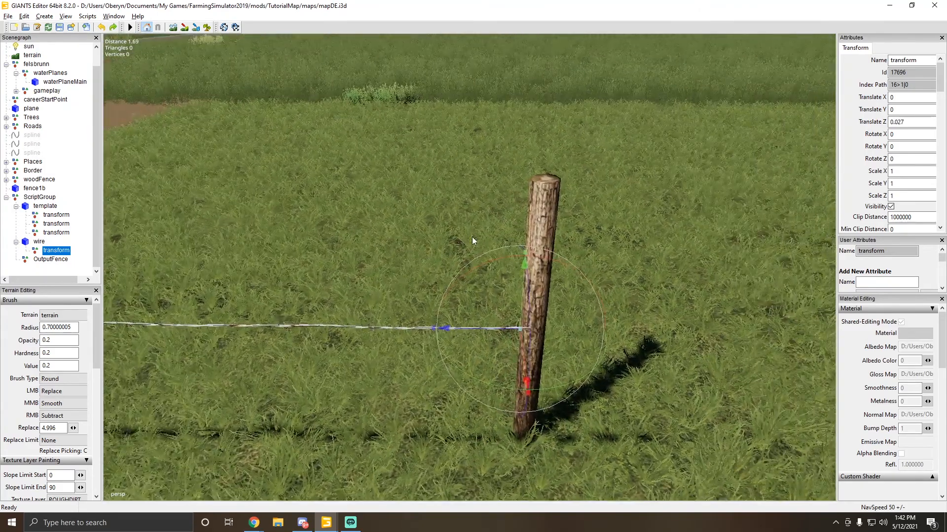
# Step: Frame the template post and the wire in turn to check how their pivots line up
pyautogui.click(530, 205)
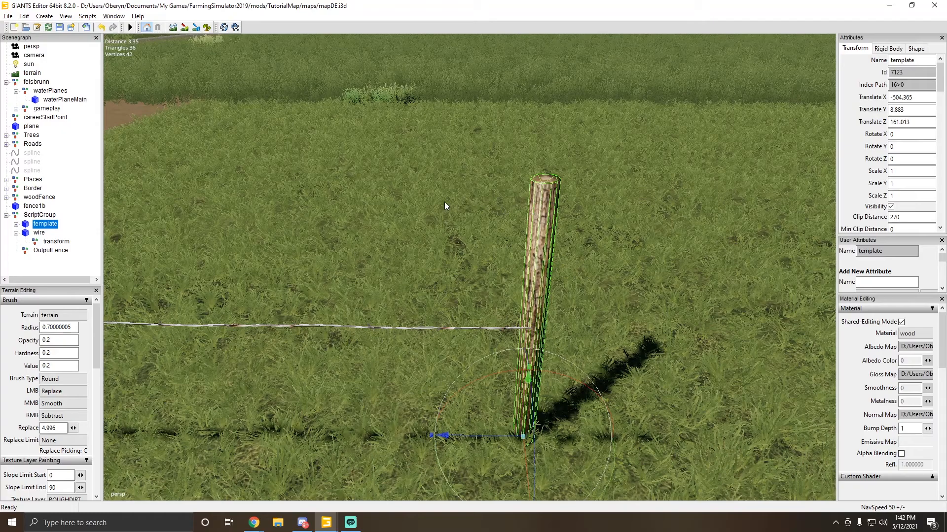
pyautogui.press('f')
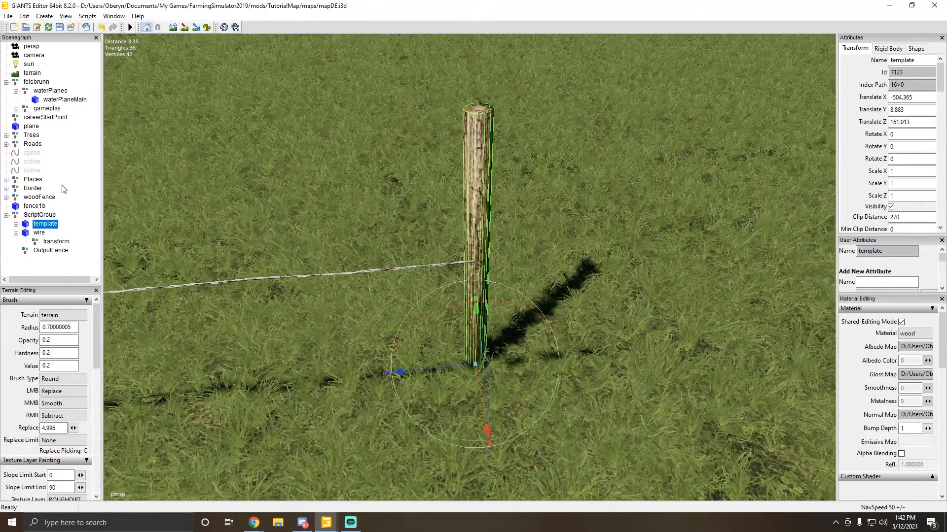
pyautogui.click(37, 233)
pyautogui.press('f')
pyautogui.scroll(3, 384, 297)
pyautogui.scroll(-3, 385, 295)
pyautogui.keyDown('alt'); pyautogui.moveTo(385, 294); pyautogui.dragTo(300, 281); pyautogui.keyUp('alt')
# Step: Delete the child transform under the wire
pyautogui.click(66, 244)
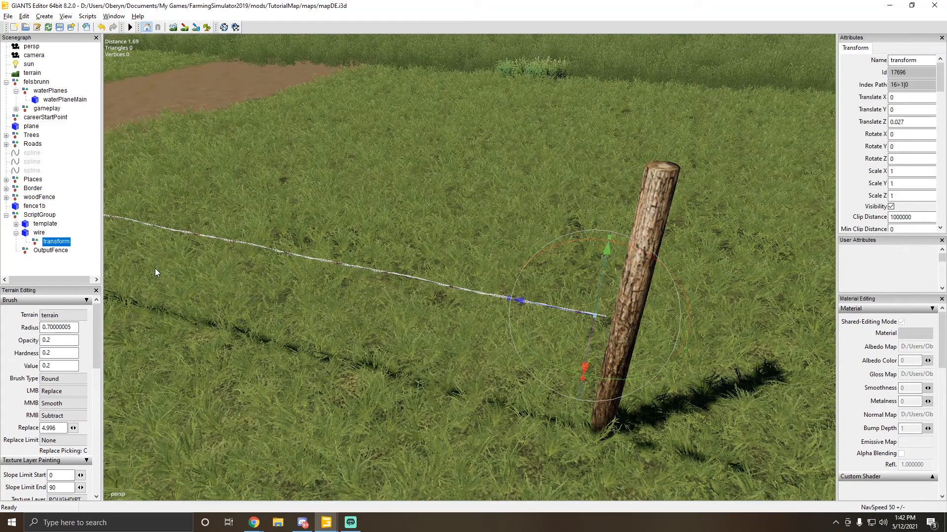
pyautogui.press('Delete')
pyautogui.moveTo(406, 195)
pyautogui.keyDown('alt'); pyautogui.mouseDown()
pyautogui.moveTo(397, 193)
pyautogui.moveTo(428, 194)
pyautogui.moveTo(417, 196)
pyautogui.mouseUp(); pyautogui.keyUp('alt')
pyautogui.scroll(2, 397, 193)
pyautogui.scroll(-4, 417, 196)
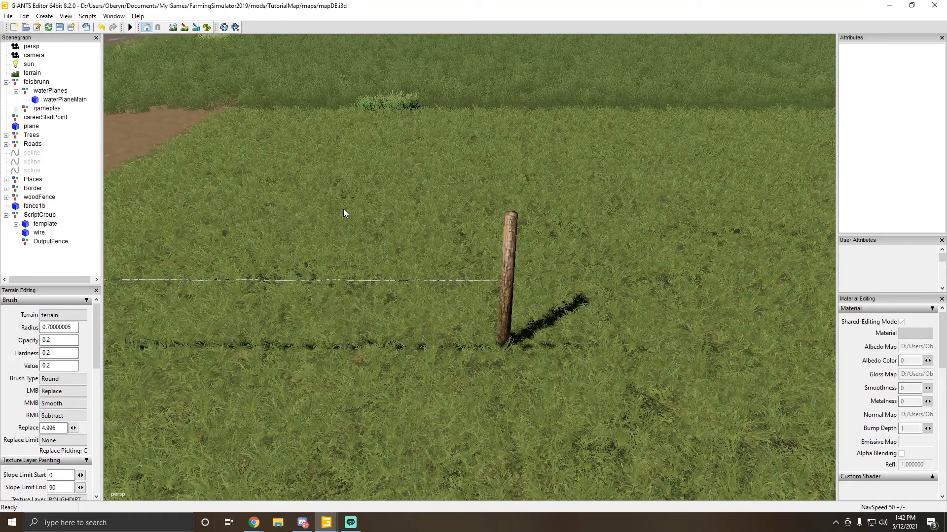
# Step: Review the template and wire under ScriptGroup and expand the template to list its child transforms
pyautogui.click(41, 225)
pyautogui.keyDown('alt'); pyautogui.moveTo(212, 259); pyautogui.dragTo(239, 262); pyautogui.keyUp('alt')
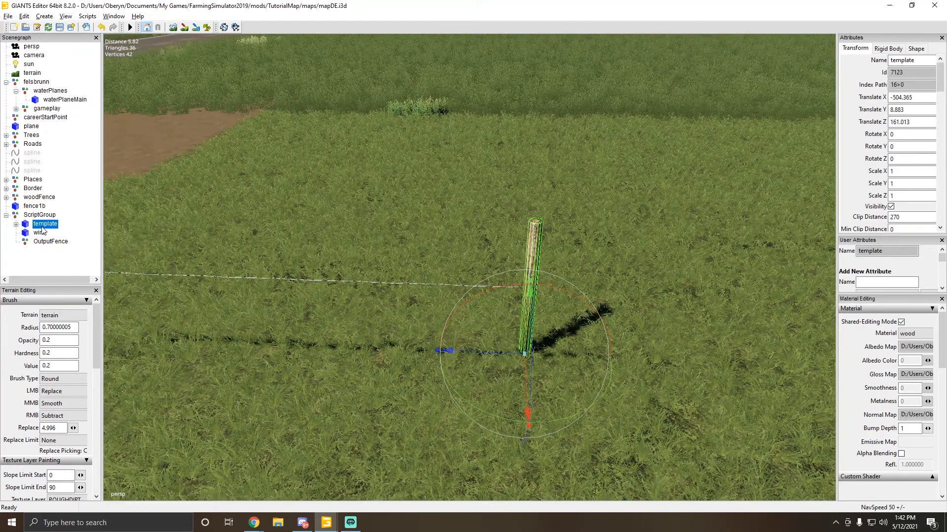
pyautogui.click(45, 230)
pyautogui.click(44, 224)
pyautogui.click(16, 225)
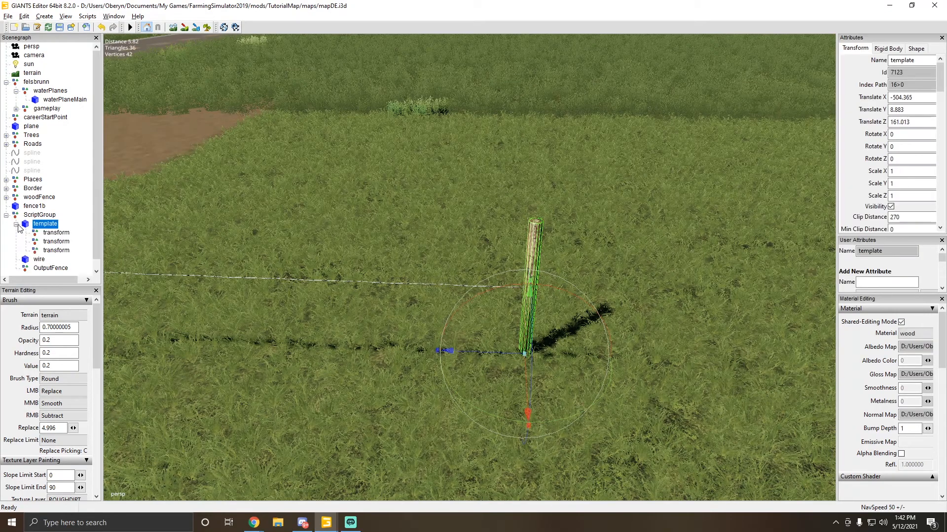
# Step: Collapse the template post and paste the copied post into the OutputFence group
pyautogui.click(17, 225)
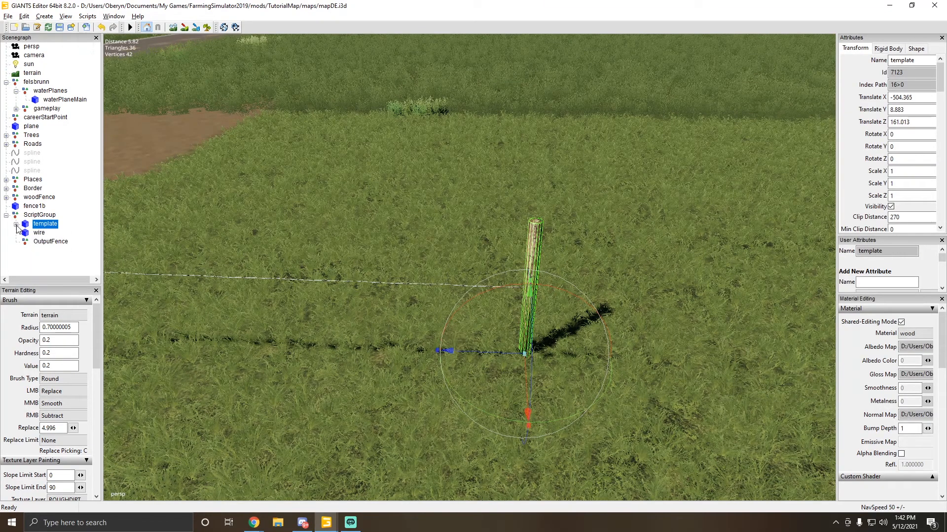
pyautogui.click(51, 241)
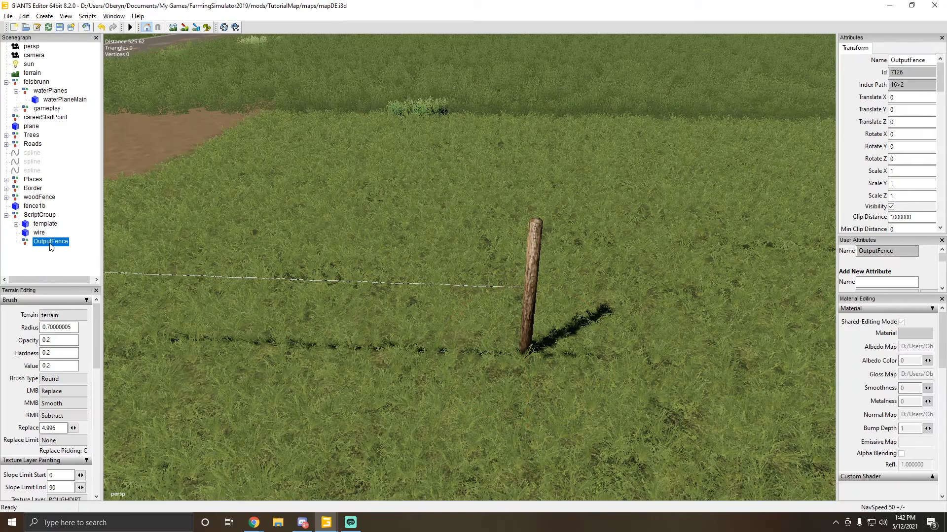
pyautogui.hotkey('ctrl', 'v')
# Step: Place copies of the post along the field edge beside the road with interactive placement
pyautogui.keyDown('alt'); pyautogui.moveTo(368, 236); pyautogui.dragTo(573, 291); pyautogui.keyUp('alt')
pyautogui.scroll(5, 351, 180)
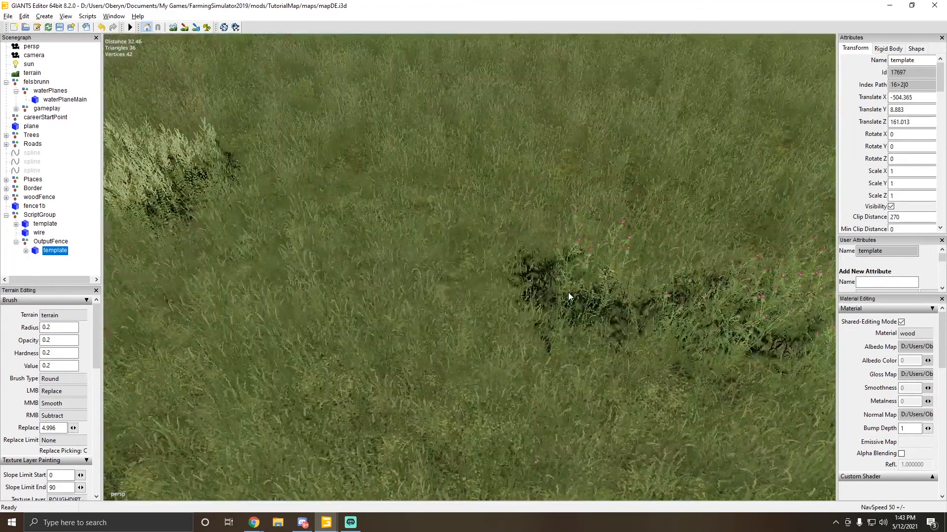
pyautogui.scroll(-5, 572, 292)
pyautogui.keyDown('alt'); pyautogui.moveTo(490, 273); pyautogui.dragTo(457, 256); pyautogui.keyUp('alt')
pyautogui.scroll(2, 490, 253)
pyautogui.scroll(-3, 490, 253)
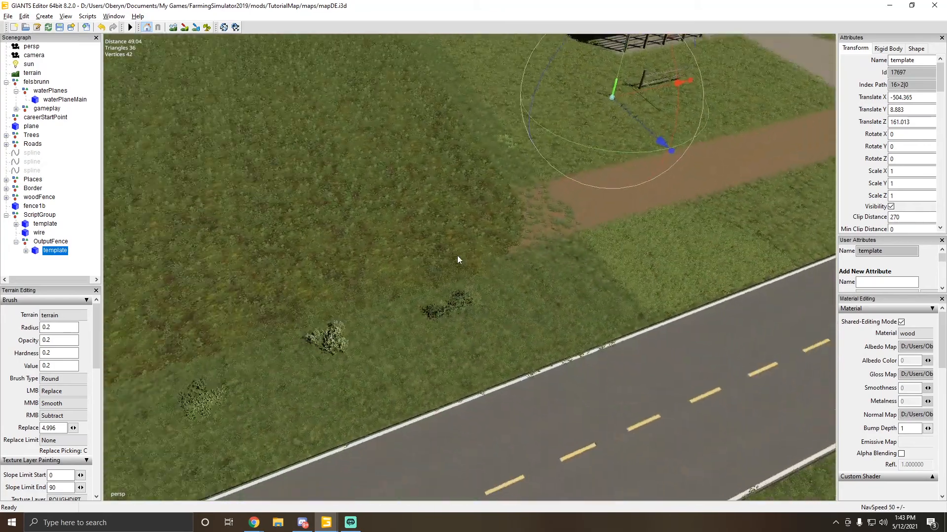
pyautogui.hotkey('ctrl', 'b')
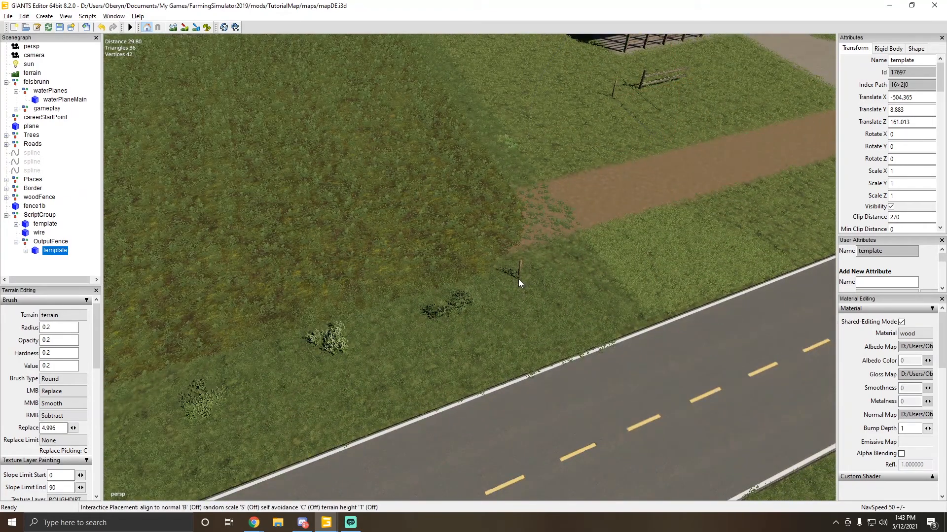
pyautogui.click(524, 282)
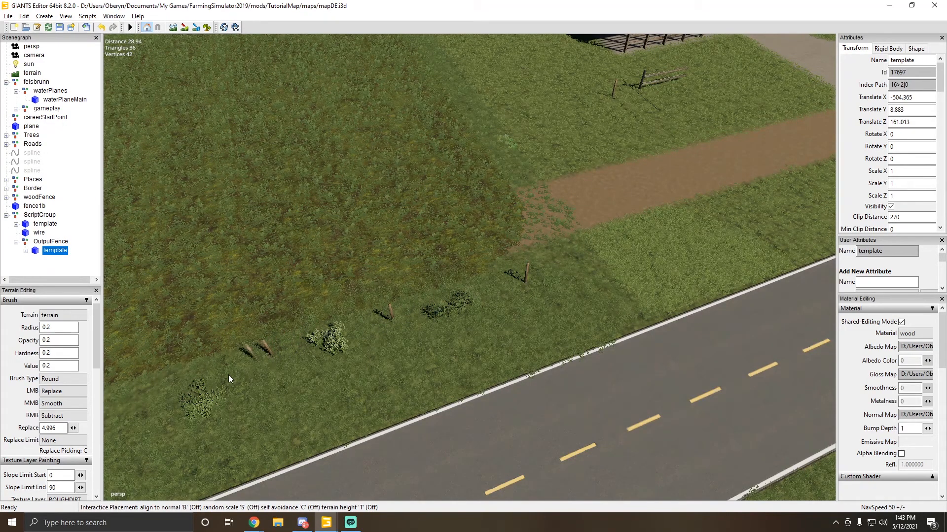
pyautogui.hotkey('ctrl', 'b')
# Step: Continue the row of posts around the corner and back across the field with interactive placement
pyautogui.keyDown('alt'); pyautogui.moveTo(120, 391); pyautogui.dragTo(231, 356); pyautogui.keyUp('alt')
pyautogui.scroll(4, 241, 325)
pyautogui.scroll(-5, 244, 317)
pyautogui.keyDown('alt'); pyautogui.moveTo(244, 317); pyautogui.dragTo(310, 341); pyautogui.keyUp('alt')
pyautogui.hotkey('ctrl', 'b')
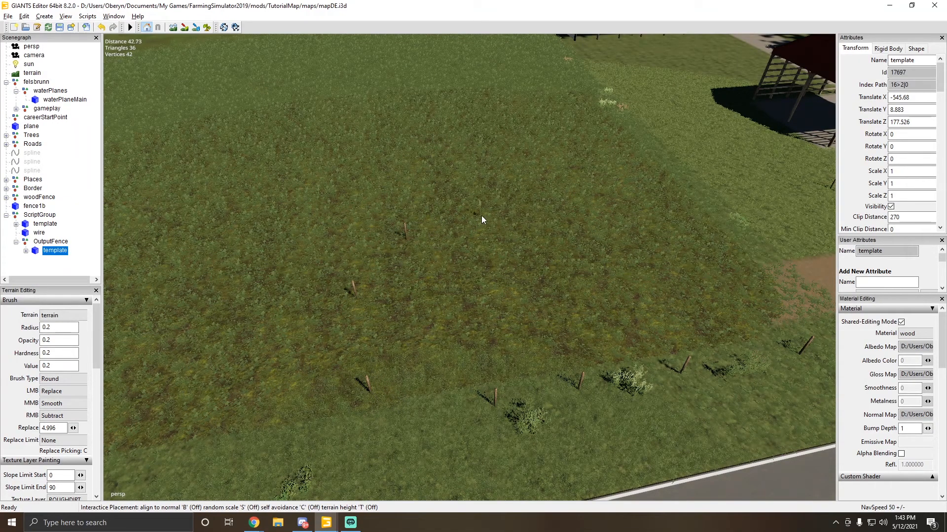
pyautogui.click(587, 236)
# Step: Finish the post line with interactive placement at the end of the dirt track where it meets the field
pyautogui.keyDown('alt'); pyautogui.moveTo(794, 288); pyautogui.dragTo(352, 293); pyautogui.keyUp('alt')
pyautogui.scroll(5, 474, 264)
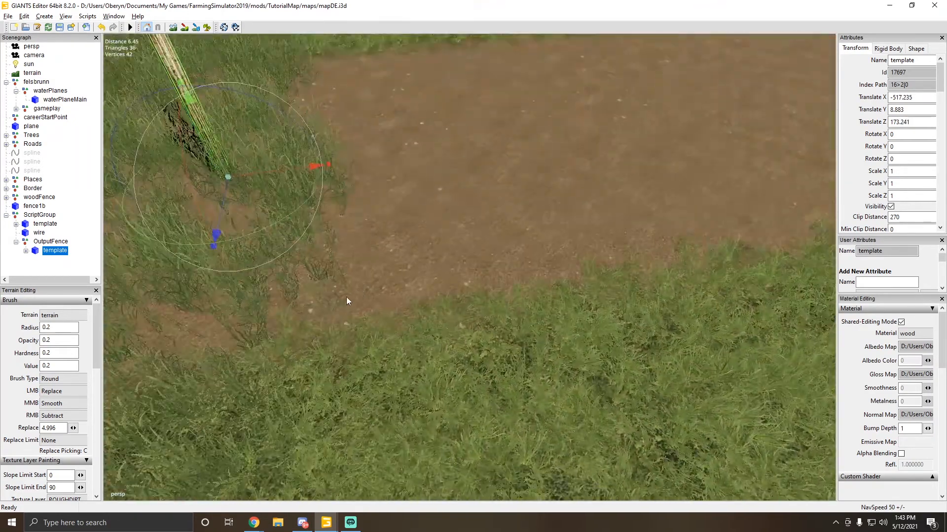
pyautogui.scroll(-5, 353, 298)
pyautogui.hotkey('ctrl', 'b')
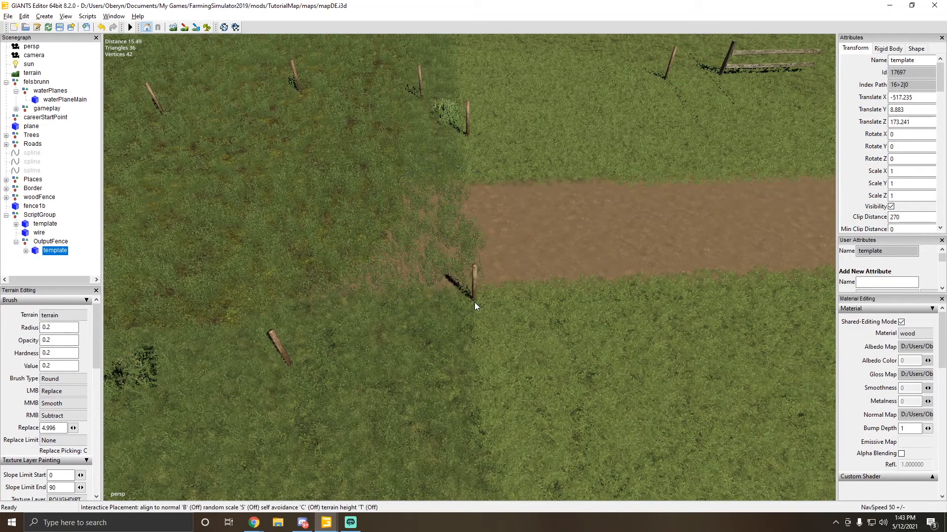
pyautogui.click(478, 307)
pyautogui.scroll(5, 478, 307)
pyautogui.keyDown('alt'); pyautogui.moveTo(478, 306); pyautogui.dragTo(185, 252); pyautogui.keyUp('alt')
pyautogui.scroll(-5, 285, 241)
pyautogui.scroll(5, 286, 240)
pyautogui.scroll(-5, 294, 232)
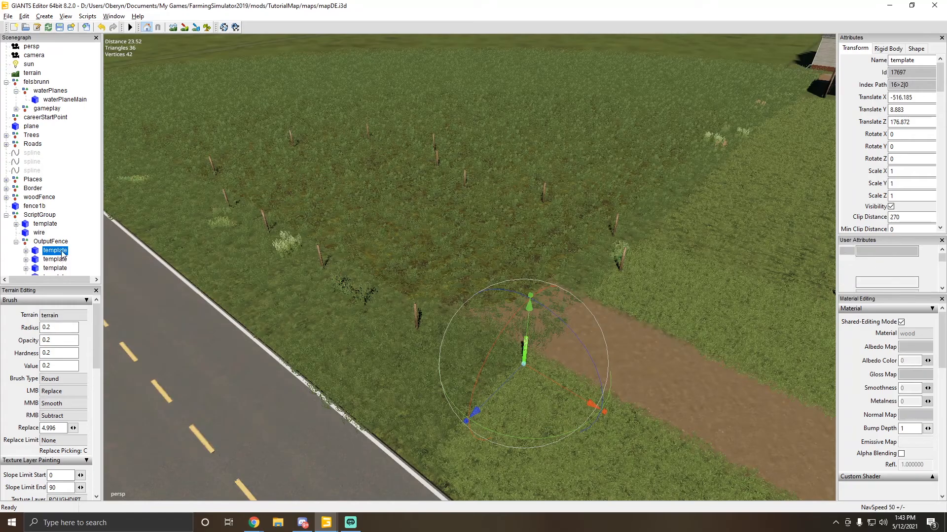
# Step: Bring up the Easy Fence script in the Script Editor and review the variables that need modifying
pyautogui.moveTo(327, 523)
pyautogui.click(387, 470)
pyautogui.moveTo(420, 66); pyautogui.dragTo(449, 35)
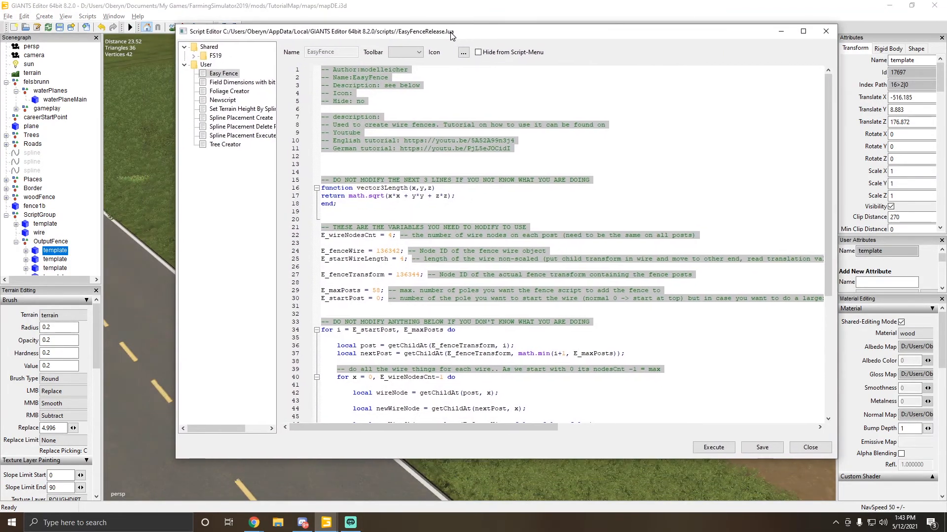
pyautogui.scroll(-1, 423, 235)
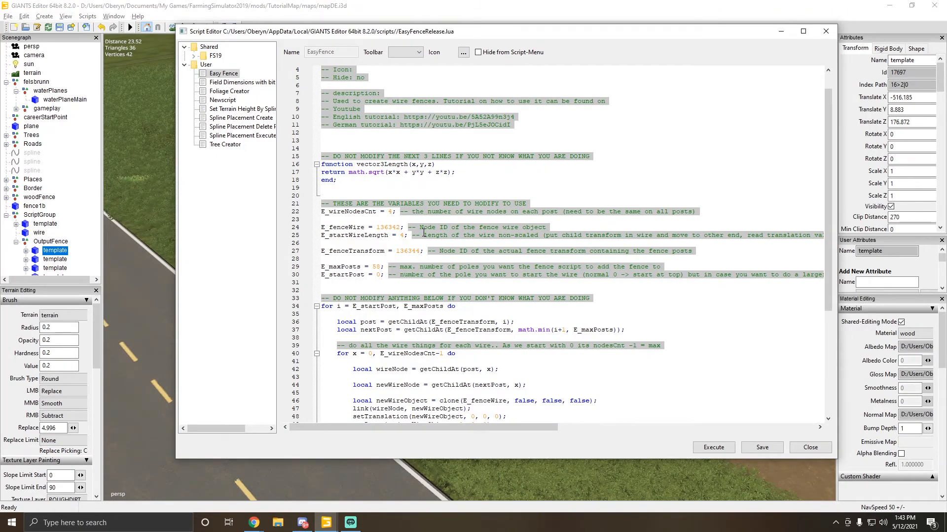
pyautogui.moveTo(382, 275); pyautogui.dragTo(318, 212)
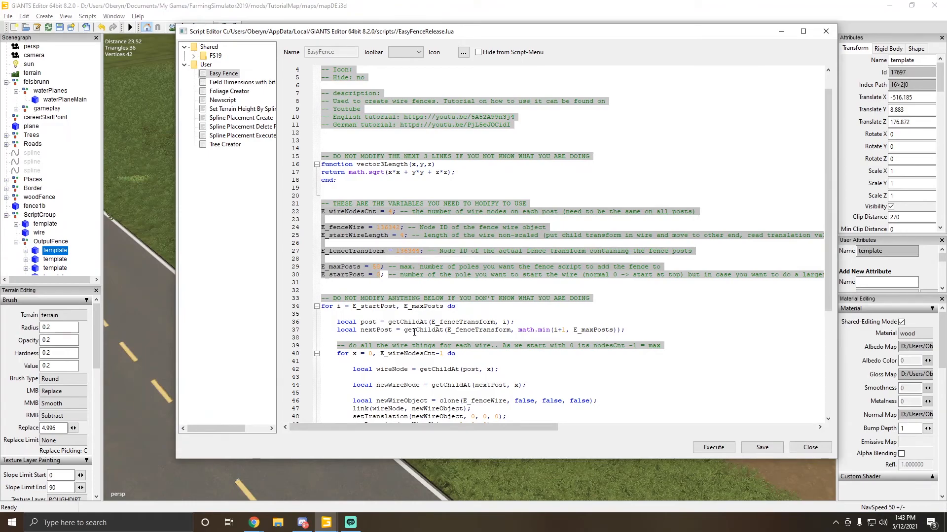
# Step: Check the template post's child transforms and set E_wireNodesCnt to 3 in the script
pyautogui.click(392, 212)
pyautogui.click(159, 248)
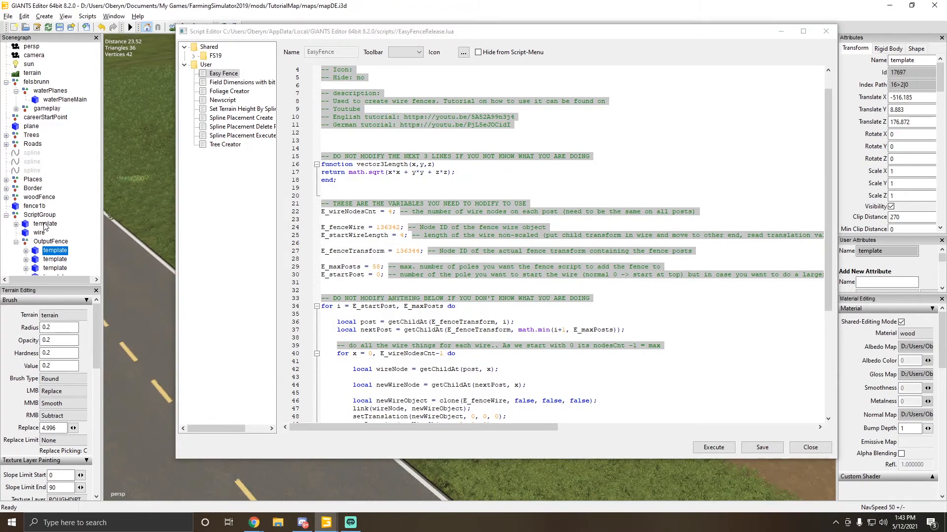
pyautogui.click(16, 224)
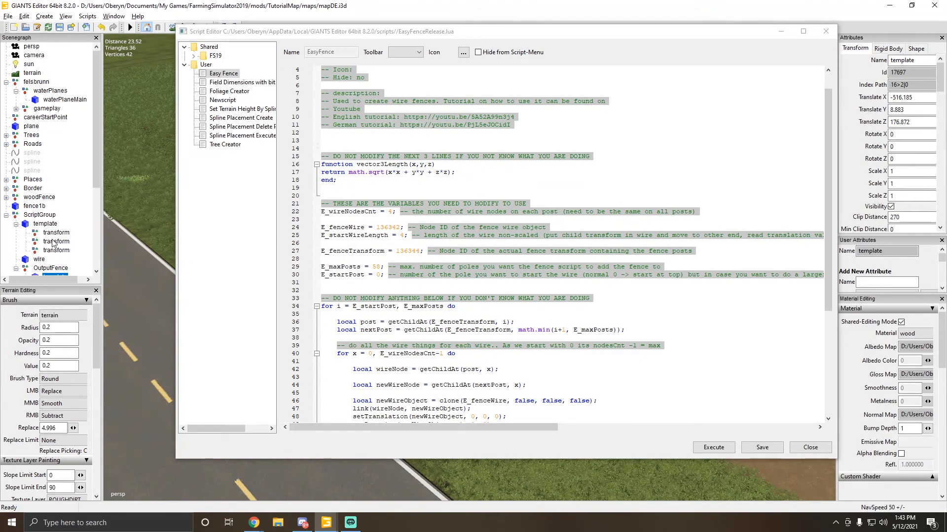
pyautogui.click(393, 218)
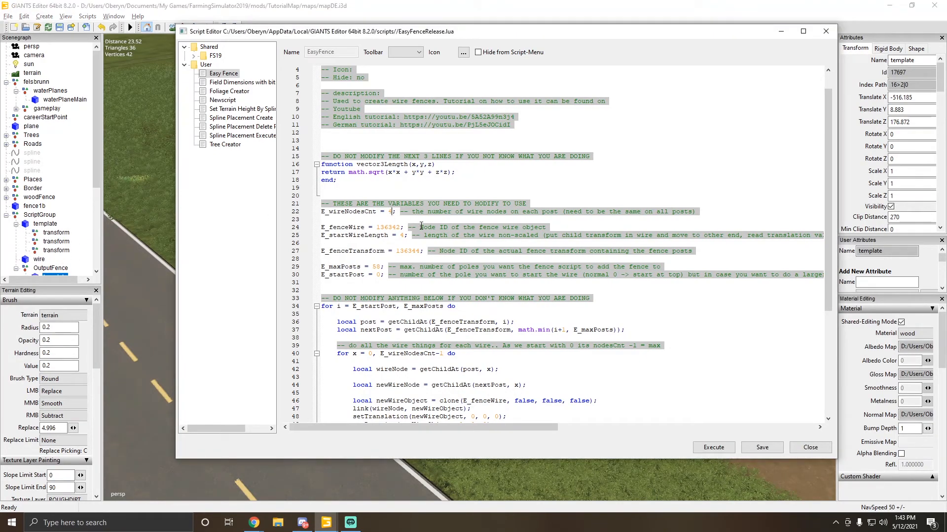
pyautogui.press('BackSpace')
pyautogui.write('3')
# Step: Select the wire under ScriptGroup and move the Script Editor clear of its attributes
pyautogui.click(20, 220)
pyautogui.scroll(-1, 86, 210)
pyautogui.scroll(-1, 86, 210)
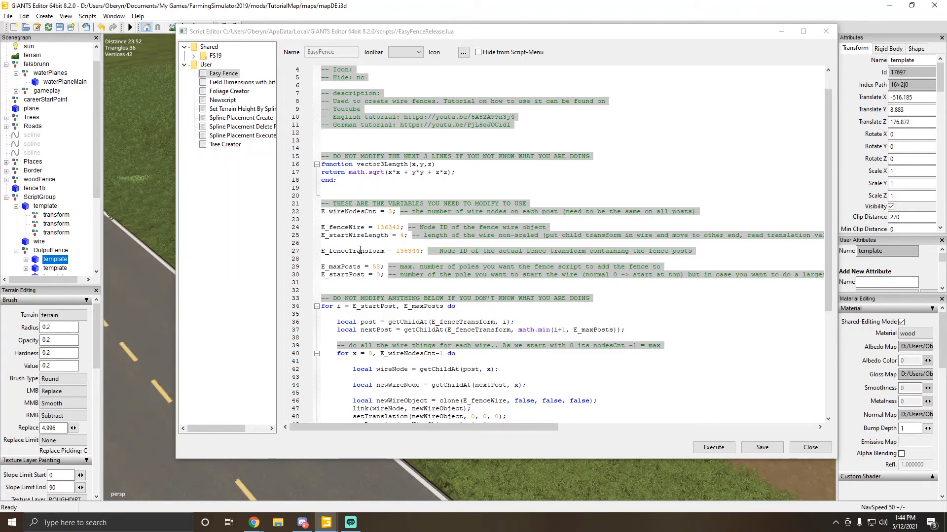
pyautogui.scroll(-1, 49, 248)
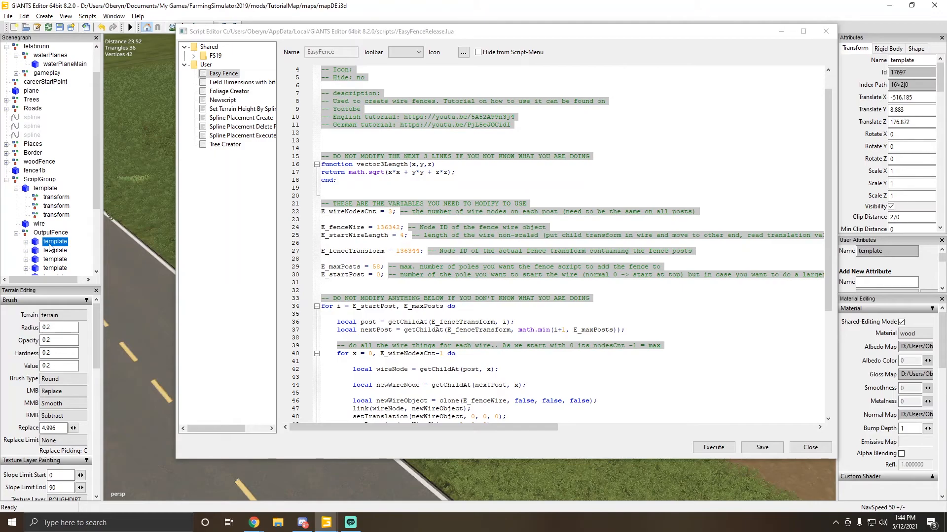
pyautogui.click(384, 228)
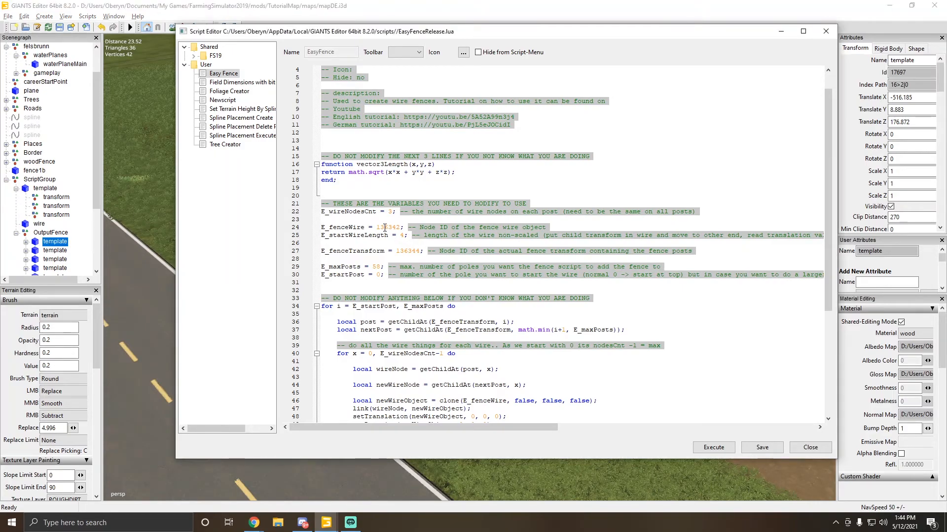
pyautogui.click(47, 228)
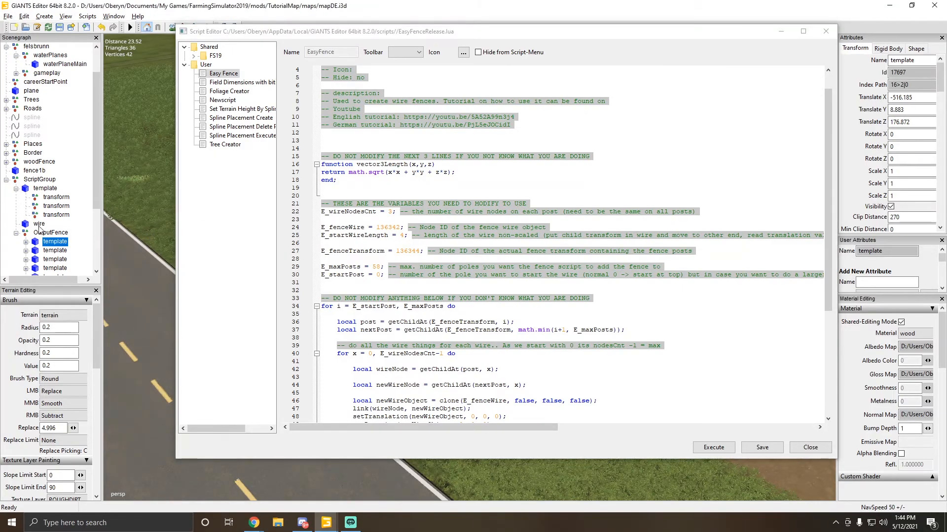
pyautogui.click(39, 224)
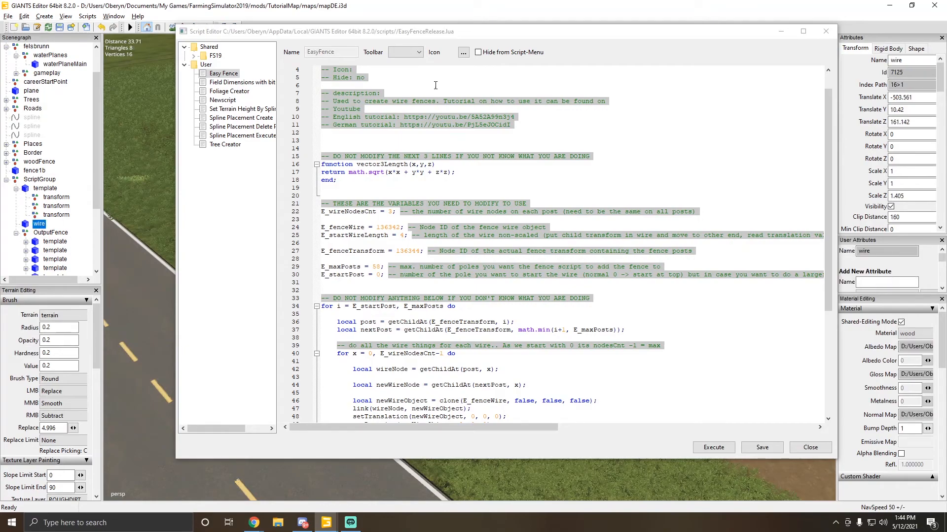
pyautogui.moveTo(501, 33); pyautogui.dragTo(437, 33)
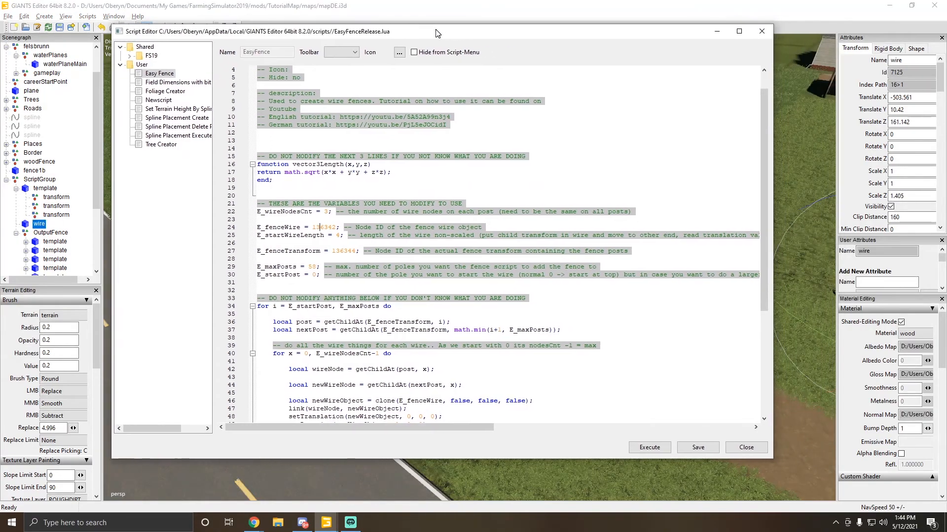
# Step: Copy the wire's node ID and set E_fenceWire to 7125
pyautogui.doubleClick(892, 72)
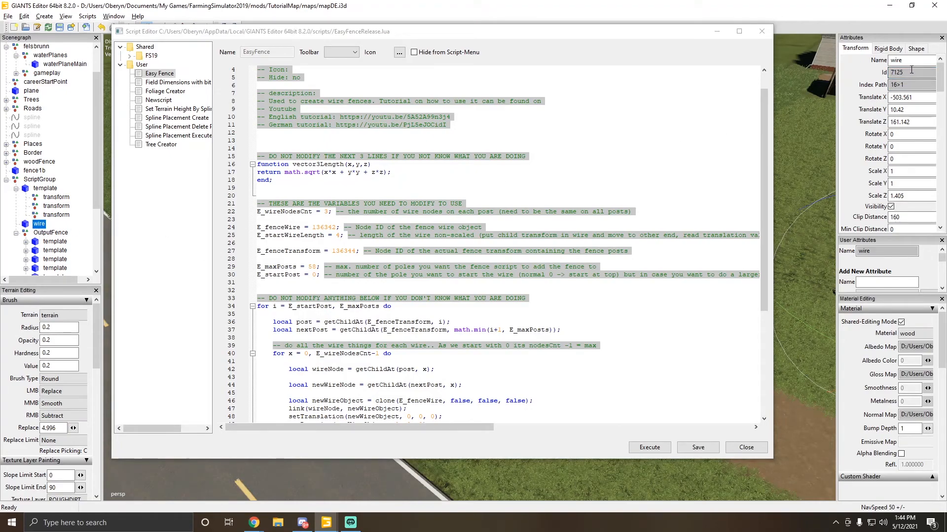
pyautogui.doubleClick(890, 72)
pyautogui.rightClick(903, 73)
pyautogui.click(870, 100)
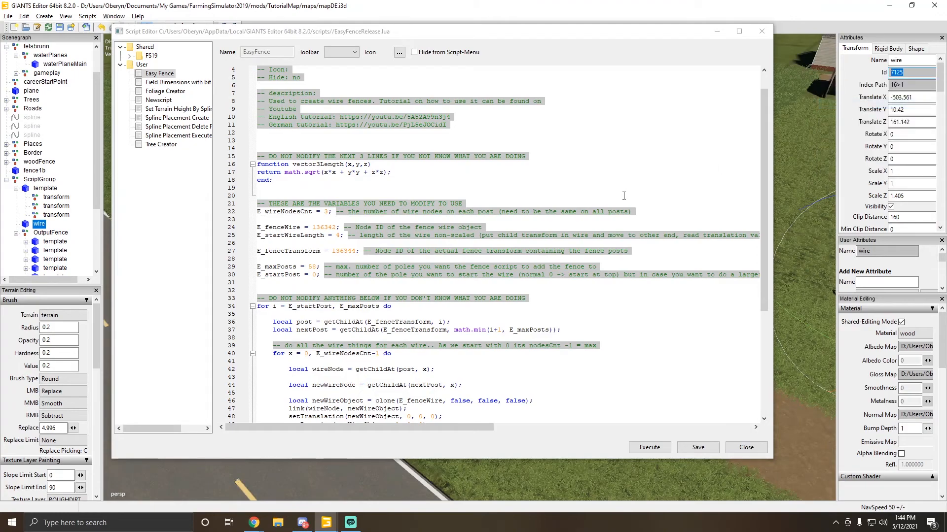
pyautogui.doubleClick(333, 228)
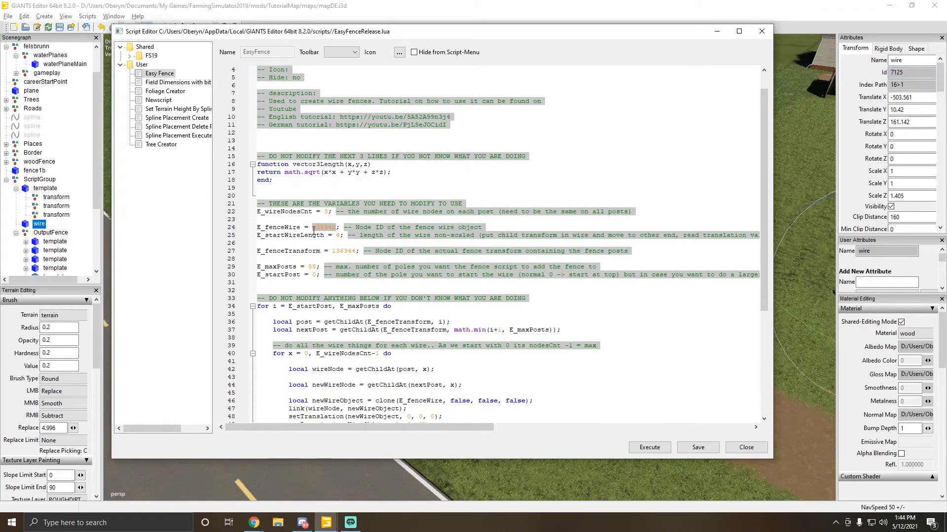
pyautogui.hotkey('ctrl', 'v')
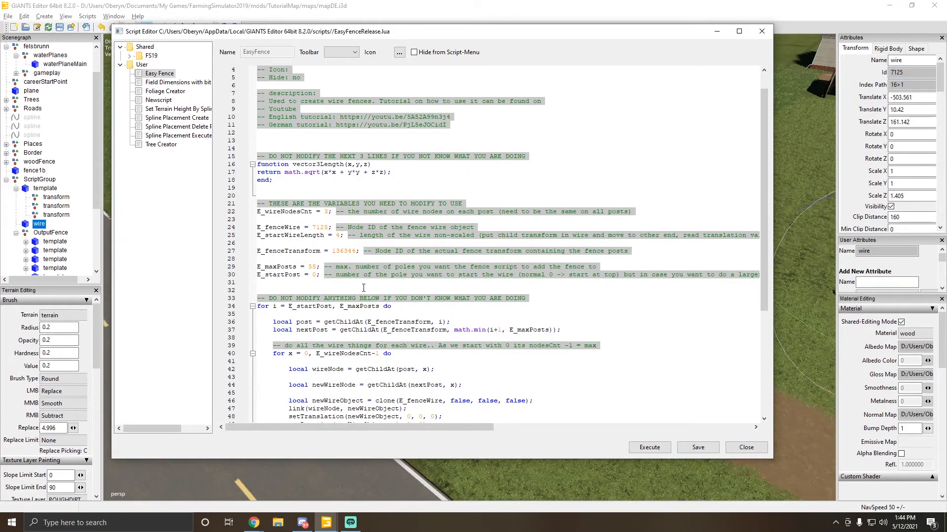
# Step: Copy the node ID of the OutputFence group and set E_fenceTransform to 7126
pyautogui.click(324, 237)
pyautogui.click(97, 226)
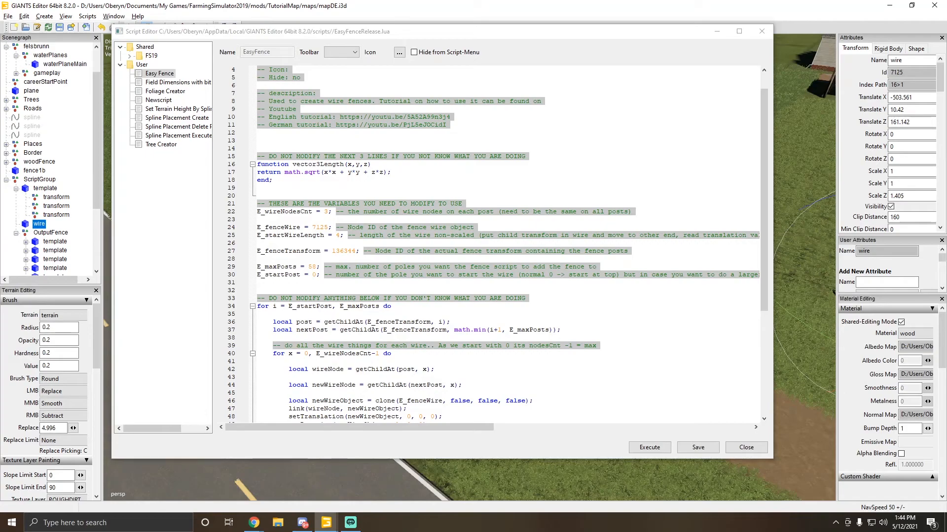
pyautogui.click(51, 232)
pyautogui.doubleClick(895, 72)
pyautogui.rightClick(895, 72)
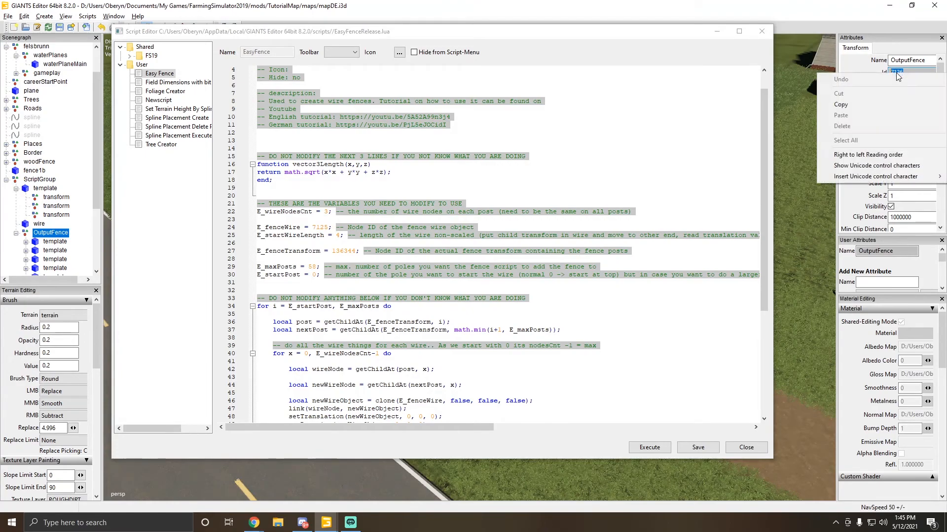
pyautogui.click(838, 105)
pyautogui.doubleClick(345, 251)
pyautogui.hotkey('ctrl', 'v')
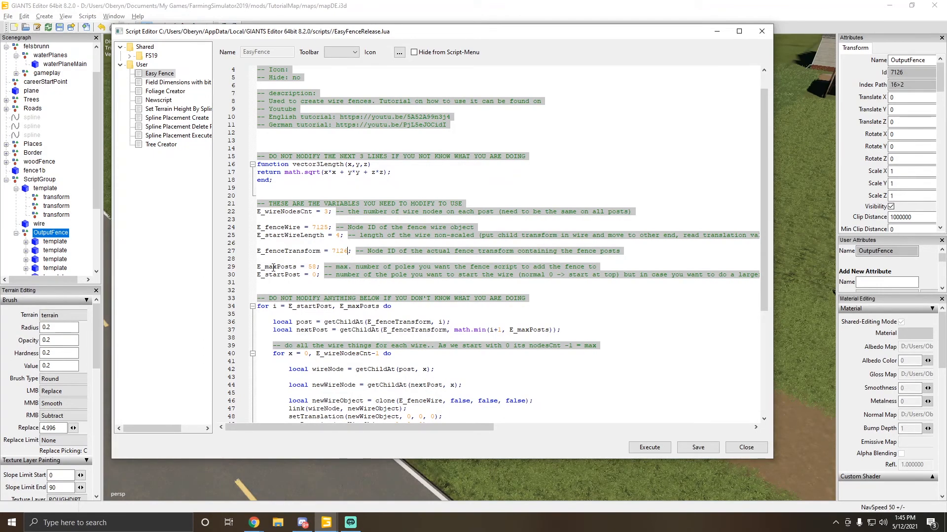
# Step: Check the index path of the last post under OutputFence and set E_startPost to 13
pyautogui.click(98, 200)
pyautogui.moveTo(97, 197); pyautogui.dragTo(100, 256)
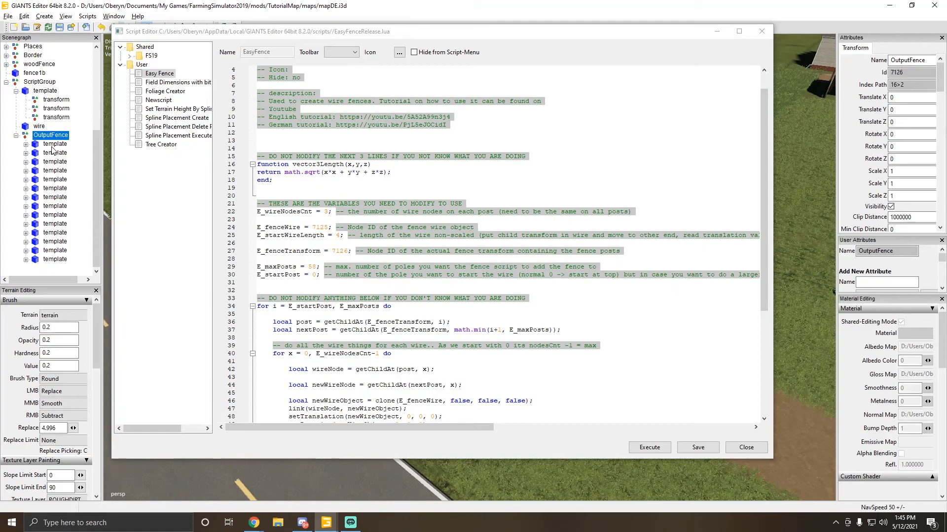
pyautogui.click(55, 259)
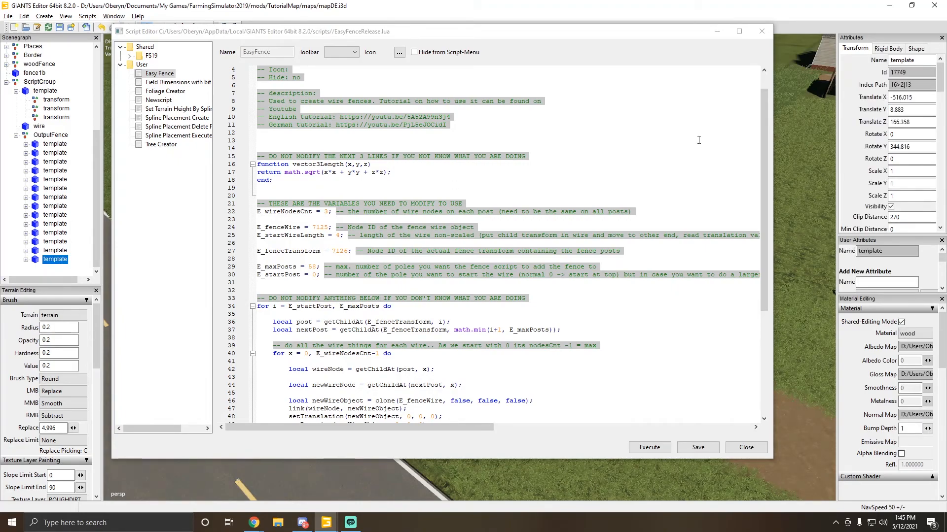
pyautogui.doubleClick(912, 85)
pyautogui.click(321, 278)
pyautogui.press('BackSpace')
pyautogui.write('13')
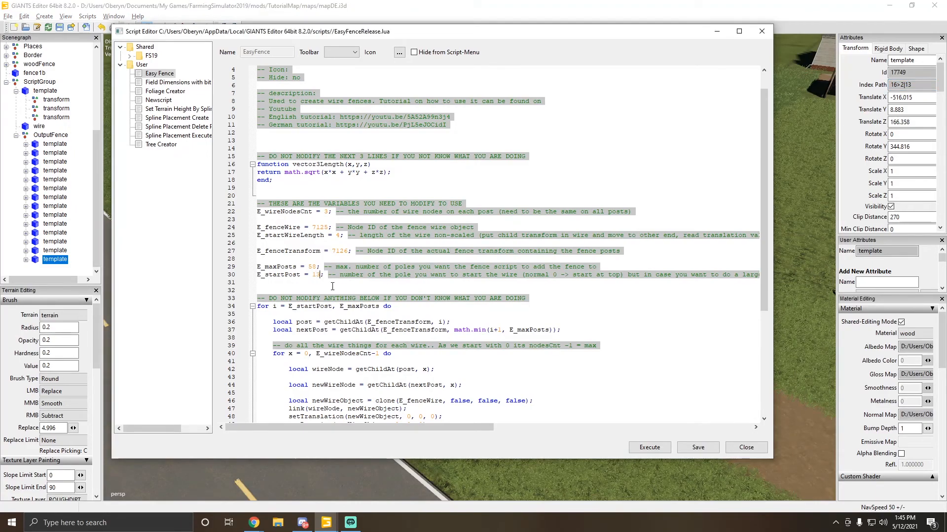
# Step: Clear the scenegraph selection and move the Script Editor aside to view the placed posts
pyautogui.click(80, 152)
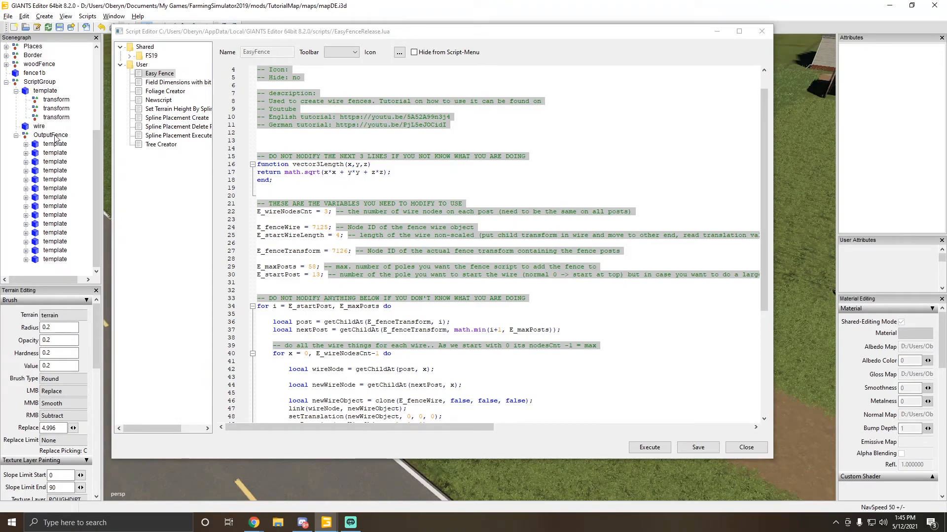
pyautogui.click(329, 212)
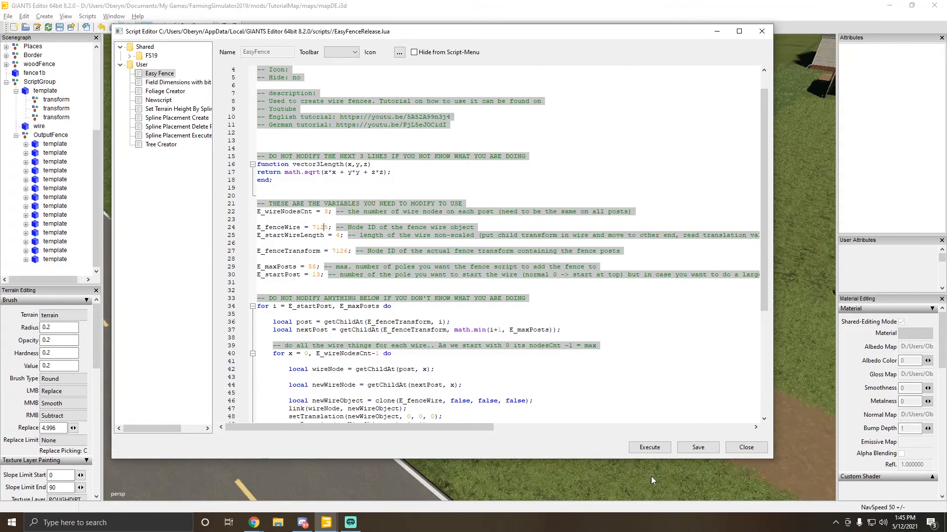
pyautogui.moveTo(501, 36); pyautogui.dragTo(725, 31)
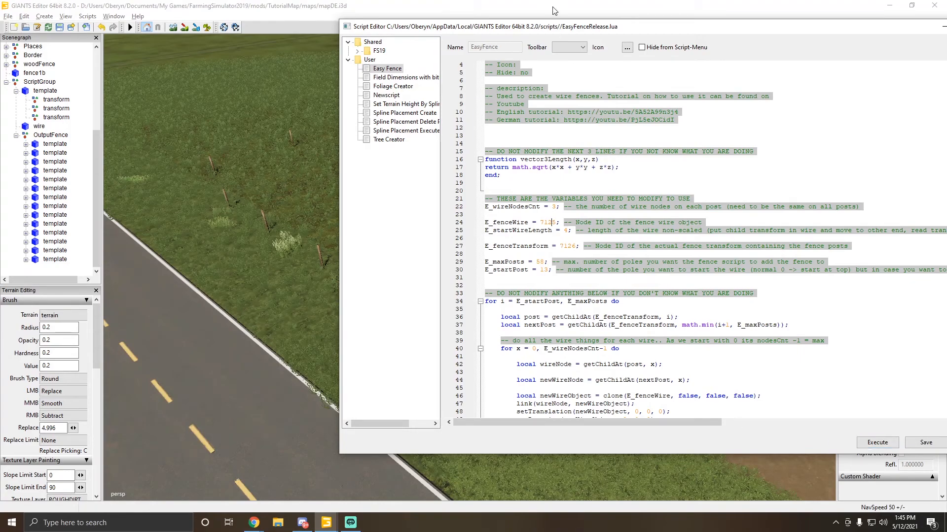
# Step: Set E_startPost to 0 in the Easy Fence script and check the index path of the first post under OutputFence
pyautogui.moveTo(559, 26); pyautogui.dragTo(376, 36)
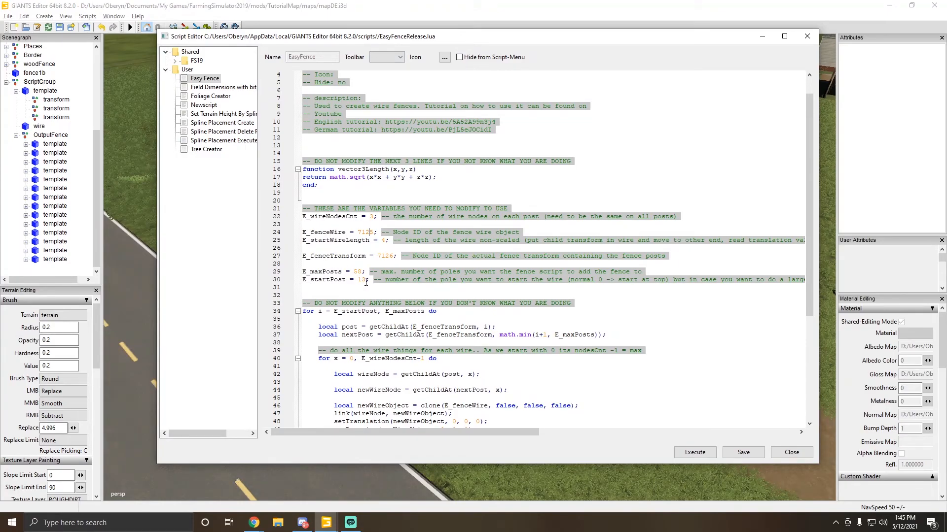
pyautogui.press('BackSpace')
pyautogui.press('BackSpace')
pyautogui.write('0')
pyautogui.click(53, 144)
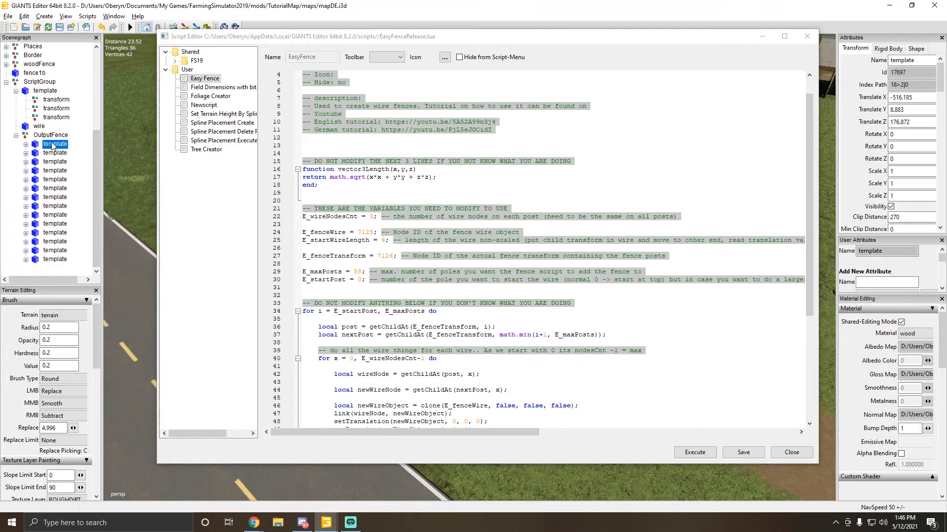
pyautogui.moveTo(452, 42); pyautogui.dragTo(540, 43)
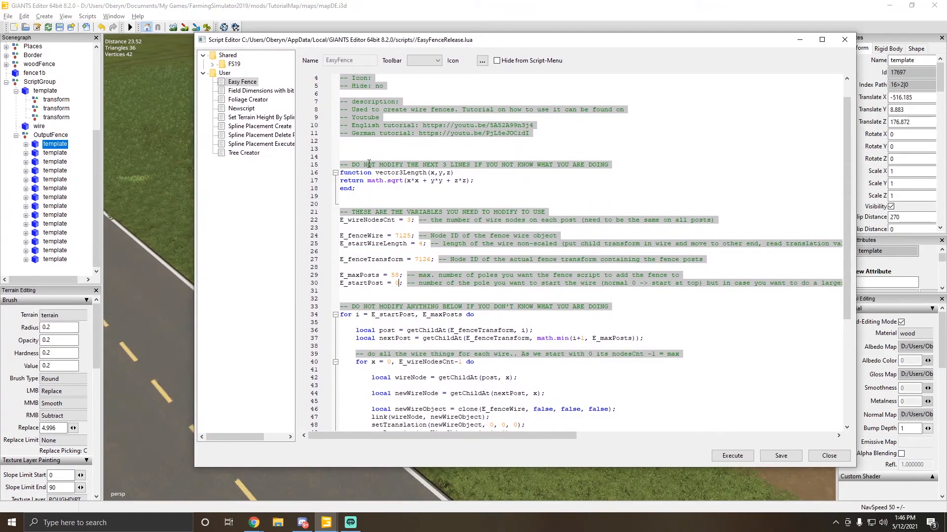
# Step: Check the index path of the last post under OutputFence and set E_maxPosts to 13
pyautogui.click(55, 260)
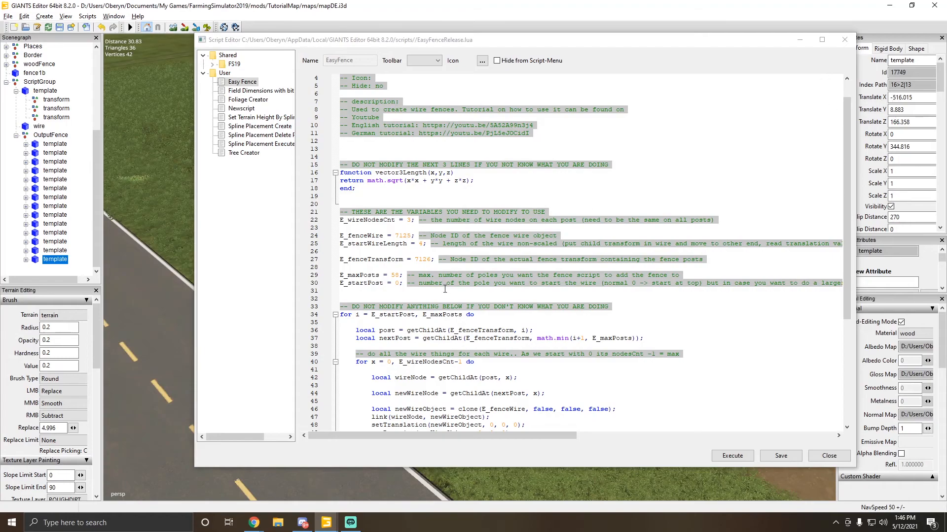
pyautogui.doubleClick(397, 275)
pyautogui.write('13')
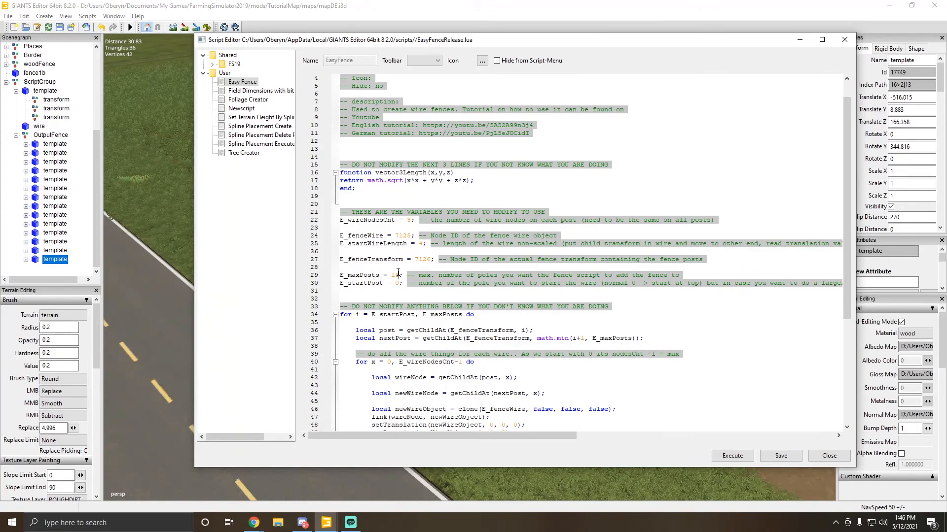
pyautogui.click(728, 456)
pyautogui.doubleClick(397, 276)
# Step: Move the Script Editor aside and save the map
pyautogui.moveTo(298, 37); pyautogui.dragTo(378, 38)
pyautogui.click(7, 16)
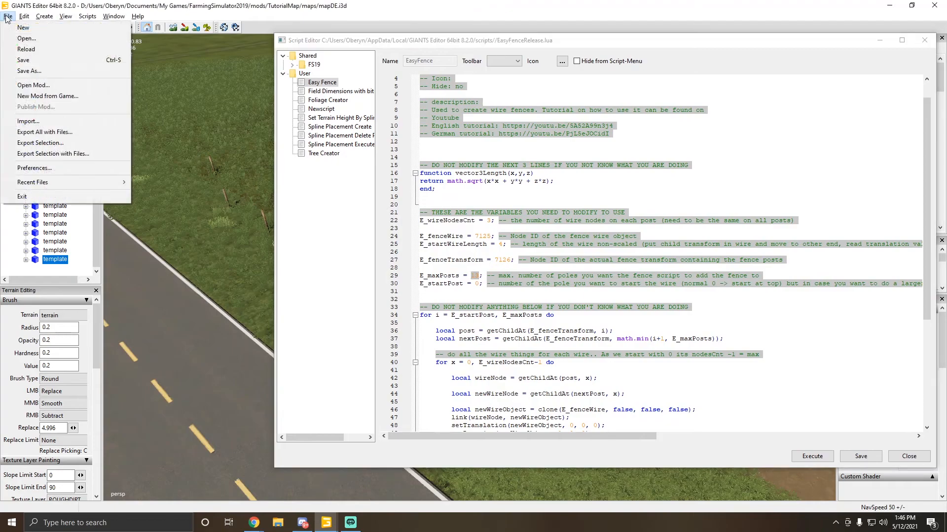
pyautogui.click(22, 60)
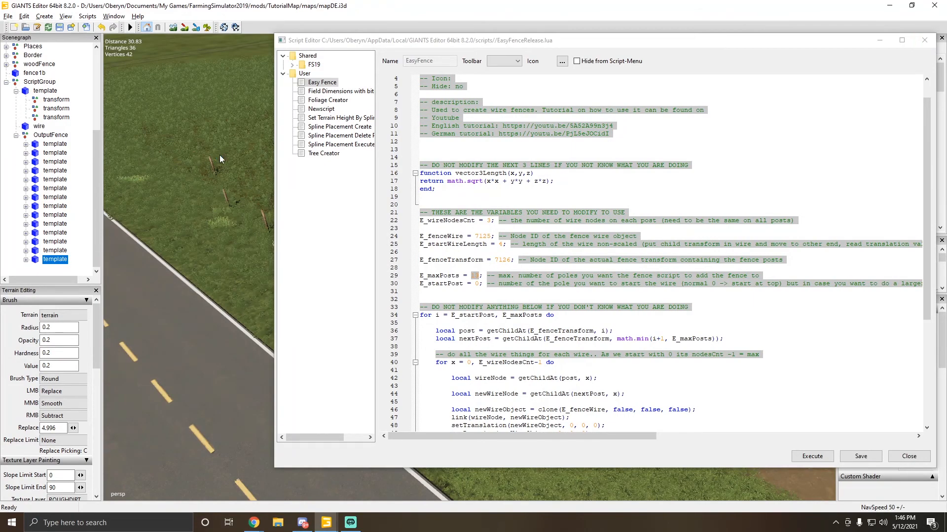
# Step: Execute the Easy Fence script with its code changes saved, and close the Script Editor
pyautogui.moveTo(343, 42); pyautogui.dragTo(279, 44)
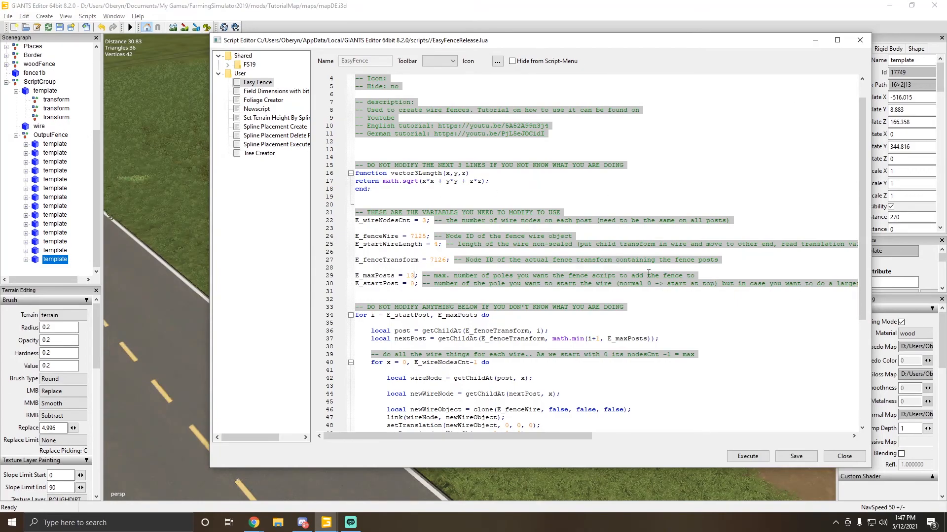
pyautogui.click(747, 456)
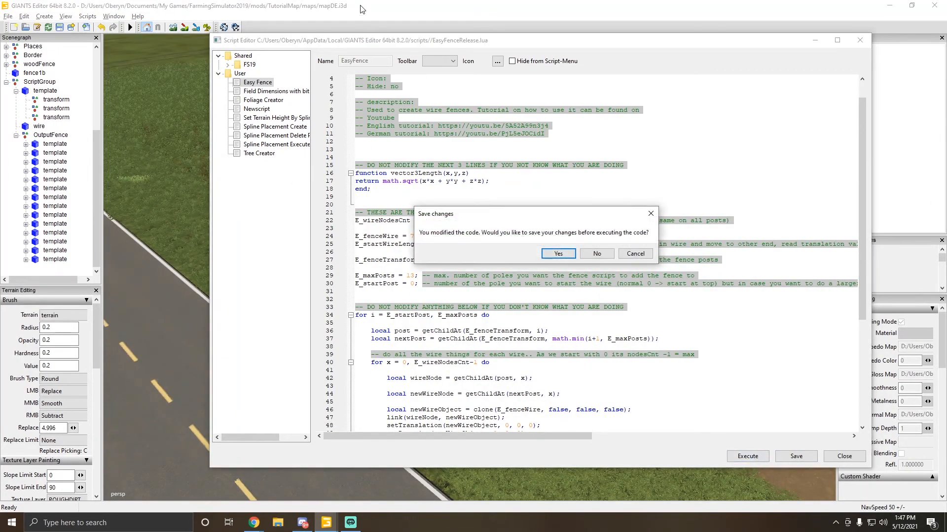
pyautogui.click(559, 254)
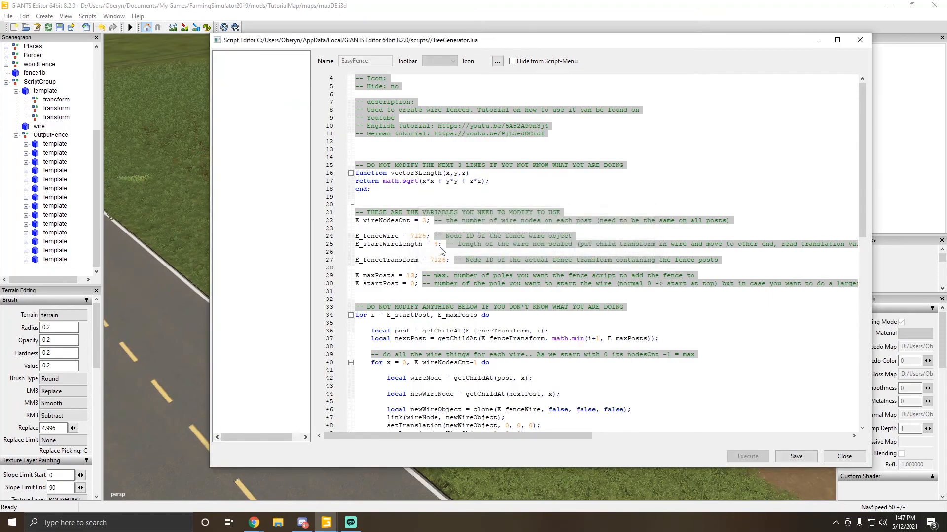
pyautogui.click(348, 21)
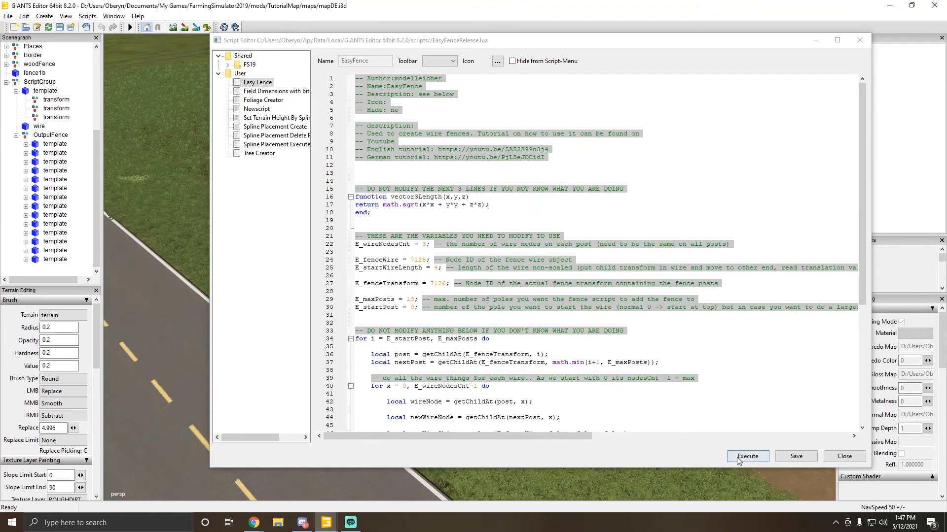
pyautogui.click(329, 42)
pyautogui.moveTo(329, 42); pyautogui.dragTo(359, 75)
pyautogui.click(844, 73)
# Step: Examine the wire strung between the fence posts beside the road from several angles and distances
pyautogui.keyDown('alt'); pyautogui.moveTo(343, 336); pyautogui.dragTo(496, 280); pyautogui.keyUp('alt')
pyautogui.scroll(5, 313, 306)
pyautogui.scroll(5, 299, 251)
pyautogui.scroll(-5, 463, 282)
pyautogui.keyDown('alt'); pyautogui.moveTo(372, 281); pyautogui.dragTo(385, 223); pyautogui.keyUp('alt')
pyautogui.scroll(4, 339, 269)
pyautogui.scroll(3, 387, 220)
pyautogui.keyDown('alt'); pyautogui.moveTo(271, 260); pyautogui.dragTo(158, 297); pyautogui.keyUp('alt')
pyautogui.scroll(-5, 236, 312)
pyautogui.keyDown('alt'); pyautogui.moveTo(236, 312); pyautogui.dragTo(317, 295); pyautogui.keyUp('alt')
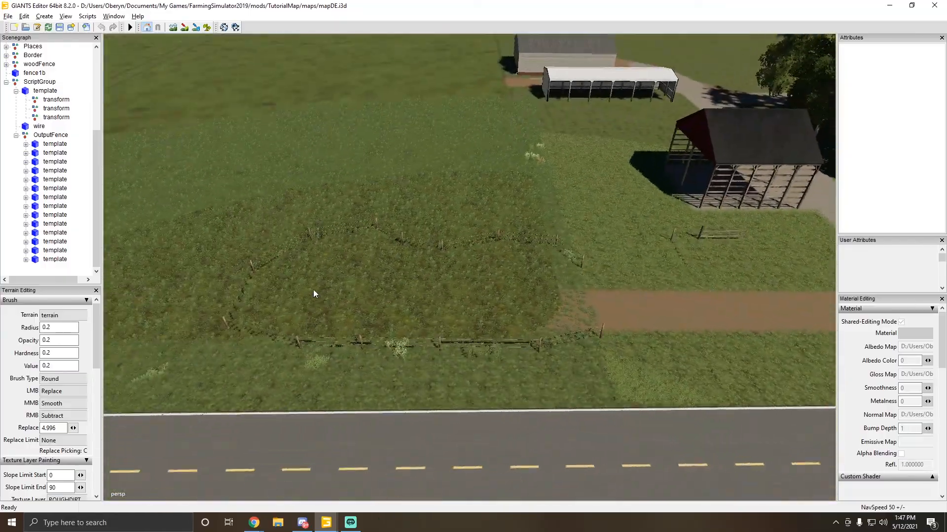
pyautogui.scroll(3, 481, 309)
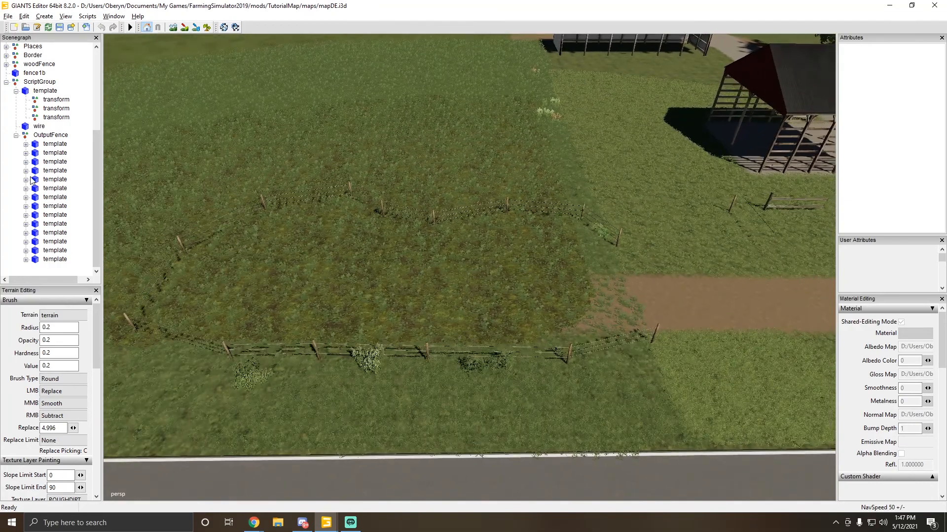
# Step: Select the first post under OutputFence and examine its wires along with the rest of the fence
pyautogui.click(49, 92)
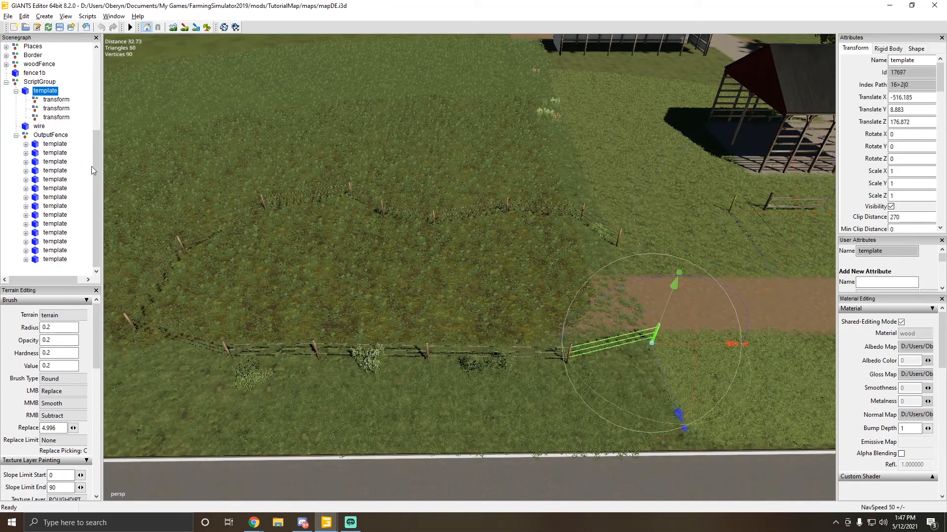
pyautogui.click(69, 144)
pyautogui.scroll(-2, 378, 355)
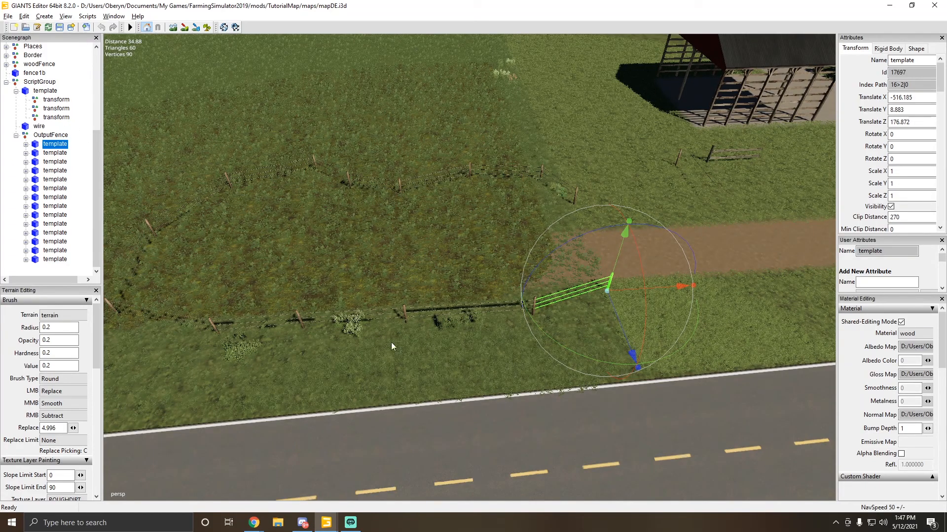
pyautogui.keyDown('alt'); pyautogui.moveTo(362, 345); pyautogui.dragTo(214, 208); pyautogui.keyUp('alt')
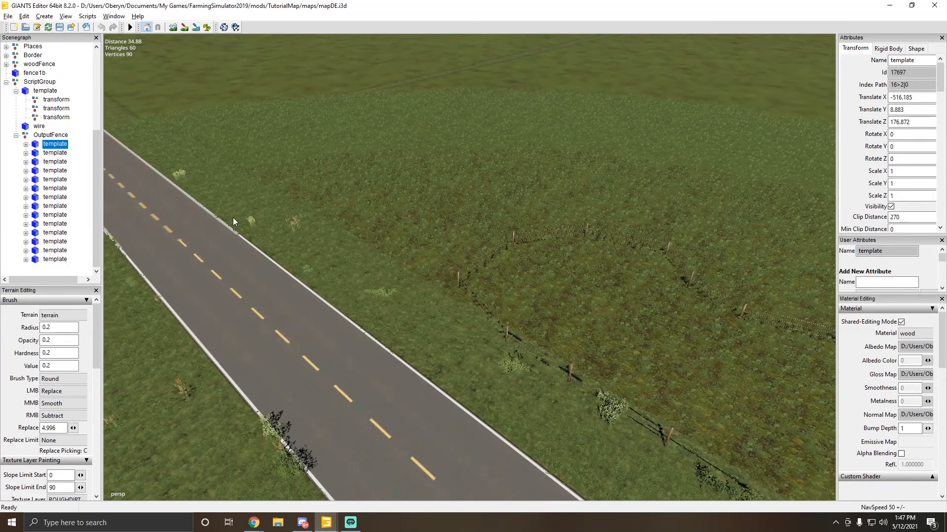
pyautogui.keyDown('alt'); pyautogui.moveTo(587, 125); pyautogui.dragTo(440, 218); pyautogui.keyUp('alt')
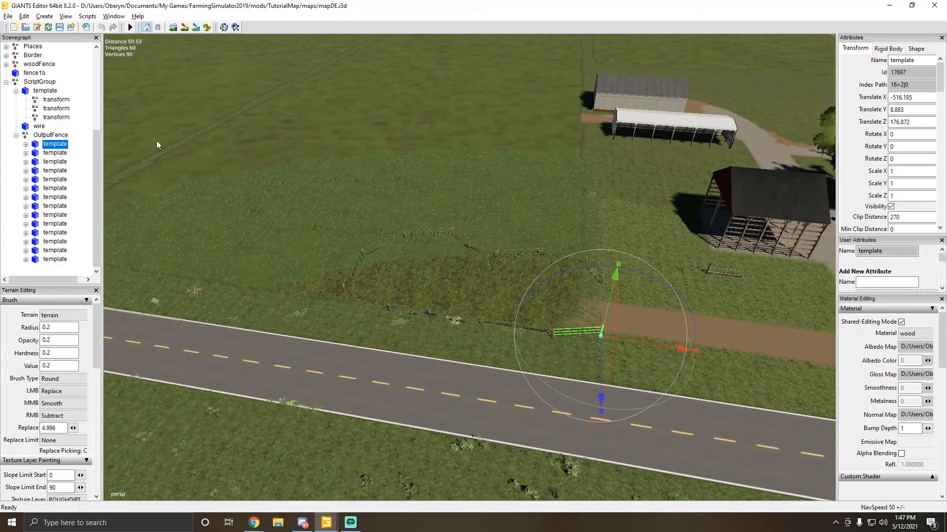
pyautogui.keyDown('alt'); pyautogui.moveTo(415, 167); pyautogui.dragTo(363, 200); pyautogui.keyUp('alt')
pyautogui.keyDown('alt'); pyautogui.moveTo(387, 308); pyautogui.dragTo(384, 214, button='middle'); pyautogui.keyUp('alt')
pyautogui.keyDown('alt'); pyautogui.moveTo(384, 214); pyautogui.dragTo(331, 168); pyautogui.keyUp('alt')
pyautogui.scroll(4, 331, 167)
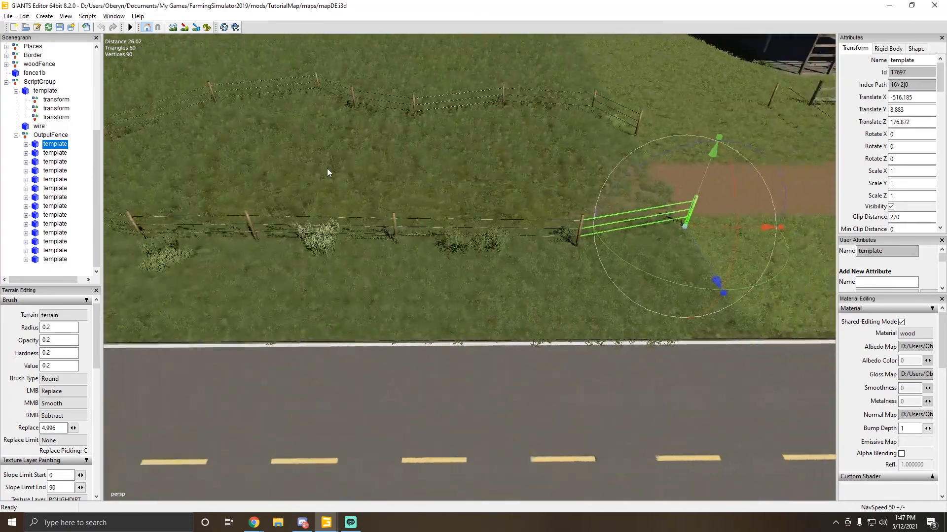
# Step: Delete all the template posts under OutputFence
pyautogui.scroll(-4, 332, 167)
pyautogui.keyDown('shift'); pyautogui.click(54, 259); pyautogui.keyUp('shift')
pyautogui.press('Delete')
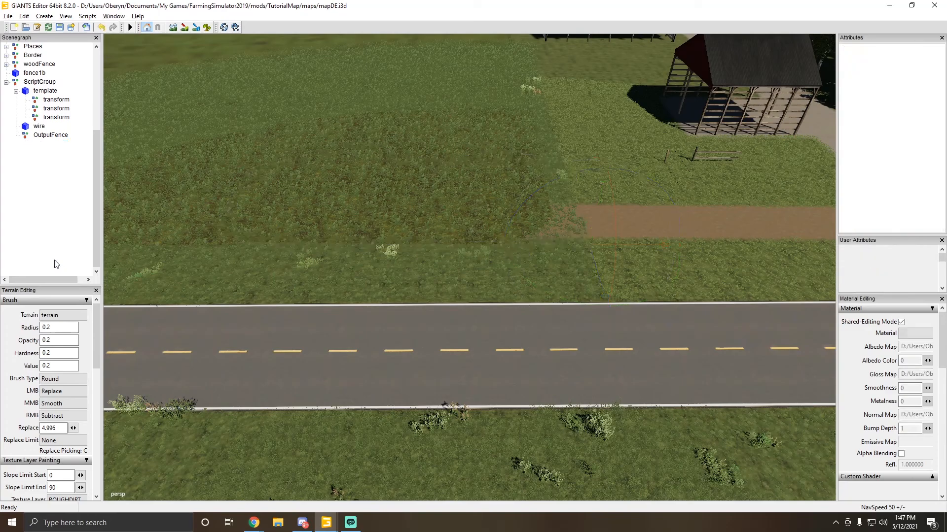
# Step: Paste a copy of the template post under OutputFence and place it on the grass beside the road near the dirt track
pyautogui.click(46, 93)
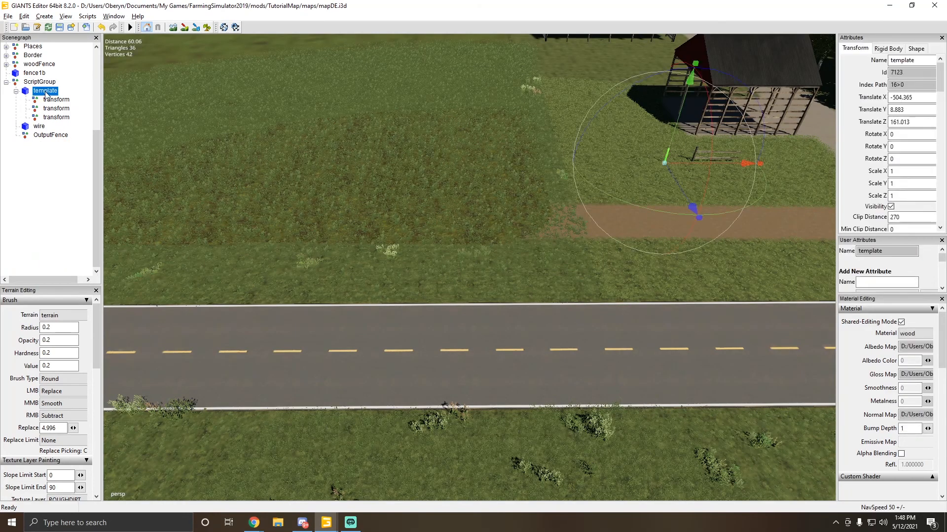
pyautogui.click(50, 135)
pyautogui.hotkey('ctrl', 'v')
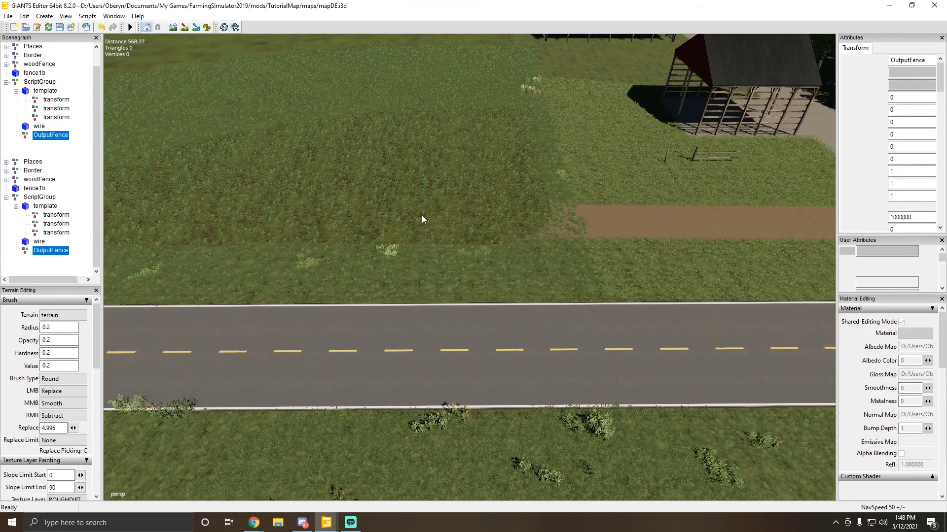
pyautogui.scroll(5, 428, 253)
pyautogui.keyDown('alt'); pyautogui.moveTo(428, 253); pyautogui.dragTo(388, 238); pyautogui.keyUp('alt')
pyautogui.scroll(-3, 387, 238)
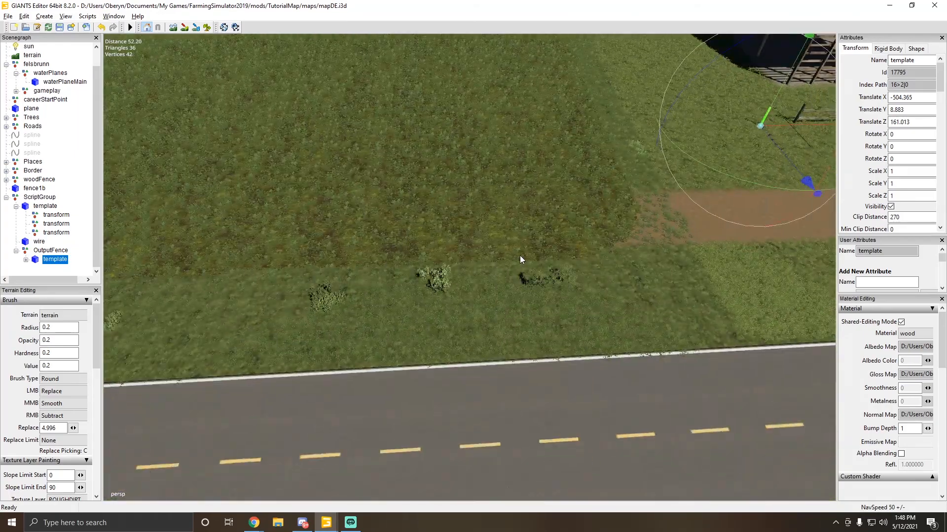
pyautogui.hotkey('ctrl', 'b')
pyautogui.click(573, 277)
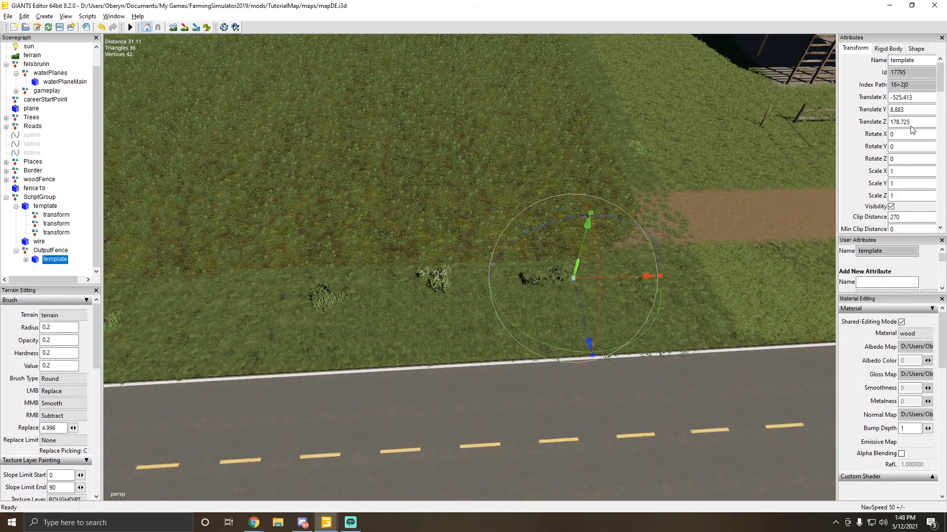
# Step: Use interactive placement to add another post further along the roadside grass
pyautogui.keyDown('alt'); pyautogui.moveTo(612, 247); pyautogui.dragTo(540, 268); pyautogui.keyUp('alt')
pyautogui.hotkey('ctrl', 'b')
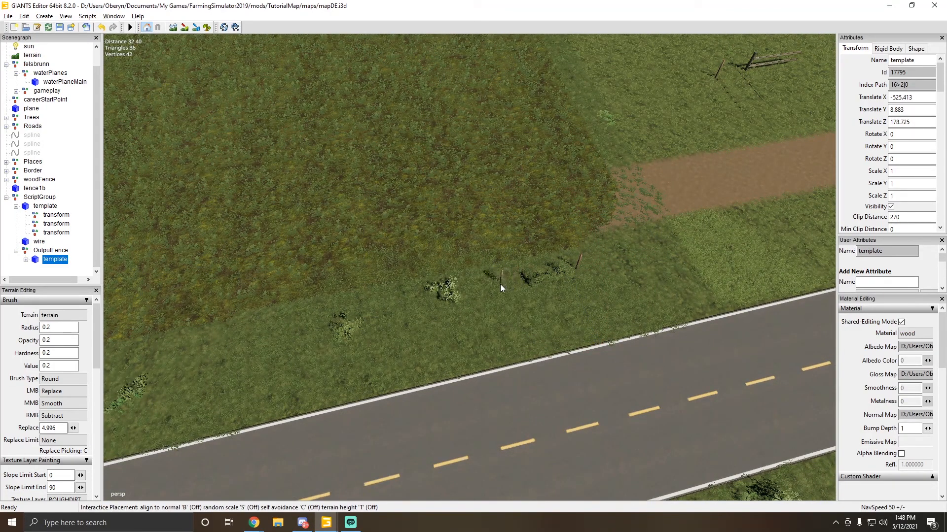
pyautogui.click(480, 288)
pyautogui.click(433, 291)
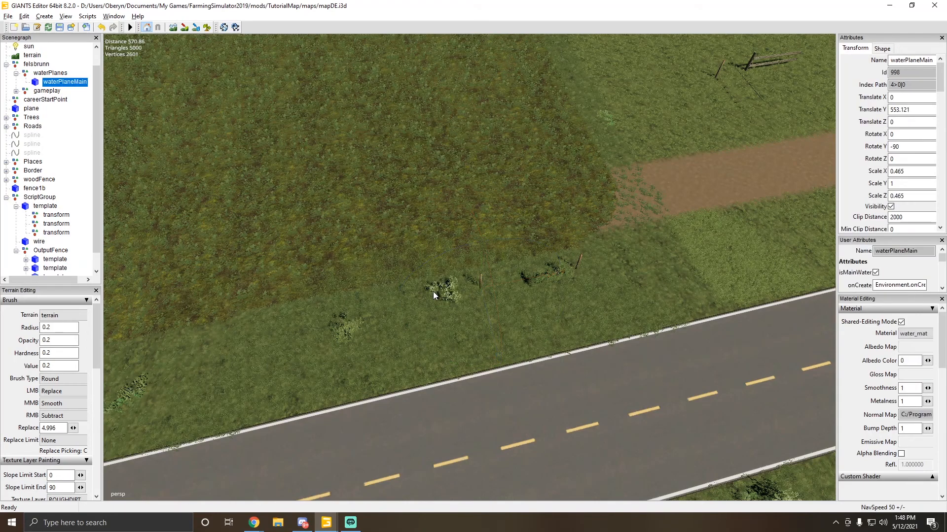
# Step: Select the last post under OutputFence and extend the roadside row from it with interactive placement
pyautogui.scroll(-1, 80, 248)
pyautogui.click(66, 253)
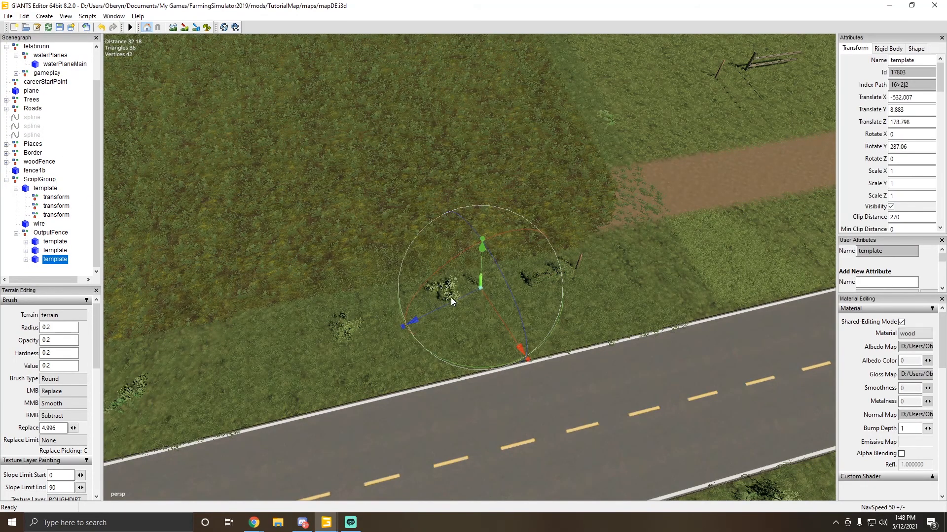
pyautogui.hotkey('ctrl', 'b')
pyautogui.click(386, 309)
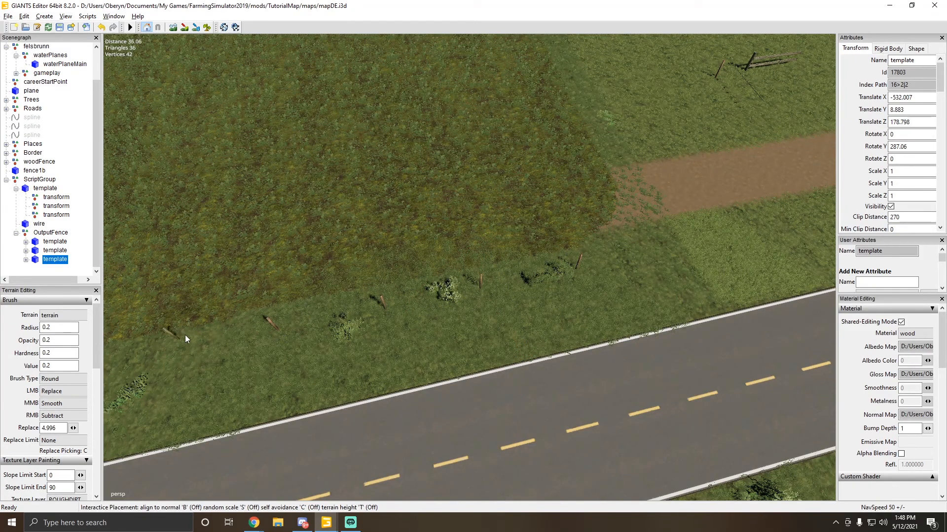
pyautogui.click(175, 353)
pyautogui.keyDown('alt'); pyautogui.moveTo(320, 339); pyautogui.dragTo(355, 306); pyautogui.keyUp('alt')
# Step: Select the newest posts under OutputFence and enlarge the Scenegraph so the whole list of posts shows
pyautogui.click(55, 268)
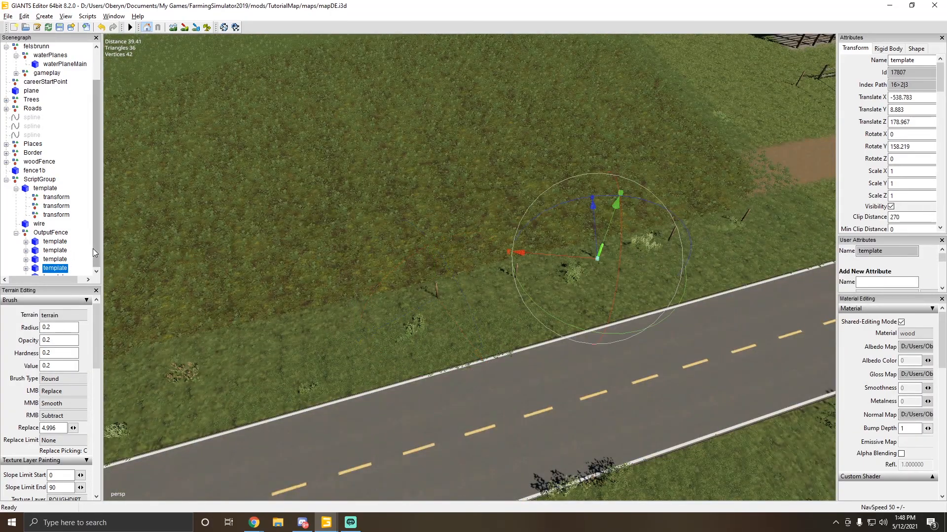
pyautogui.press('Down')
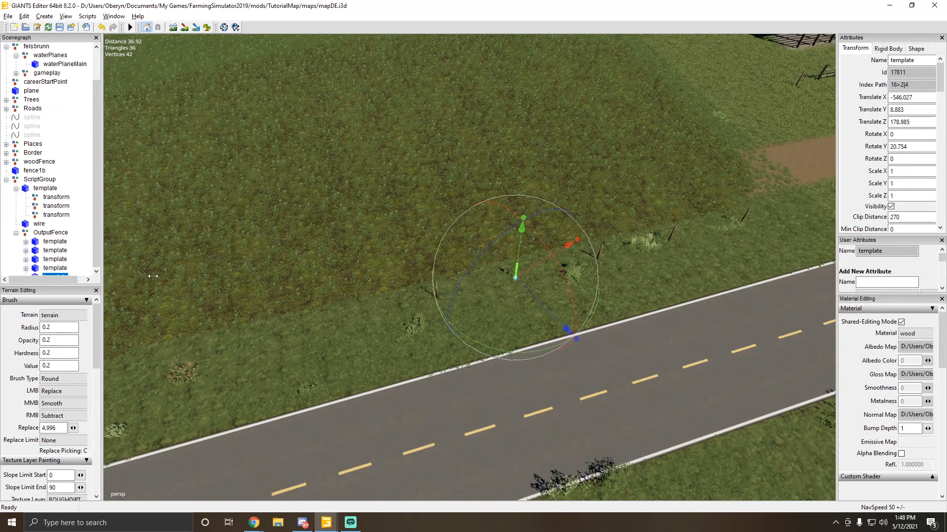
pyautogui.moveTo(102, 276); pyautogui.dragTo(152, 276)
pyautogui.scroll(1, 82, 266)
pyautogui.click(49, 252)
pyautogui.scroll(-1, 57, 260)
pyautogui.moveTo(61, 285); pyautogui.dragTo(61, 321)
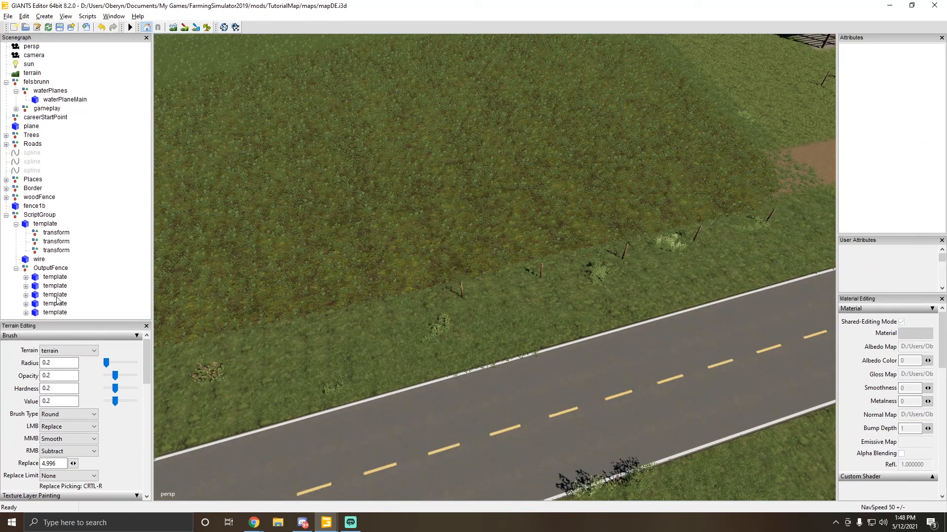
# Step: Compare the first three posts under OutputFence with their positions in the roadside row
pyautogui.click(56, 279)
pyautogui.click(58, 287)
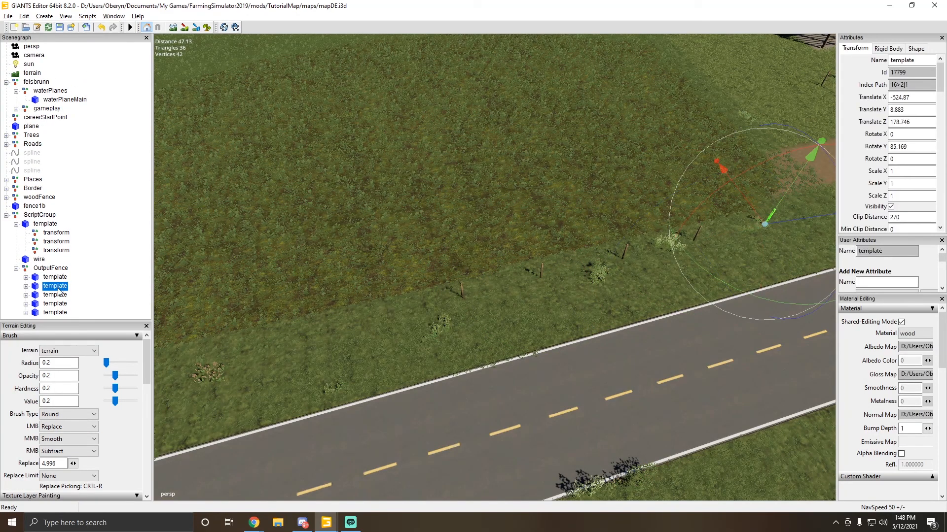
pyautogui.click(58, 294)
pyautogui.click(59, 287)
pyautogui.click(59, 278)
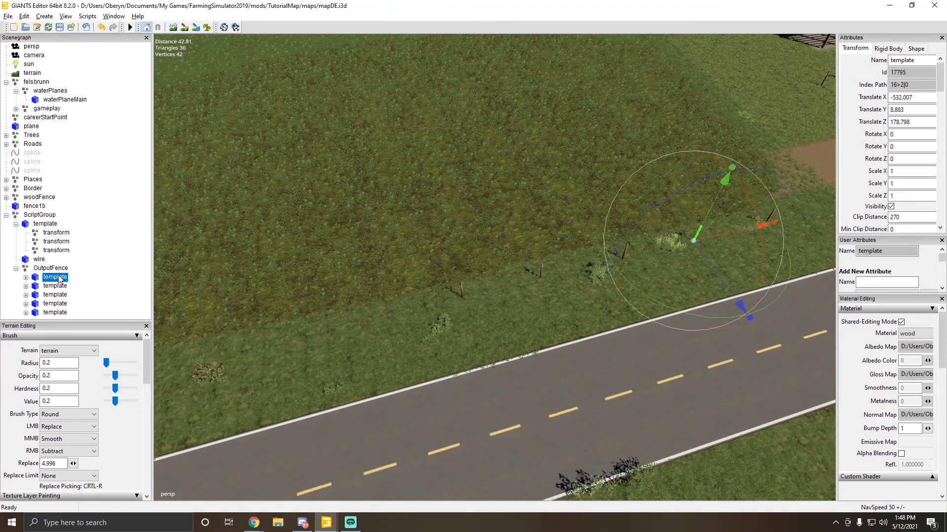
pyautogui.click(59, 287)
pyautogui.click(59, 279)
pyautogui.click(59, 287)
# Step: Go through all five posts under OutputFence to check their list order against their placement along the road
pyautogui.keyDown('alt'); pyautogui.moveTo(675, 261); pyautogui.dragTo(311, 271); pyautogui.keyUp('alt')
pyautogui.scroll(3, 404, 285)
pyautogui.click(58, 278)
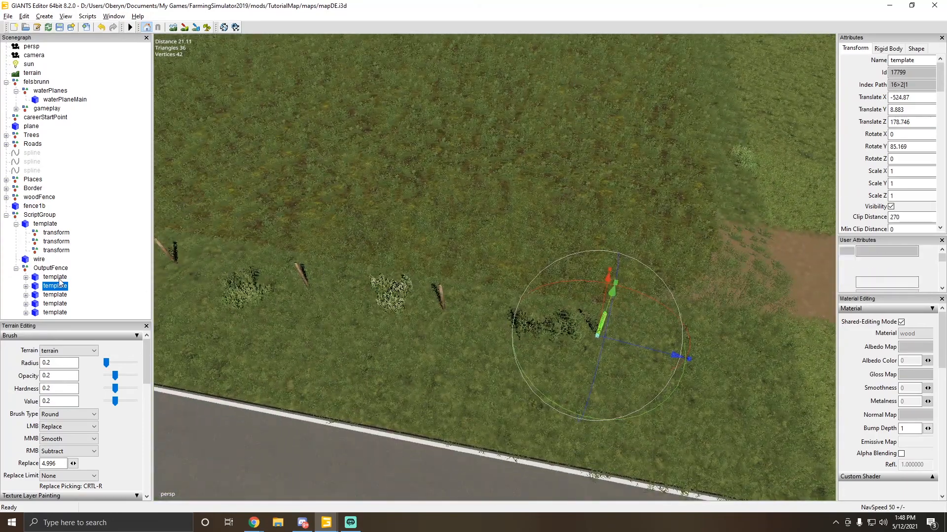
pyautogui.click(60, 287)
pyautogui.click(60, 279)
pyautogui.click(62, 287)
pyautogui.click(62, 296)
pyautogui.click(61, 304)
pyautogui.keyDown('alt'); pyautogui.moveTo(398, 347); pyautogui.dragTo(265, 320); pyautogui.keyUp('alt')
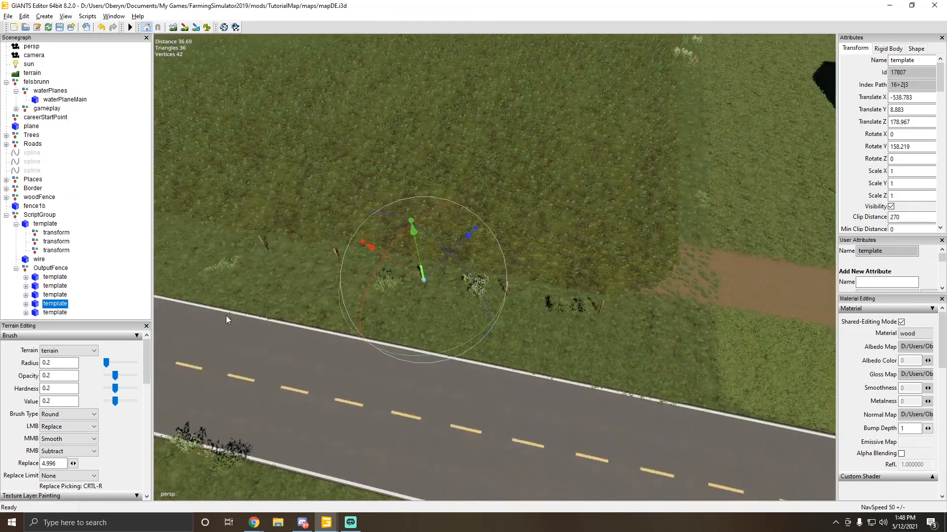
pyautogui.click(59, 313)
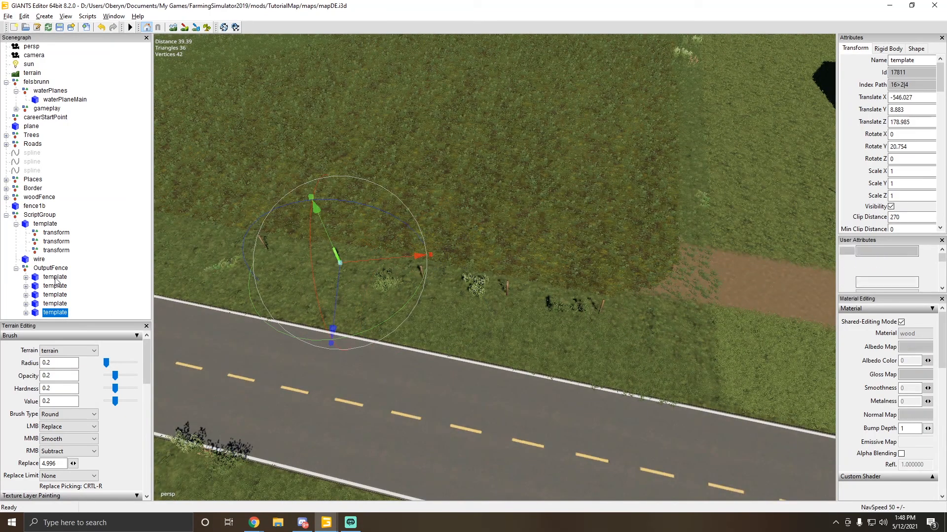
# Step: Delete all five fence posts under OutputFence and select the ScriptGroup
pyautogui.click(55, 278)
pyautogui.keyDown('shift'); pyautogui.click(56, 313); pyautogui.keyUp('shift')
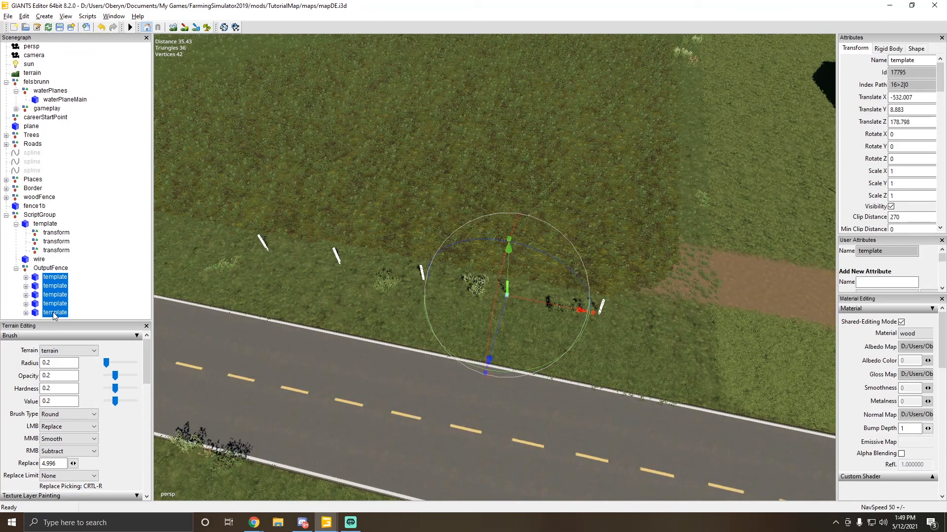
pyautogui.press('Delete')
pyautogui.click(55, 268)
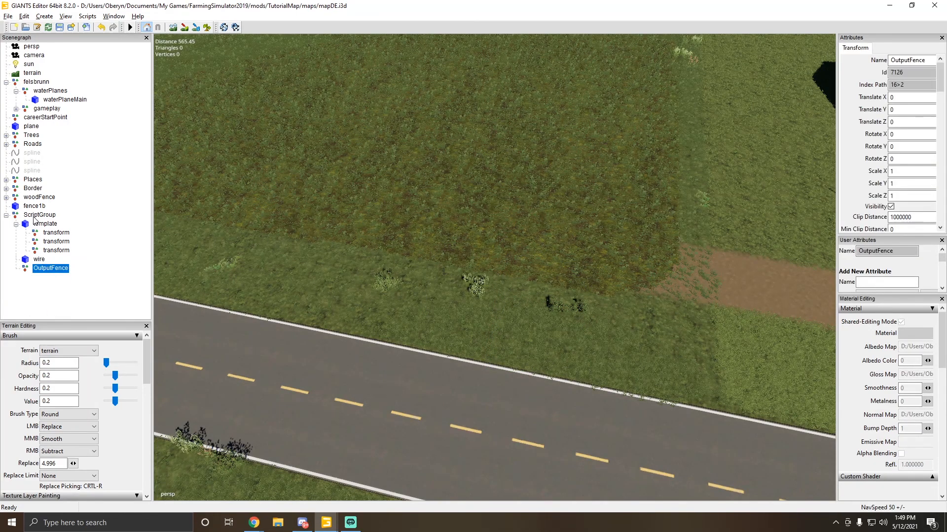
pyautogui.click(34, 216)
# Step: Survey the farmyard, the fields around it and the verges along the straight road
pyautogui.keyDown('alt'); pyautogui.moveTo(487, 264); pyautogui.dragTo(389, 251, button='right'); pyautogui.keyUp('alt')
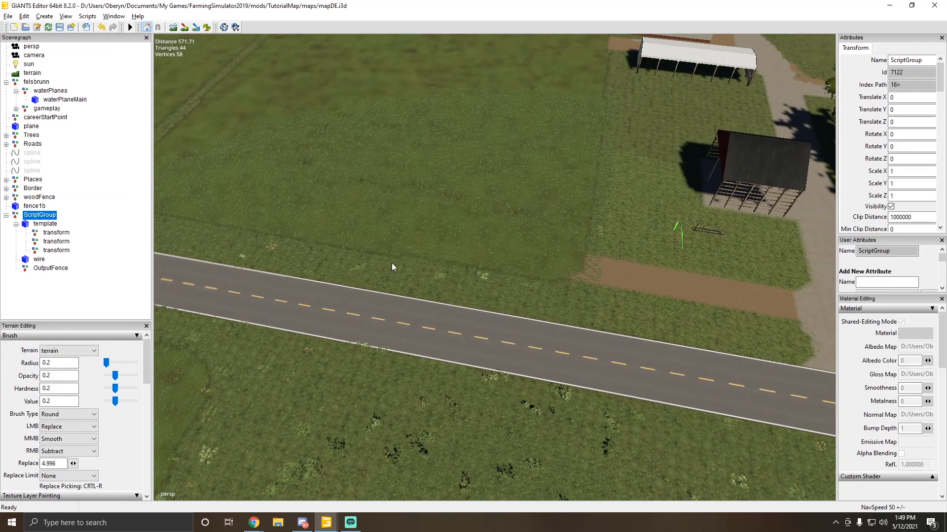
pyautogui.keyDown('alt'); pyautogui.moveTo(176, 238); pyautogui.dragTo(383, 250); pyautogui.keyUp('alt')
pyautogui.keyDown('alt'); pyautogui.moveTo(299, 244); pyautogui.dragTo(358, 245); pyautogui.keyUp('alt')
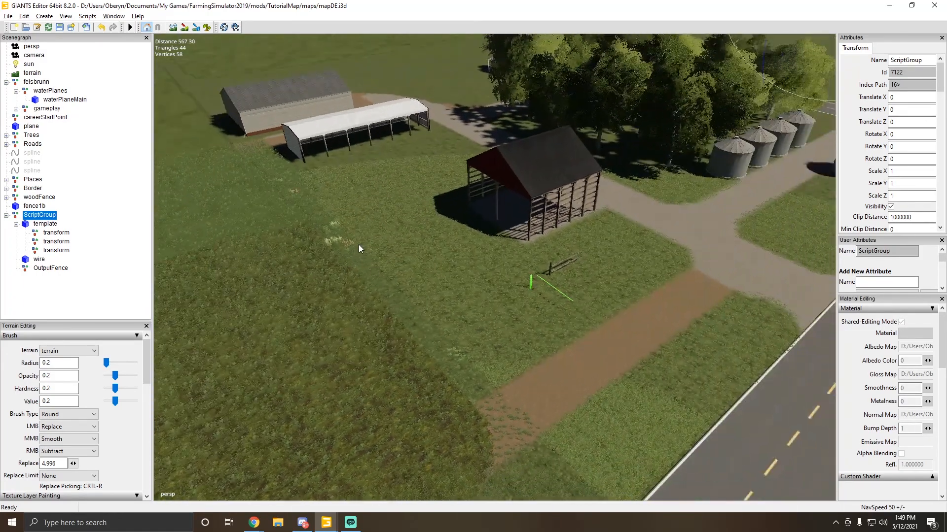
pyautogui.keyDown('alt'); pyautogui.moveTo(358, 245); pyautogui.dragTo(392, 214, button='right'); pyautogui.keyUp('alt')
pyautogui.keyDown('alt'); pyautogui.moveTo(392, 214); pyautogui.dragTo(317, 176); pyautogui.keyUp('alt')
pyautogui.keyDown('alt'); pyautogui.moveTo(316, 177); pyautogui.dragTo(340, 217, button='right'); pyautogui.keyUp('alt')
pyautogui.keyDown('alt'); pyautogui.moveTo(340, 218); pyautogui.dragTo(399, 207); pyautogui.keyUp('alt')
pyautogui.keyDown('alt'); pyautogui.moveTo(400, 207); pyautogui.dragTo(466, 228, button='right'); pyautogui.keyUp('alt')
pyautogui.keyDown('alt'); pyautogui.moveTo(465, 228); pyautogui.dragTo(383, 222); pyautogui.keyUp('alt')
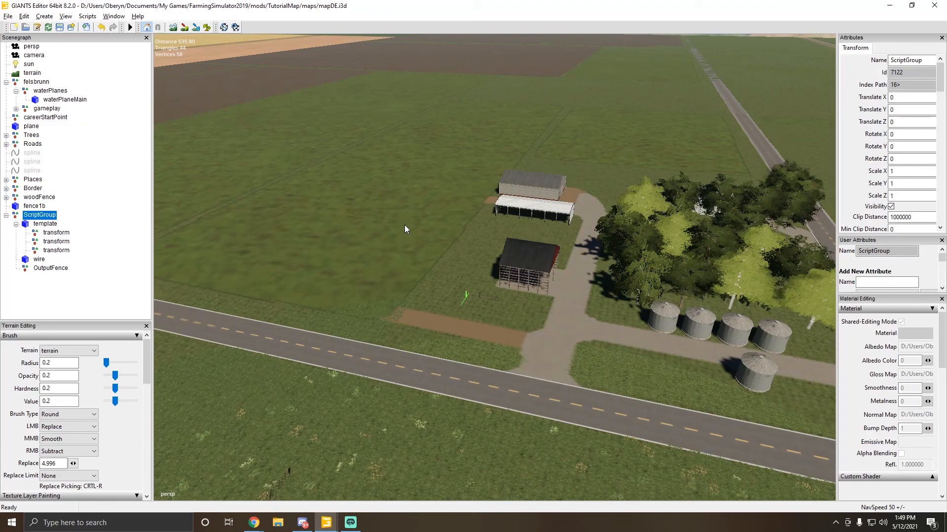
pyautogui.moveTo(404, 225); pyautogui.dragTo(495, 192, button='right')
pyautogui.keyDown('alt'); pyautogui.moveTo(495, 192); pyautogui.dragTo(698, 195); pyautogui.keyUp('alt')
pyautogui.keyDown('alt'); pyautogui.moveTo(372, 237); pyautogui.dragTo(636, 259); pyautogui.keyUp('alt')
pyautogui.keyDown('alt'); pyautogui.moveTo(425, 173); pyautogui.dragTo(677, 316); pyautogui.keyUp('alt')
pyautogui.keyDown('alt'); pyautogui.moveTo(552, 329); pyautogui.dragTo(361, 362); pyautogui.keyUp('alt')
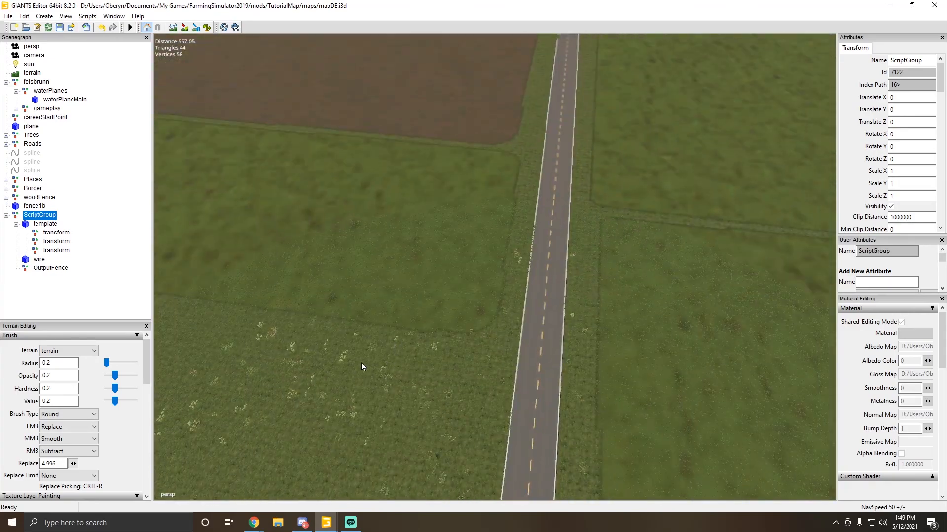
# Step: Switch to foliage painting with a square brush and compare the brush outline with the roadside verge
pyautogui.scroll(-1, 361, 362)
pyautogui.scroll(-3, 99, 435)
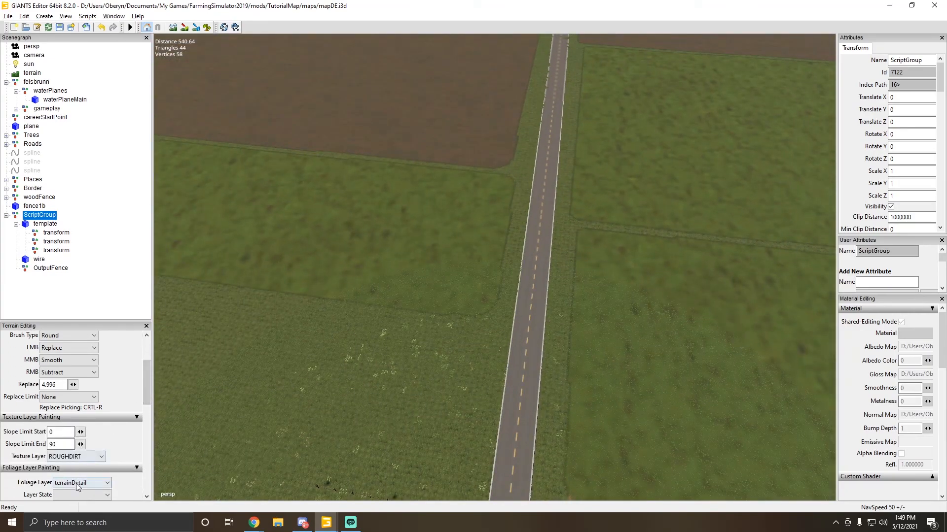
pyautogui.click(207, 27)
pyautogui.click(69, 336)
pyautogui.scroll(3, 528, 239)
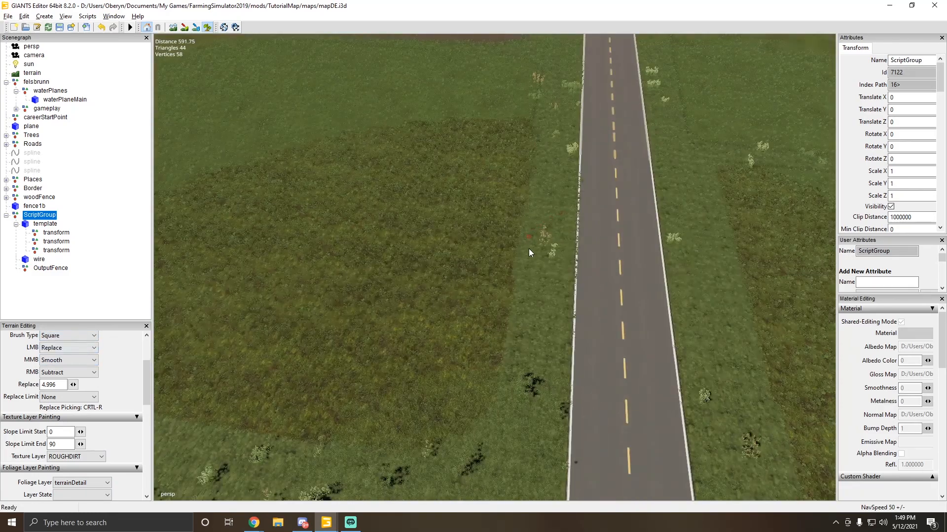
pyautogui.scroll(-3, 528, 289)
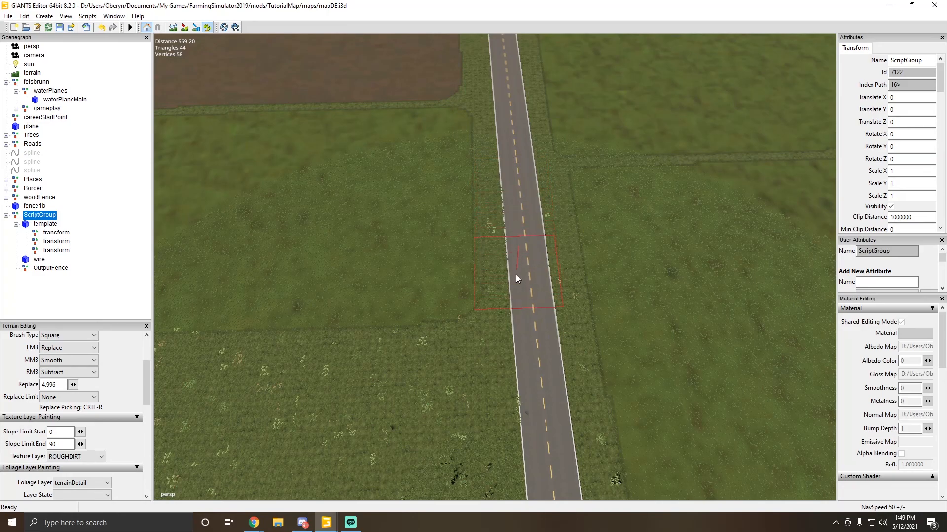
pyautogui.keyDown('alt'); pyautogui.moveTo(430, 277); pyautogui.dragTo(498, 297); pyautogui.keyUp('alt')
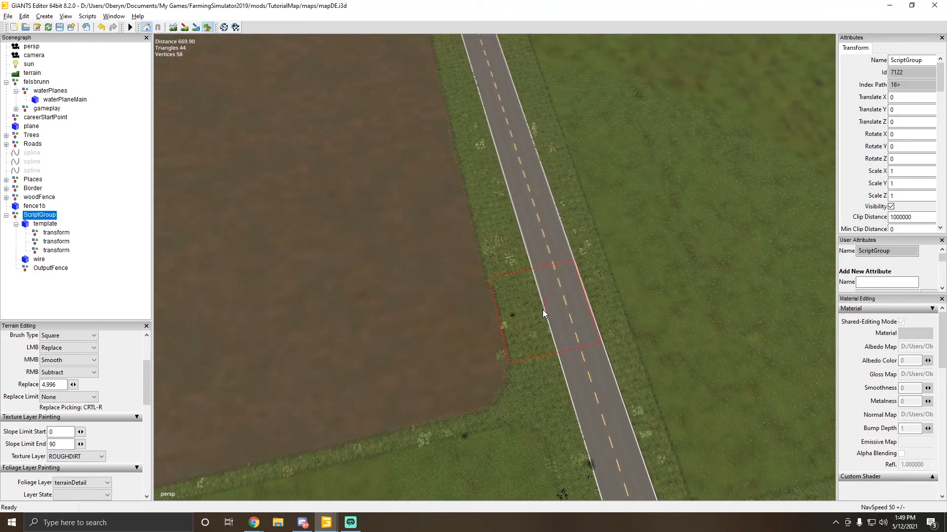
pyautogui.scroll(-3, 498, 297)
# Step: Look over the farmyard, the adjoining fields and the road crossing from above
pyautogui.keyDown('alt'); pyautogui.moveTo(492, 293); pyautogui.dragTo(259, 336); pyautogui.keyUp('alt')
pyautogui.scroll(3, 517, 316)
pyautogui.keyDown('alt'); pyautogui.moveTo(517, 317); pyautogui.dragTo(434, 259); pyautogui.keyUp('alt')
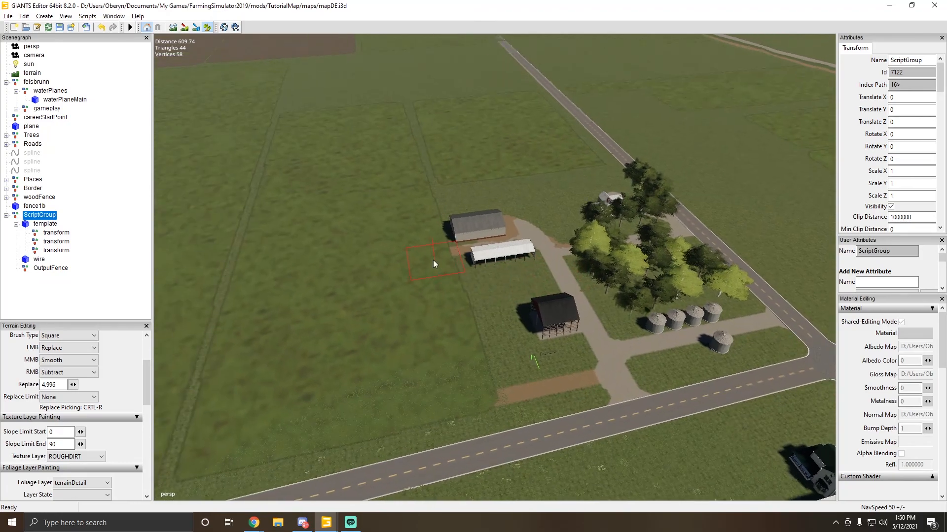
pyautogui.keyDown('alt'); pyautogui.moveTo(371, 246); pyautogui.dragTo(299, 258); pyautogui.keyUp('alt')
pyautogui.scroll(3, 307, 217)
pyautogui.keyDown('alt'); pyautogui.moveTo(385, 258); pyautogui.dragTo(350, 311); pyautogui.keyUp('alt')
pyautogui.scroll(3, 548, 237)
pyautogui.scroll(-3, 548, 236)
pyautogui.keyDown('alt'); pyautogui.moveTo(548, 236); pyautogui.dragTo(206, 73); pyautogui.keyUp('alt')
pyautogui.keyDown('alt'); pyautogui.moveTo(345, 217); pyautogui.dragTo(370, 237); pyautogui.keyUp('alt')
pyautogui.scroll(3, 554, 215)
pyautogui.scroll(-3, 554, 215)
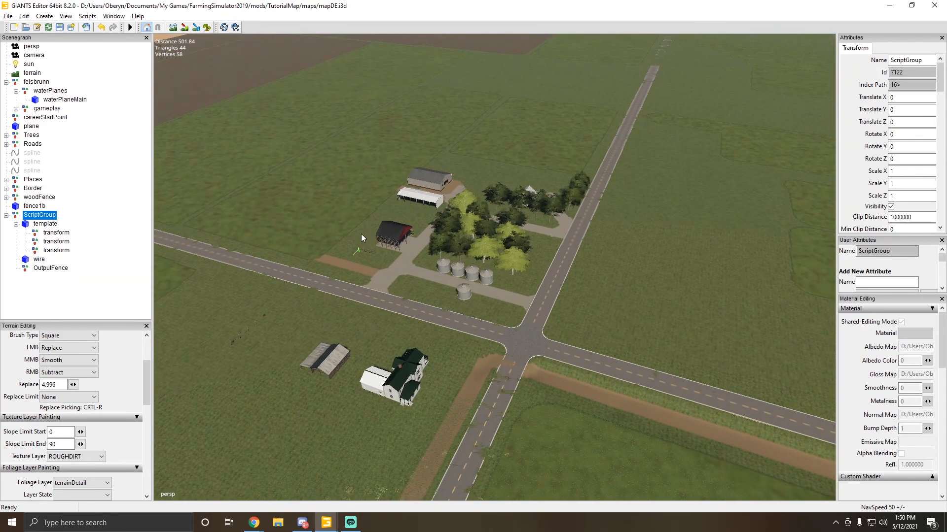